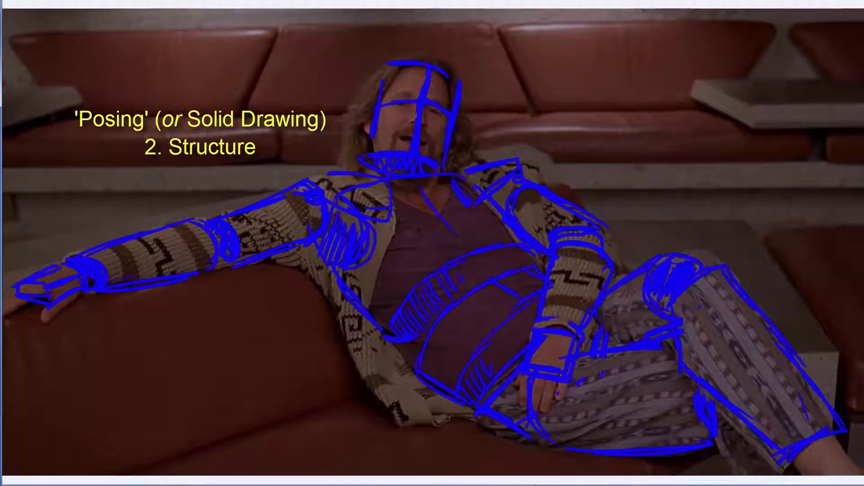
key("Right")
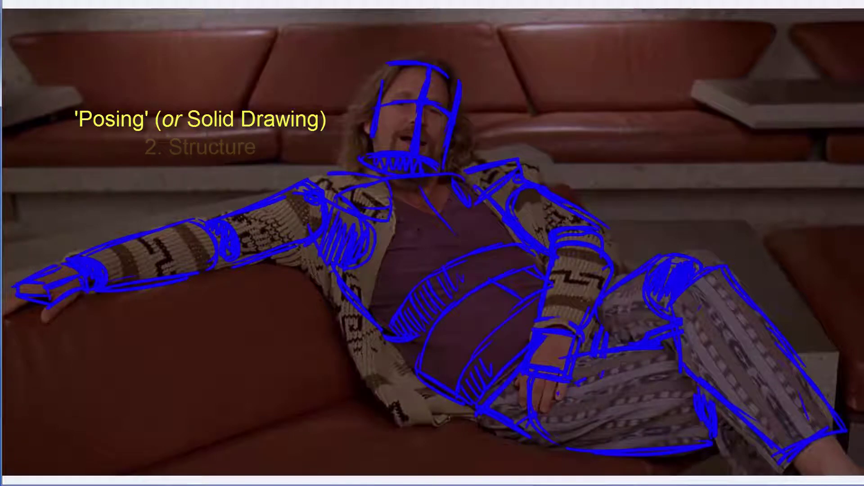
key("Right")
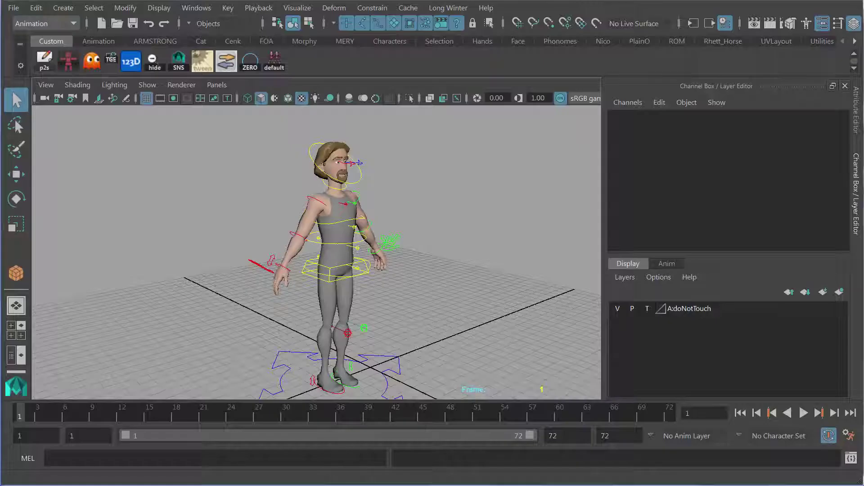
- Create a free image plane 19.2 wide and 10.4 high, and turn on the display of image planes in the viewport
left_click(63, 8)
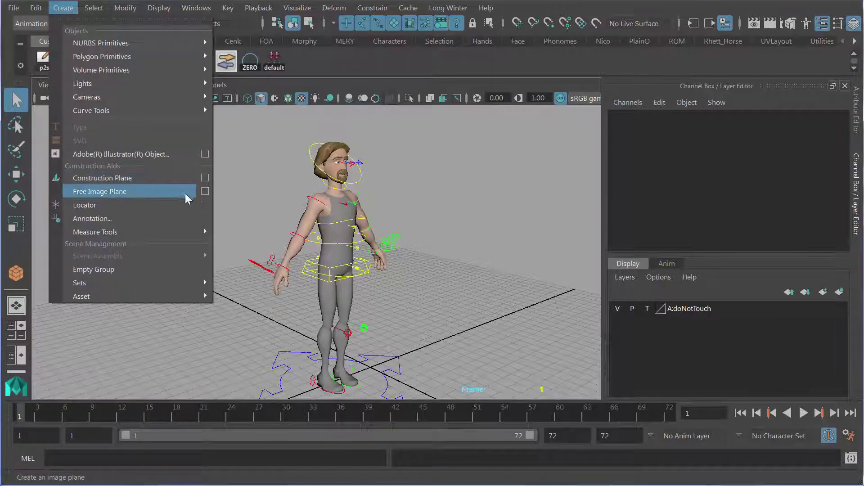
left_click(206, 191)
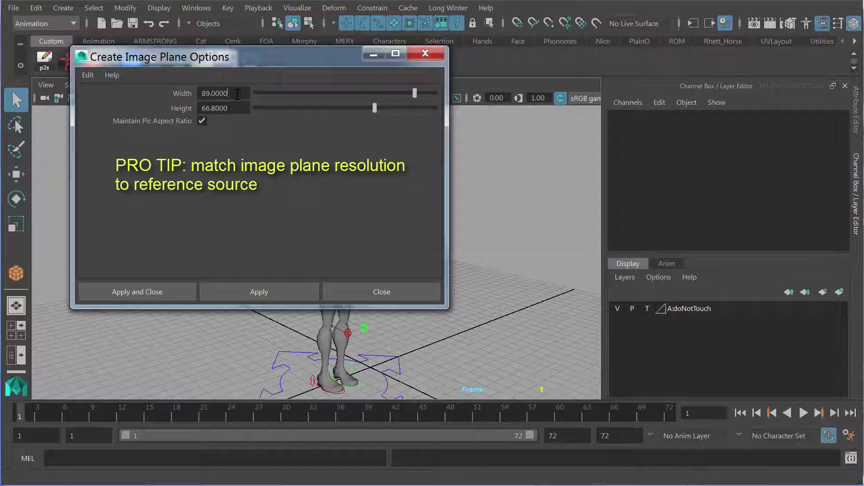
left_click_drag(209, 94, 196, 96)
type("19.2")
key("Tab")
type("10.4")
key("Return")
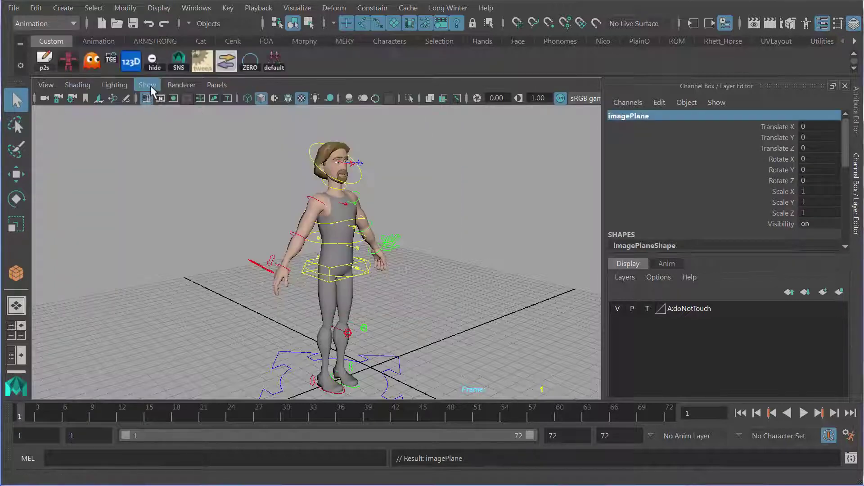
left_click(149, 85)
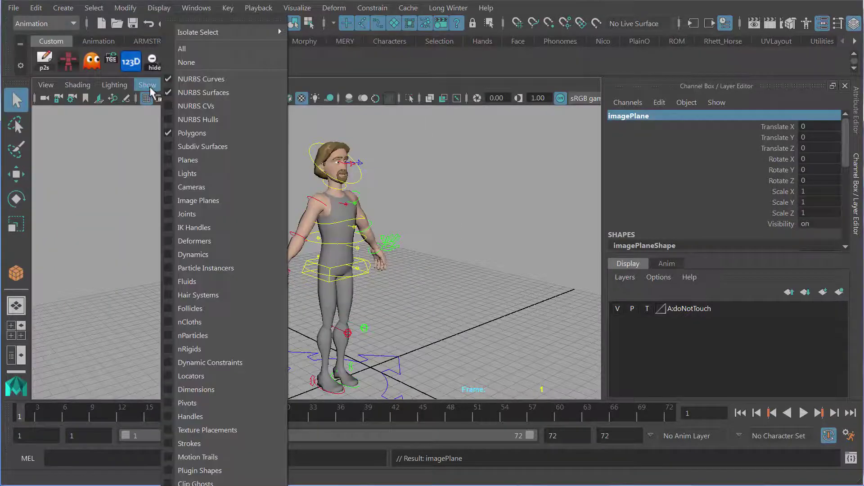
left_click(168, 199)
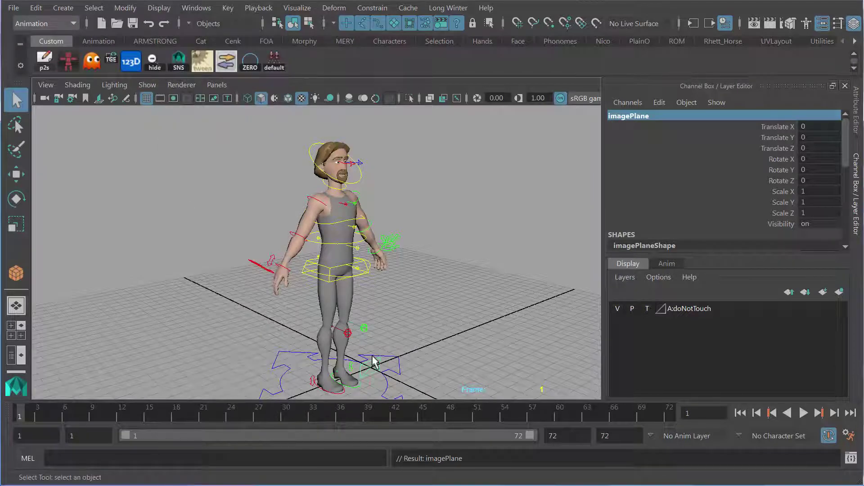
- Scale the image plane uniformly to about 11.23, raise it to about 112.3 in Y and rotate it to -45° around Y
key("r")
left_click_drag(371, 367, 536, 128)
key("e")
key("w")
left_click_drag(372, 347, 306, 215)
key("e")
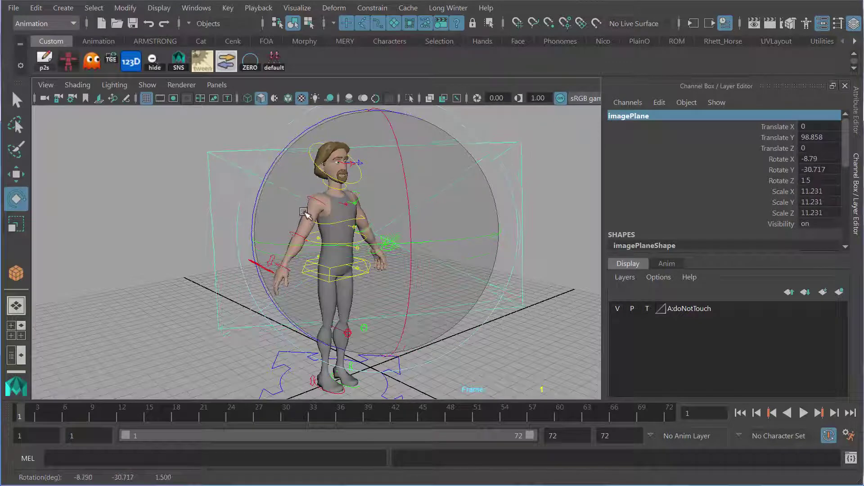
key("ctrl+z")
key("ctrl+z")
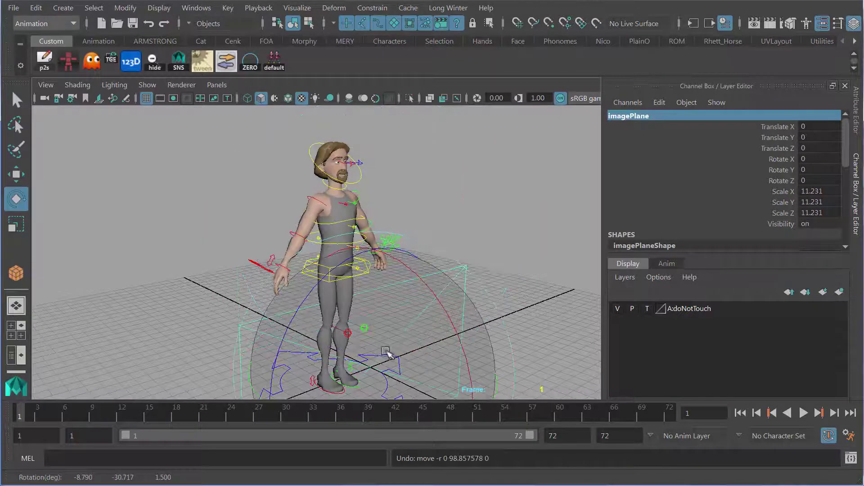
key("ctrl+z")
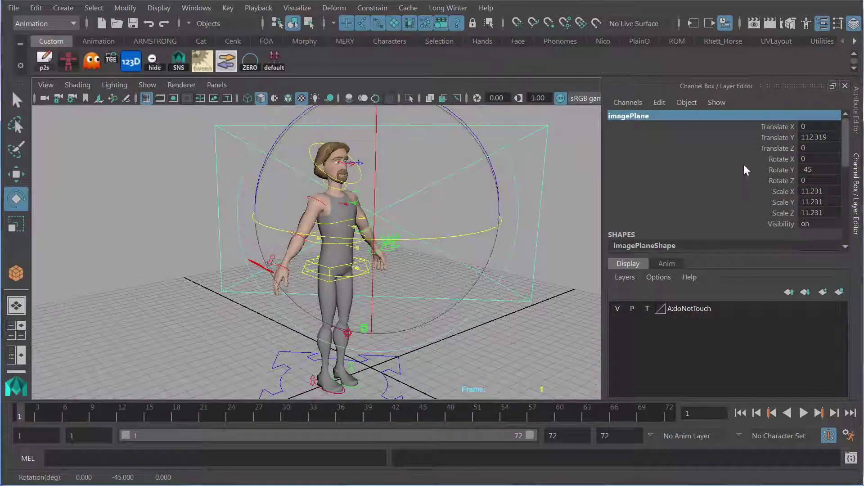
- Load The Dude.jpg from the project's images folder as the image plane's picture
left_click(858, 116)
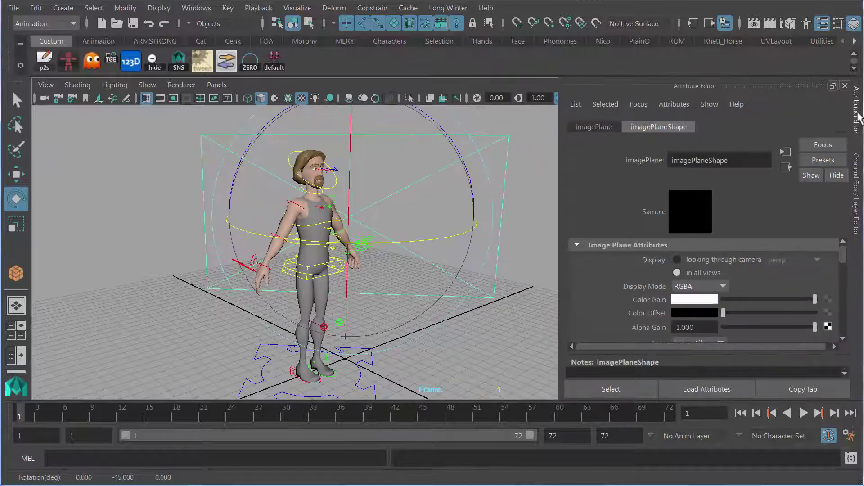
scroll(734, 238, "down", 3)
scroll(734, 239, "down", 1)
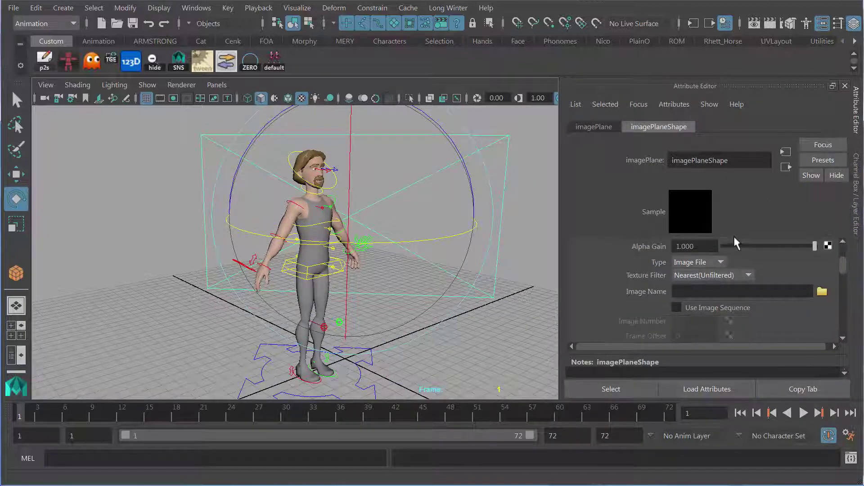
left_click(822, 292)
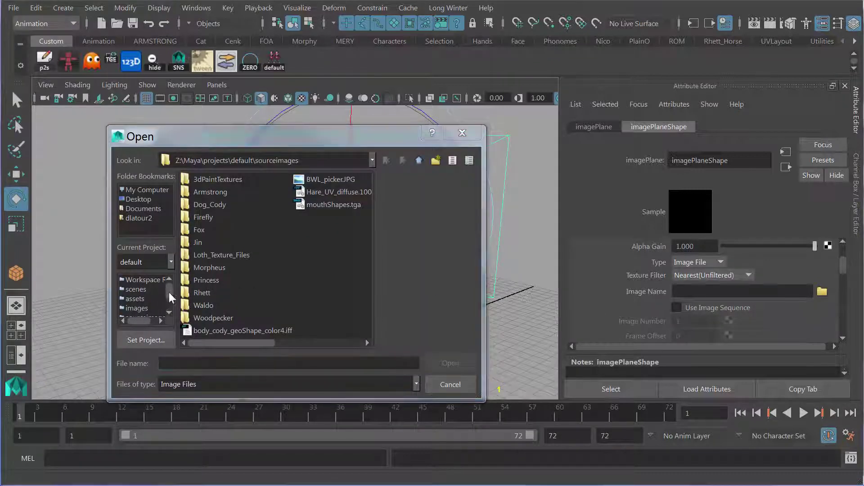
left_click(140, 310)
left_click(207, 192)
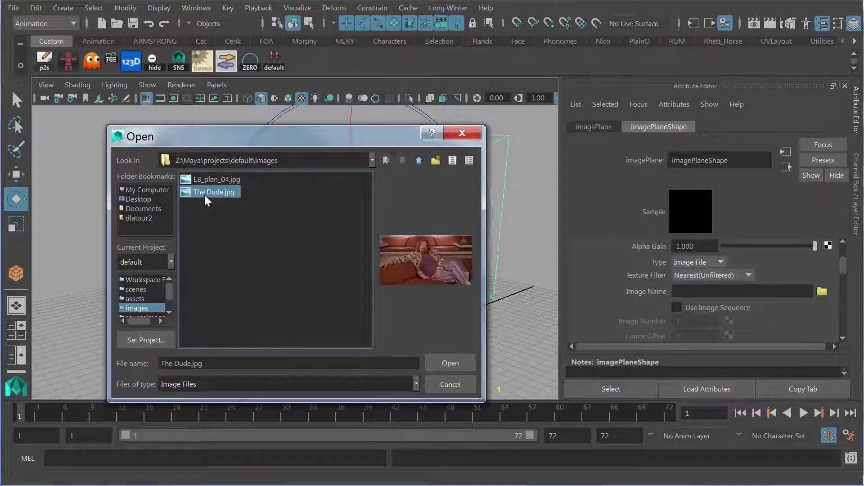
left_click(450, 364)
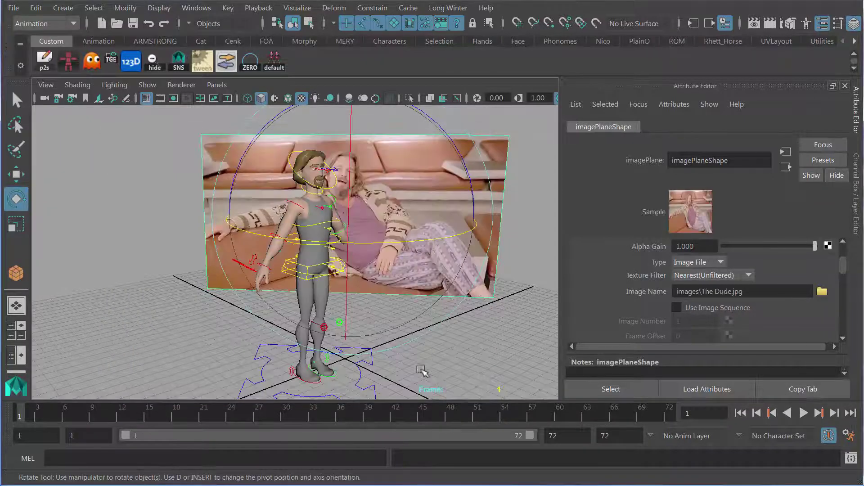
- Move the image plane beside the character to about X 34.8, Y 97.6, Z 32.8, keeping the reference figure unobstructed
key("w")
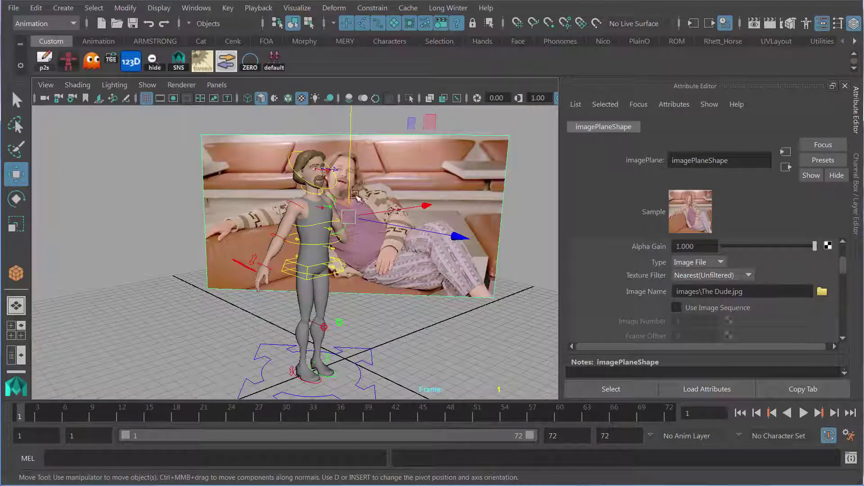
left_click_drag(350, 222, 415, 243)
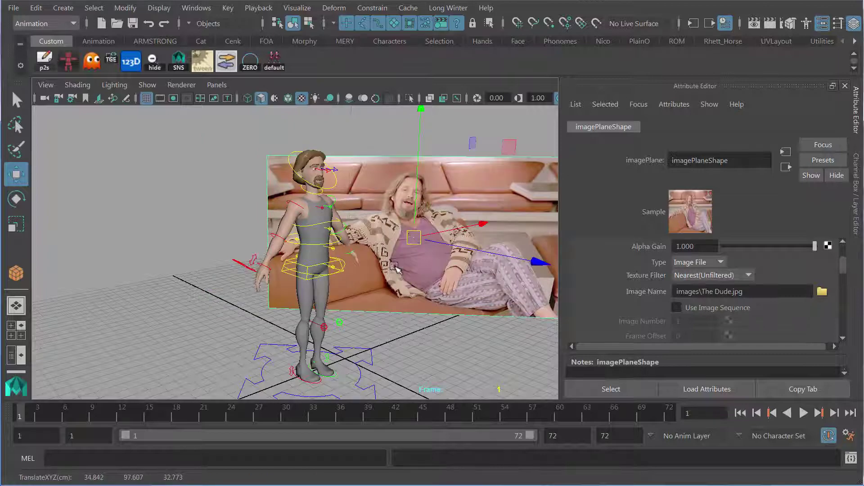
left_click_drag(395, 273, 342, 311)
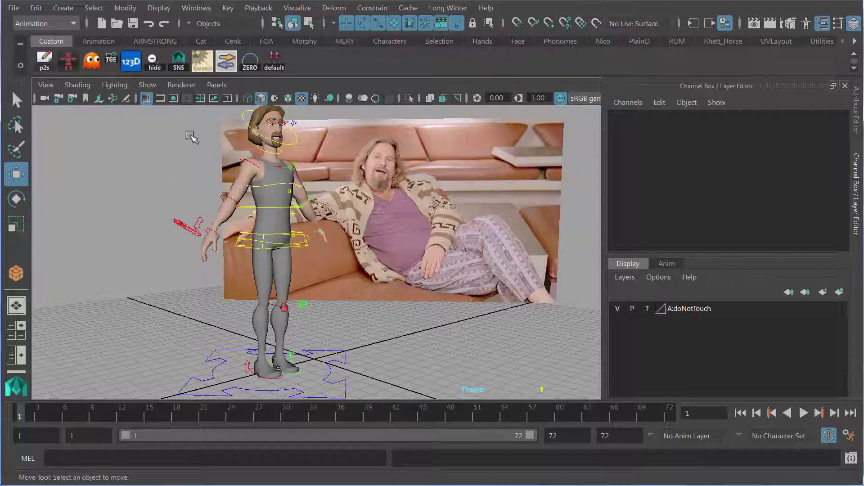
- Create a new perspective camera and rename it SHOT_CAM
left_click(217, 85)
mouse_move(297, 99)
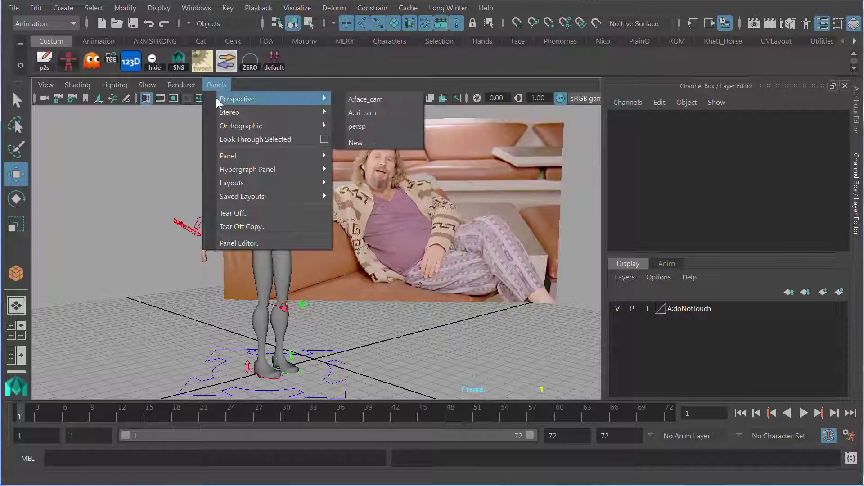
left_click(358, 144)
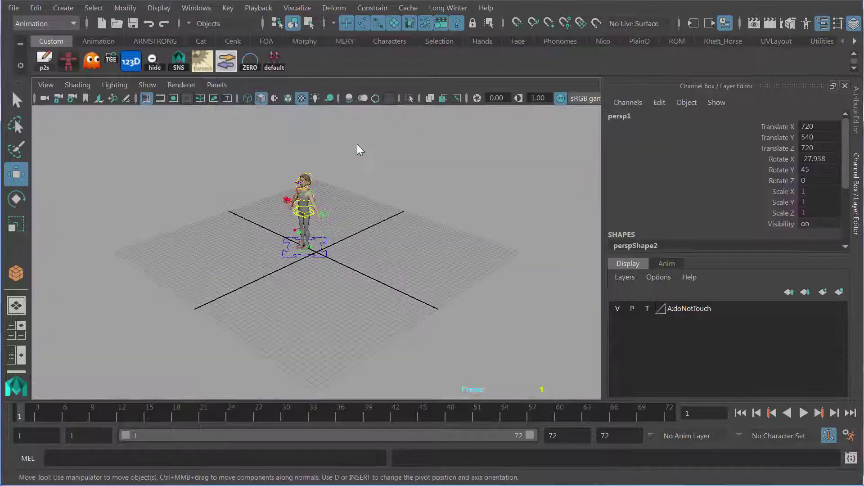
left_click(650, 119)
type("SHOT CAM")
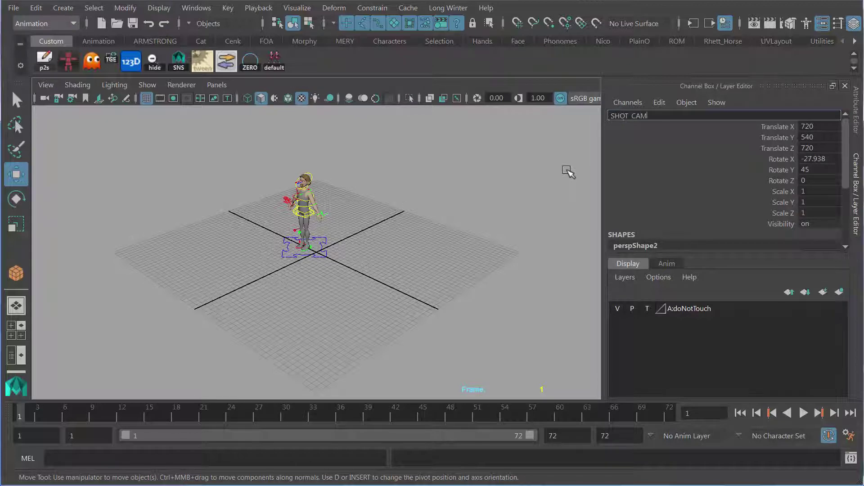
key("Return")
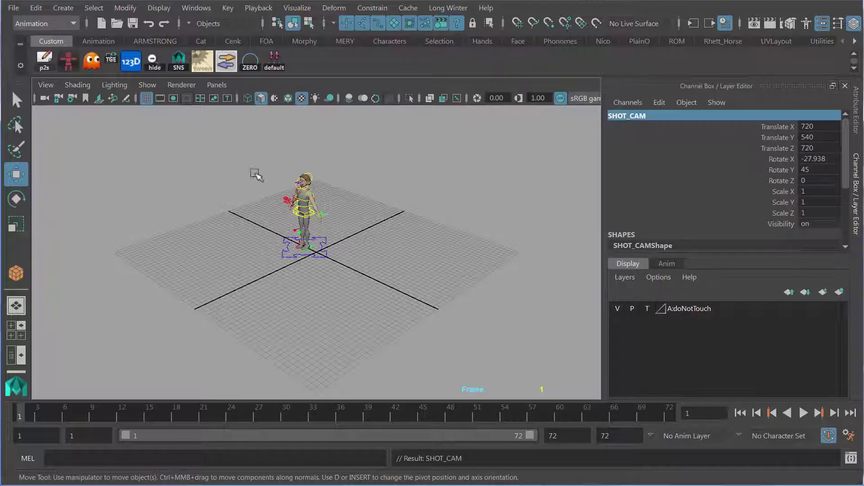
- Aim the shot camera so the character stands in front of the reference image with both in view
left_click(149, 86)
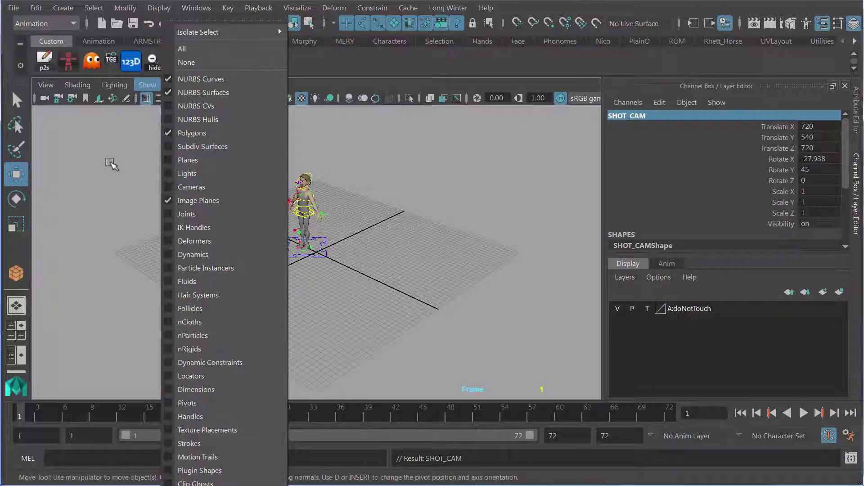
left_click(113, 162)
left_click_drag(150, 218, 473, 235)
left_click_drag(371, 229, 377, 292)
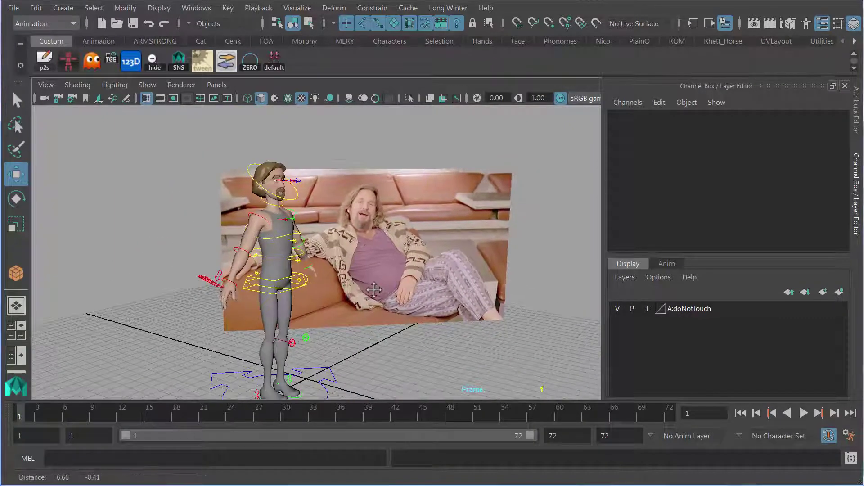
- Show the 960 x 540 resolution gate and tighten the shot camera's framing on the character's upper body and the reference figure
left_click(160, 99)
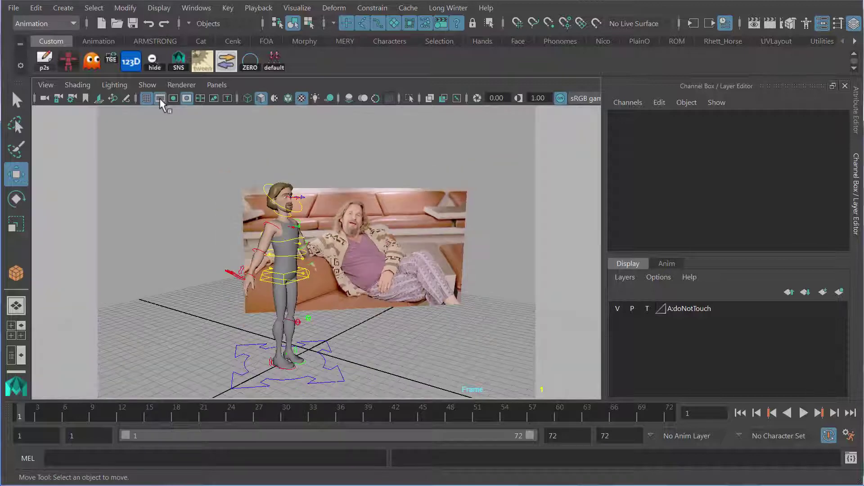
left_click(174, 99)
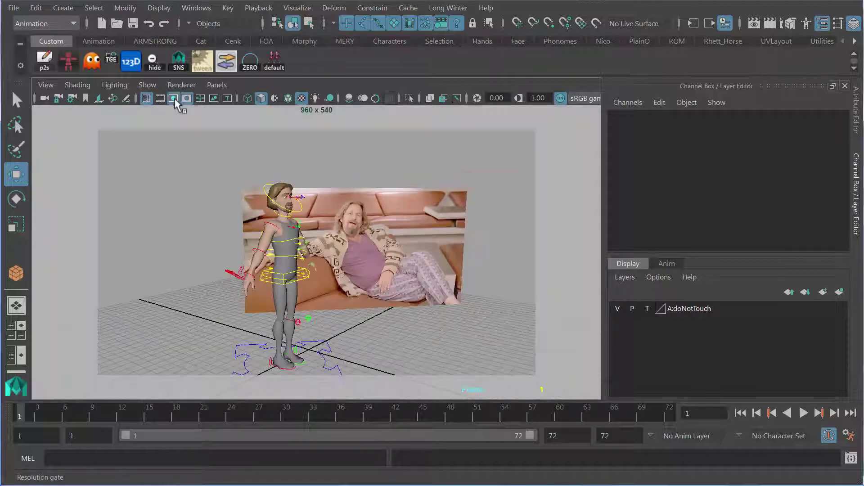
left_click_drag(173, 206, 259, 239, "alt")
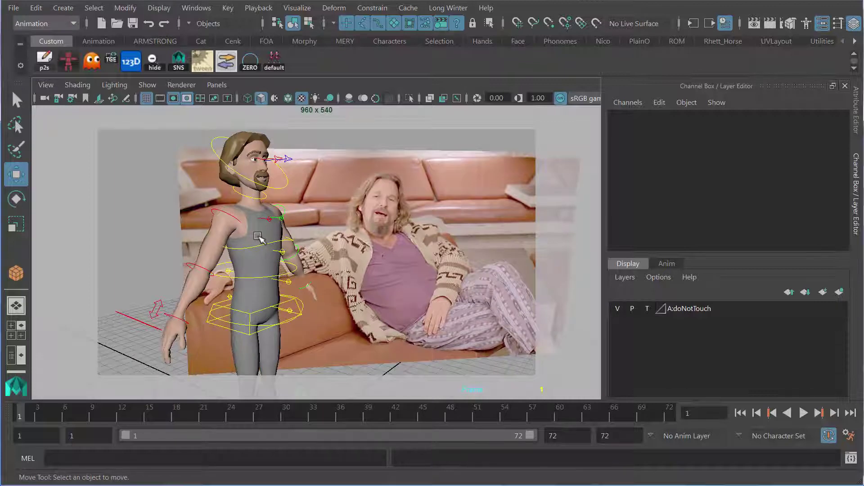
left_click_drag(258, 236, 265, 238)
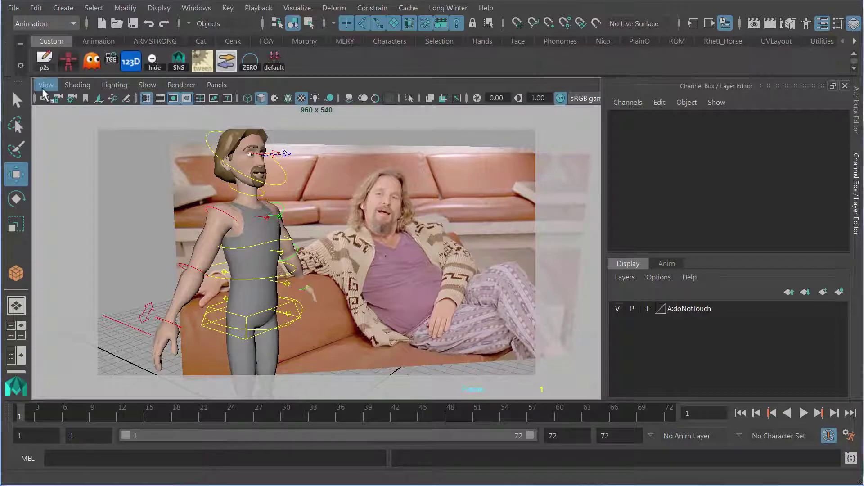
- Select the shot camera and lock all of its translate, rotate, scale and visibility channels
left_click(44, 91)
left_click(48, 108)
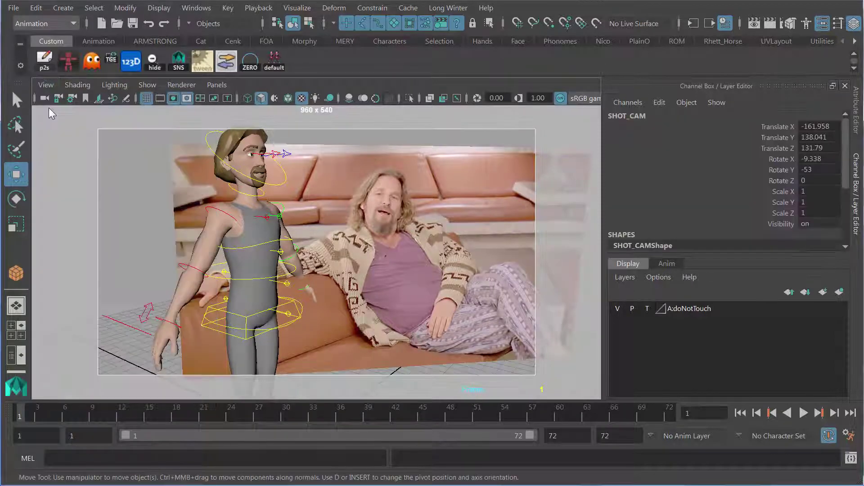
left_click_drag(767, 127, 773, 215)
right_click(772, 215)
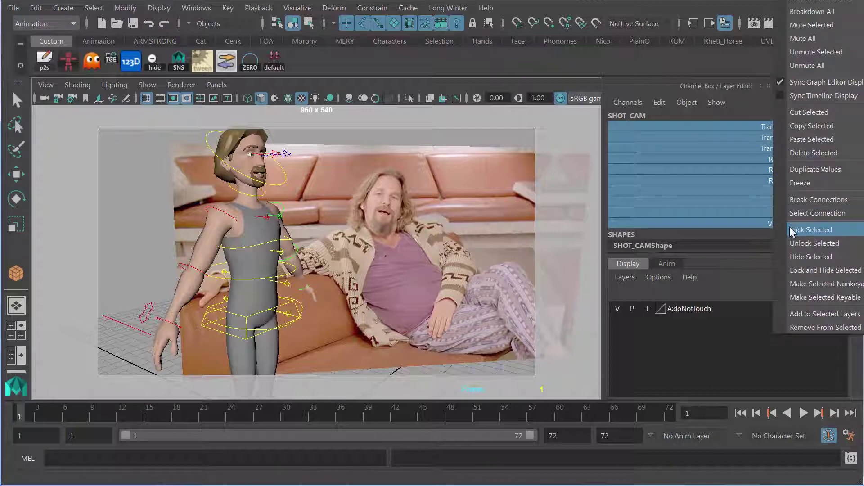
left_click(791, 227)
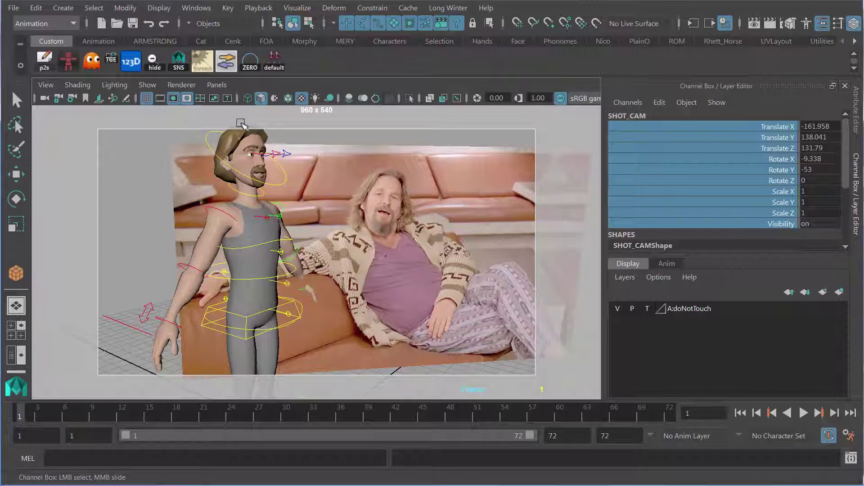
- Tear off an enlarged copy of the shot camera view and hide the NURBS curves in it
left_click(216, 86)
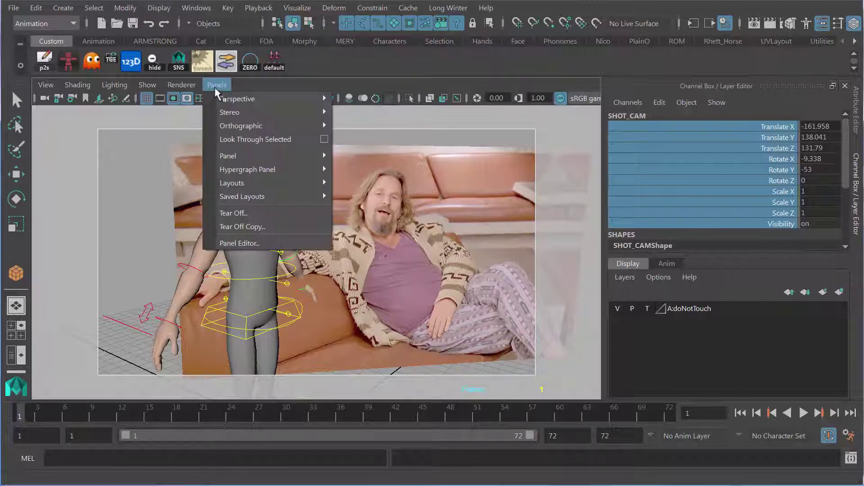
left_click(236, 225)
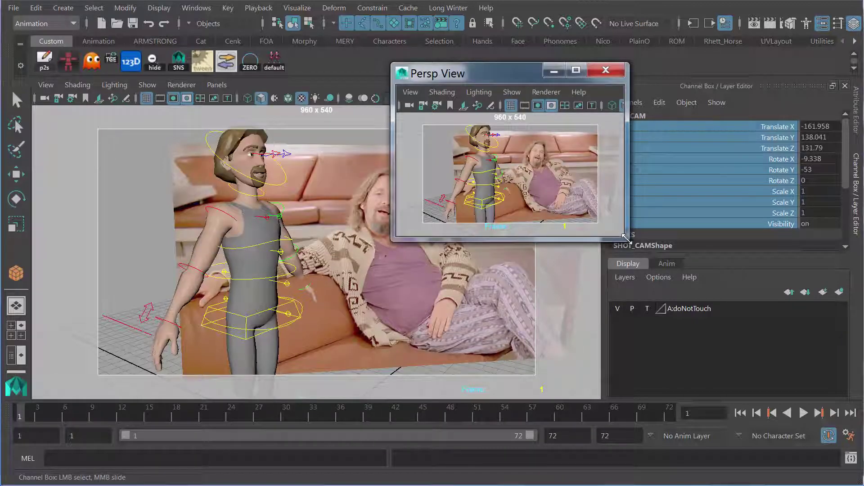
left_click_drag(629, 242, 805, 385)
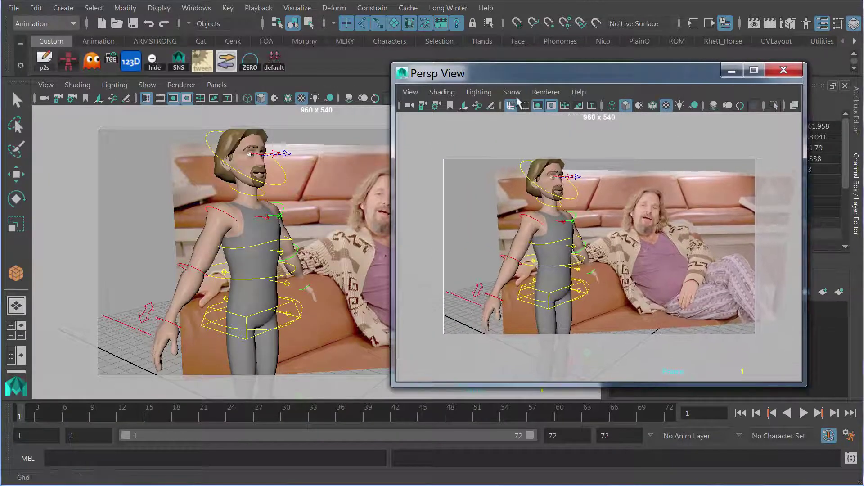
left_click(513, 92)
left_click(506, 79)
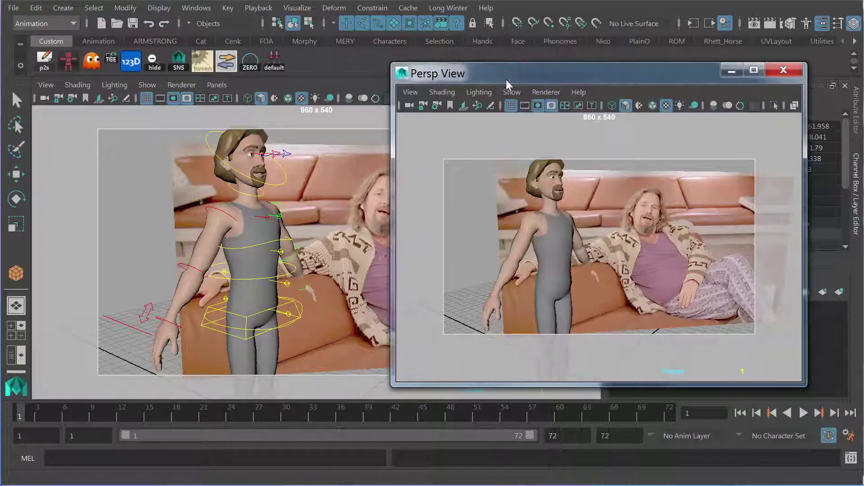
- Hide image planes in the torn-off shot camera view, light it so the character is a black silhouette, then shrink it and move it aside
left_click(513, 92)
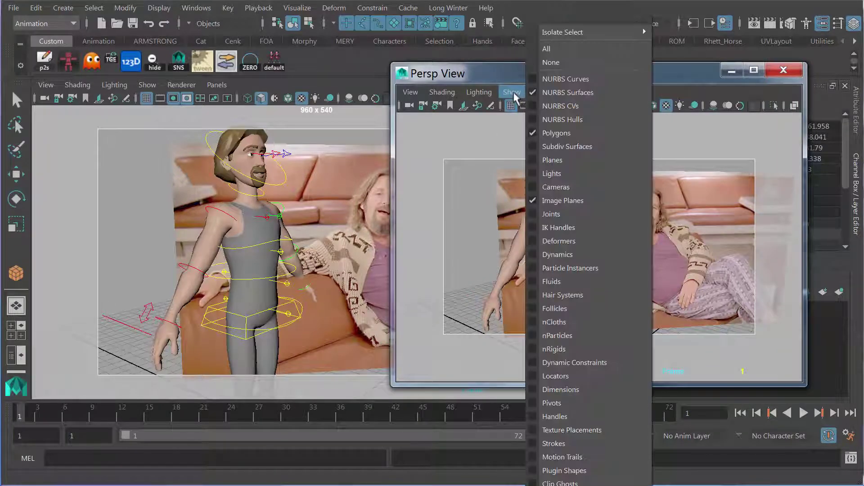
left_click(533, 200)
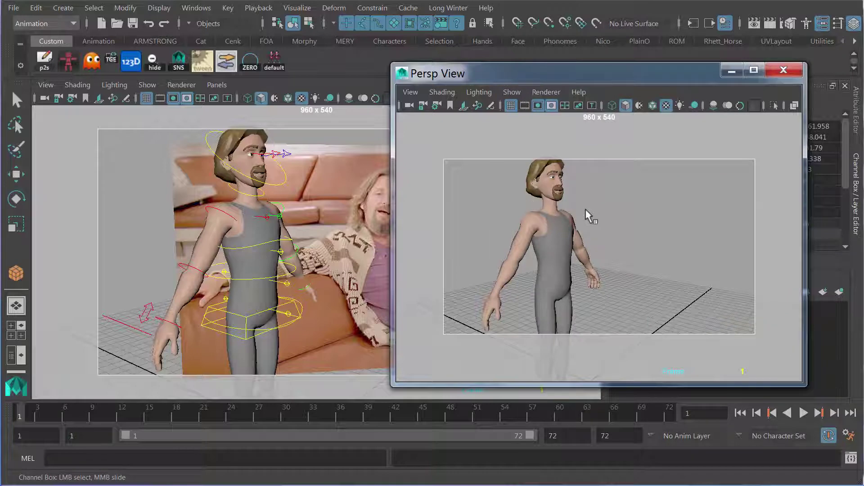
key("7")
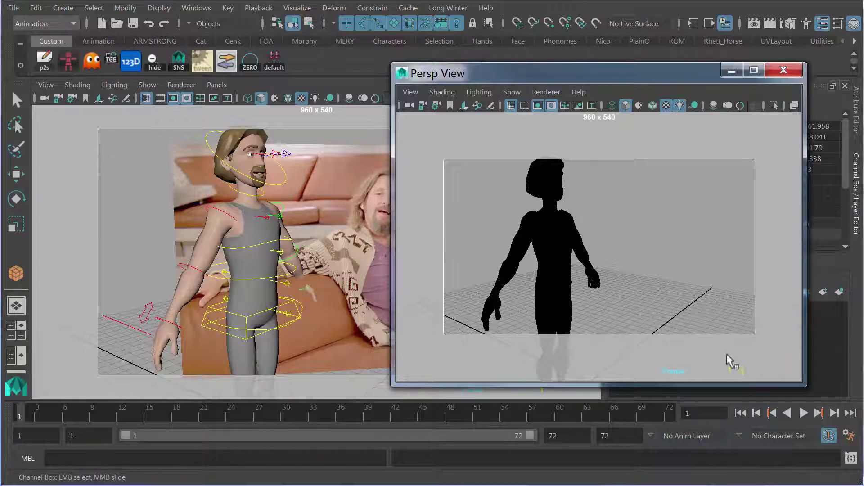
left_click_drag(805, 384, 697, 302)
left_click_drag(544, 77, 0, 99)
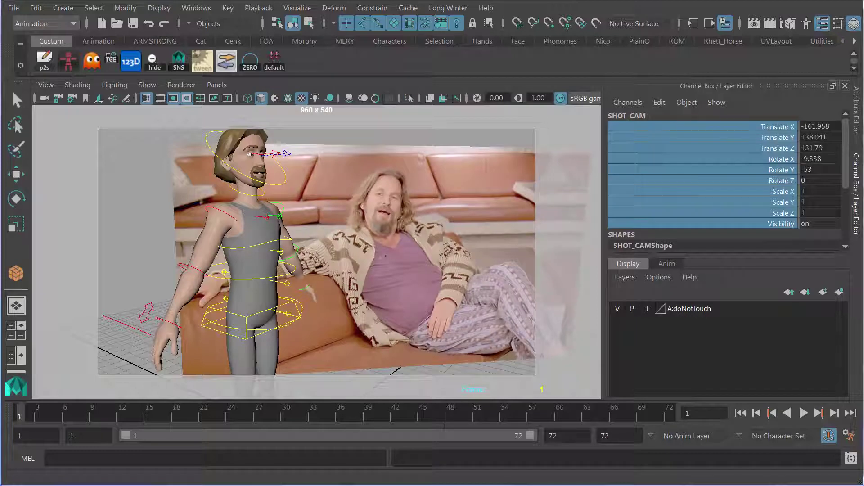
- Switch the main viewport from the shot camera to the perspective camera
left_click(216, 85)
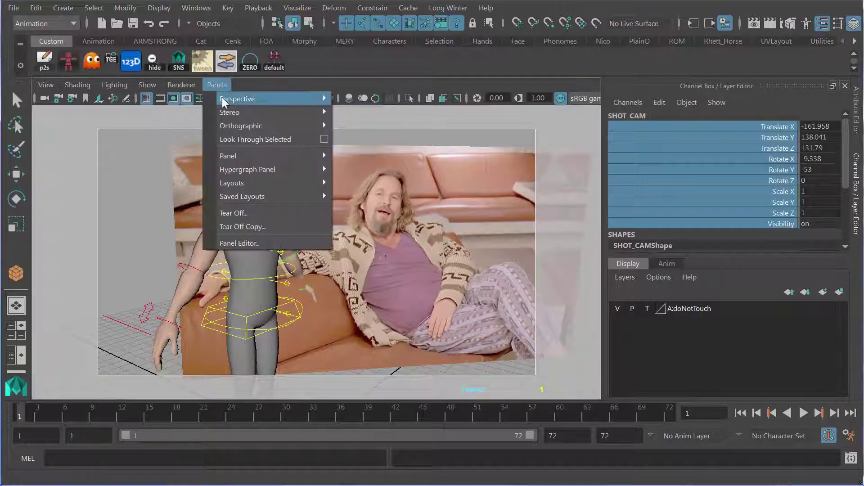
mouse_move(252, 99)
left_click(359, 140)
- Move the reference image plane clear of the character to about X 96.8, Y 115.2, Z 60.0 and deselect it
left_click_drag(345, 245, 334, 270)
left_click(345, 289)
key("w")
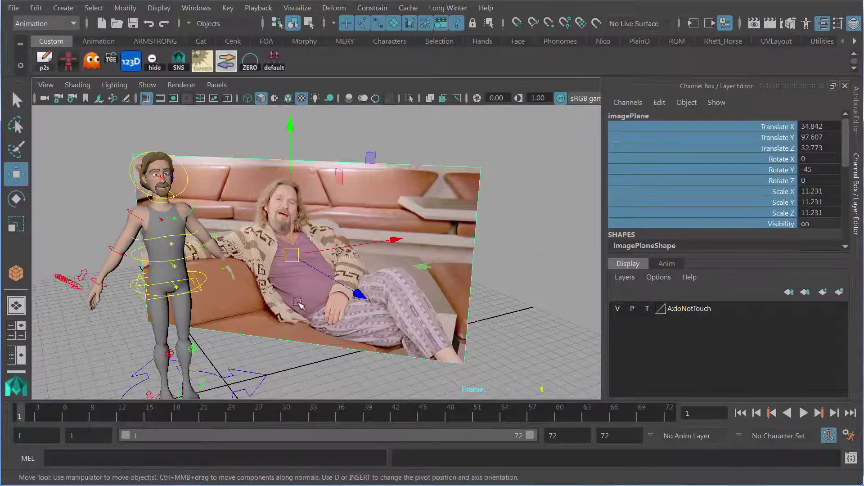
left_click_drag(381, 243, 401, 226)
left_click_drag(366, 305, 286, 328)
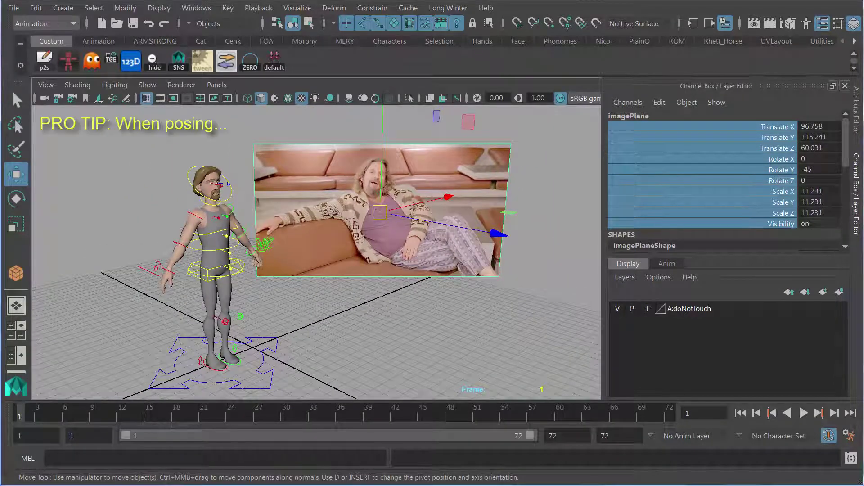
left_click(276, 310)
- Lower the spine root control to about Translate Y -20.4 and tilt it to about -2, -6, 18 degrees
left_click_drag(270, 314, 329, 334)
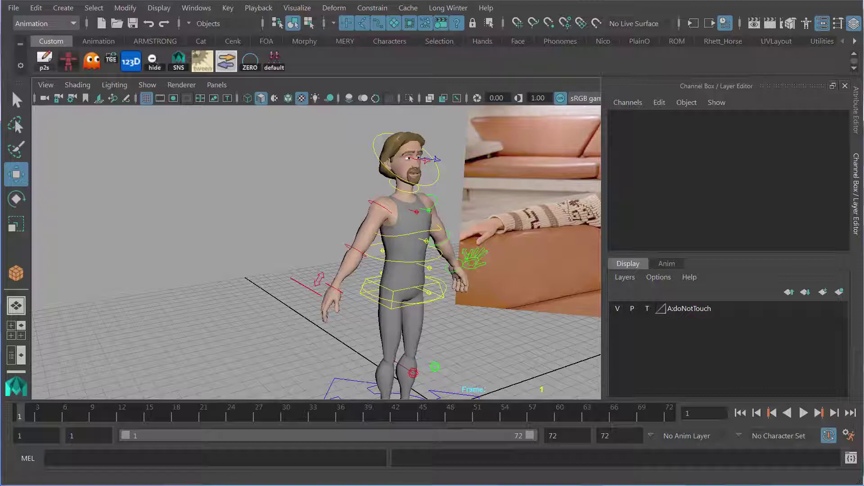
mouse_move(293, 333)
left_mouse_down("alt")
mouse_move(354, 346)
mouse_move(339, 287)
mouse_move(303, 309)
mouse_move(305, 332)
left_mouse_up("alt")
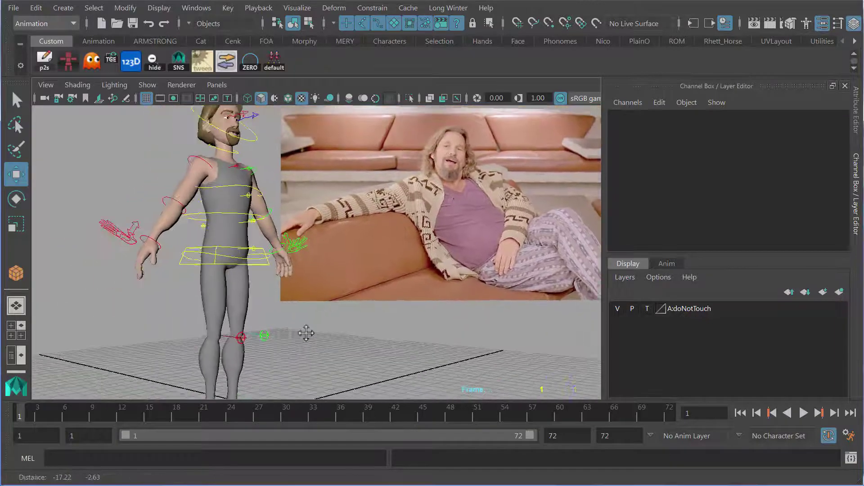
left_click(185, 265)
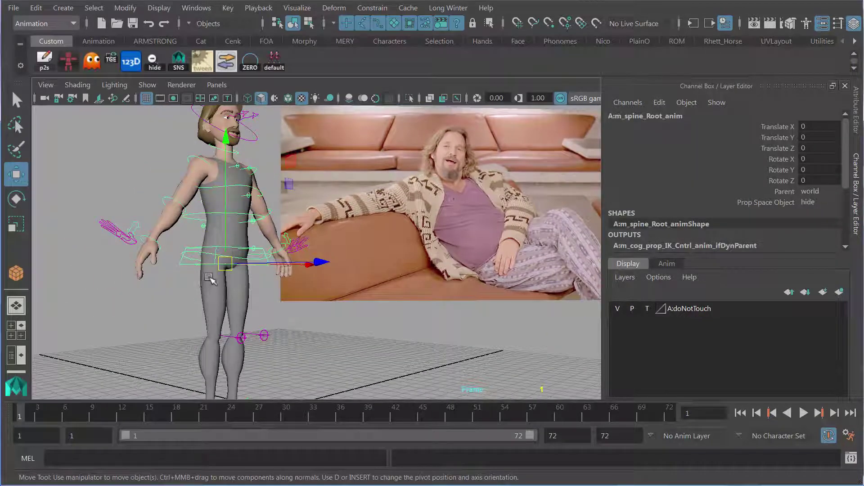
left_click_drag(225, 267, 223, 299)
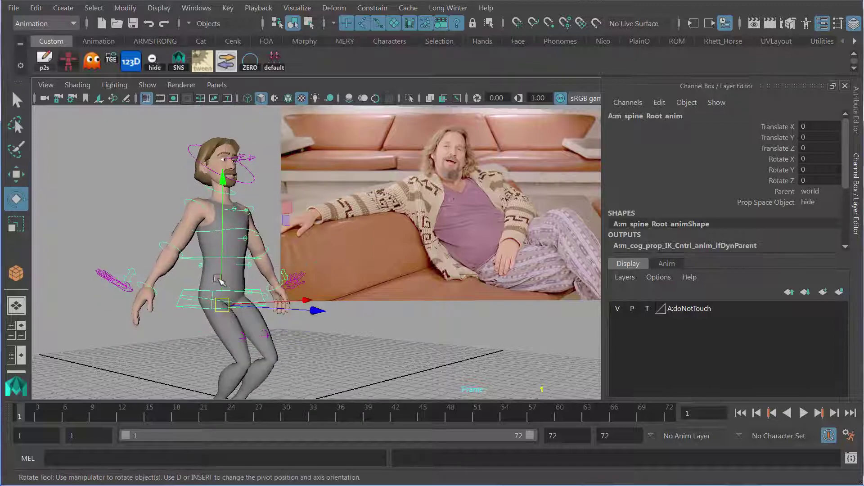
key("e")
mouse_move(122, 248)
left_mouse_down()
mouse_move(122, 259)
mouse_move(126, 248)
left_mouse_up()
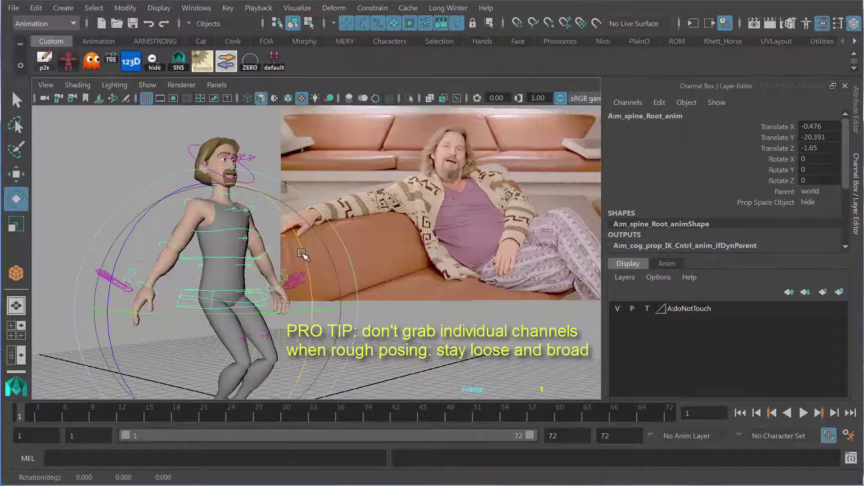
left_click_drag(304, 265, 294, 264)
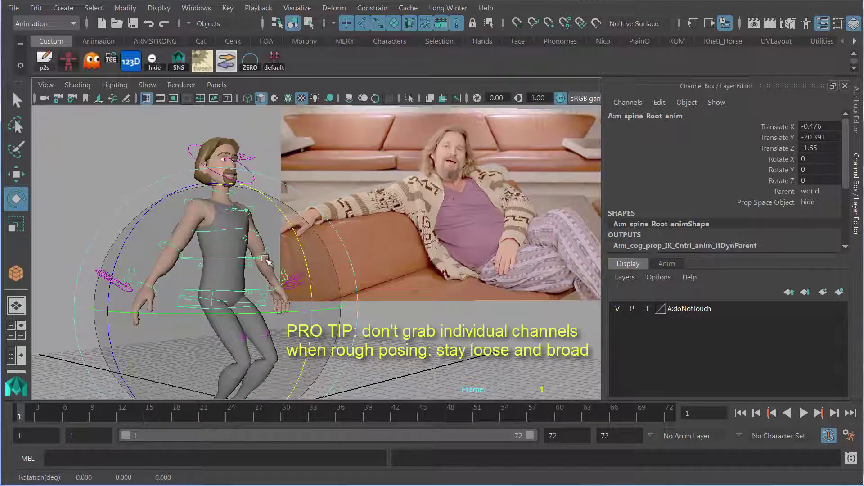
left_click_drag(188, 248, 156, 280)
- Set the Rotate tool's axis orientation to Object and close its settings
double_click(16, 199)
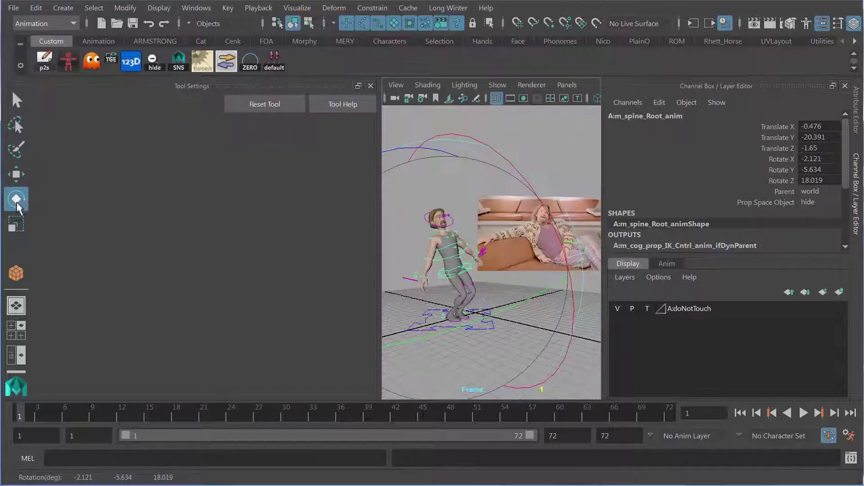
left_click(134, 143)
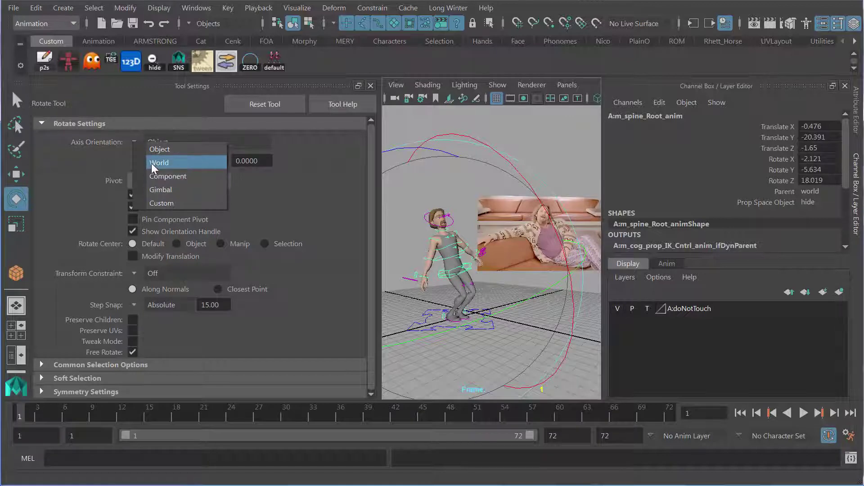
left_click(153, 149)
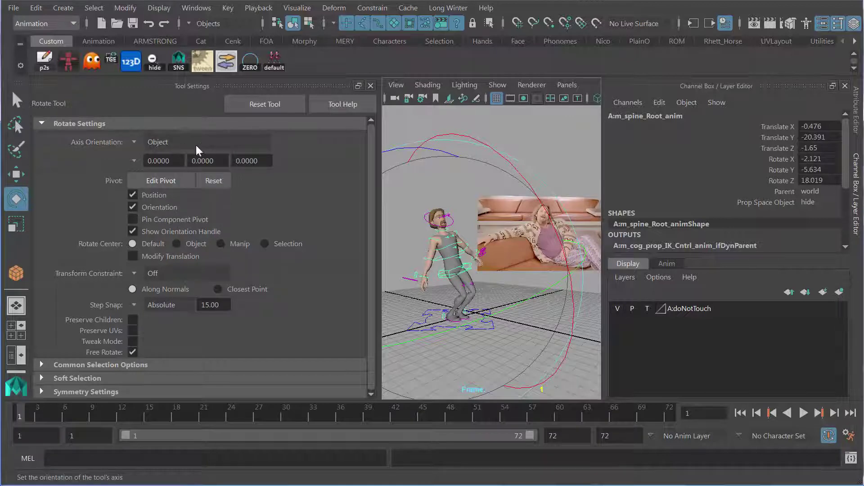
left_click(371, 85)
- Lean the character's body farther back with the spine root control and lower the hips toward a reclining pose
left_click_drag(257, 292, 552, 212)
left_click_drag(198, 315, 215, 245)
key("w")
left_click_drag(245, 311, 250, 350)
- Move the right foot IK control forward to about Translate X -2.1, Z 14.1
left_click(258, 337)
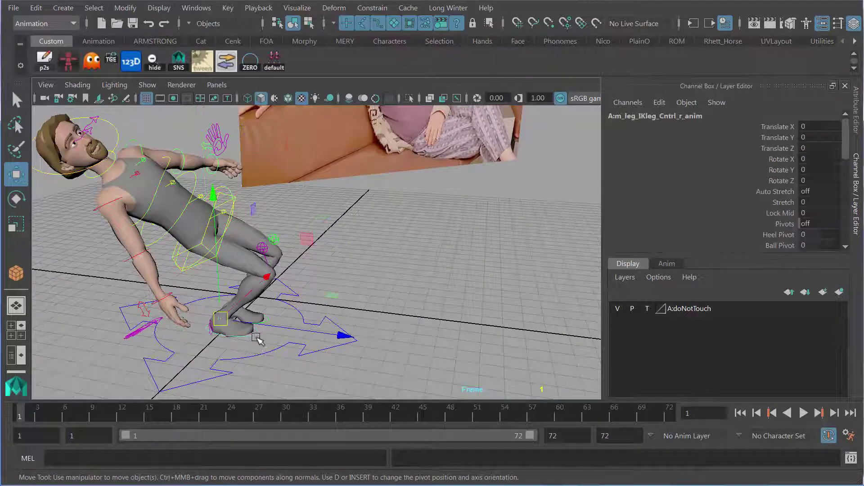
left_click_drag(224, 321, 325, 320)
left_click_drag(395, 285, 377, 288)
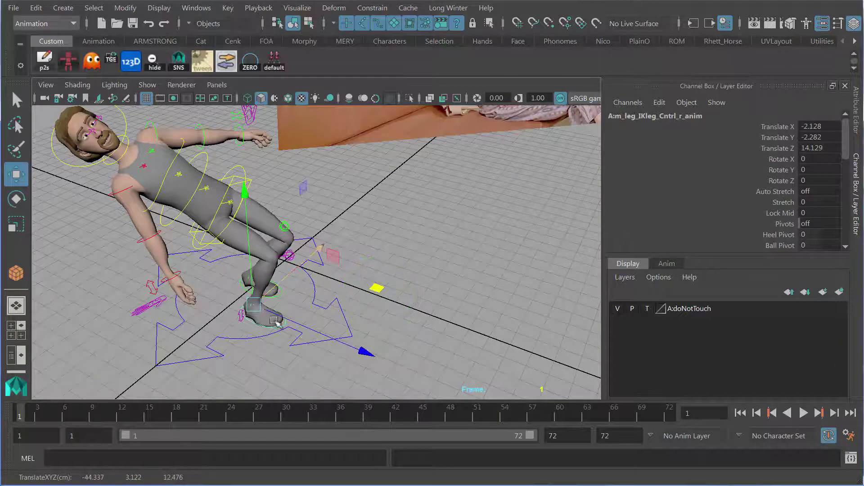
left_click_drag(247, 255, 315, 257)
left_click_drag(239, 220, 363, 283)
- Move the left foot IK control forward to about X -28.9, Y 6.3, Z 27.8 and rotate it to about 22, -2, 16 degrees
left_click(333, 307)
left_click(322, 298)
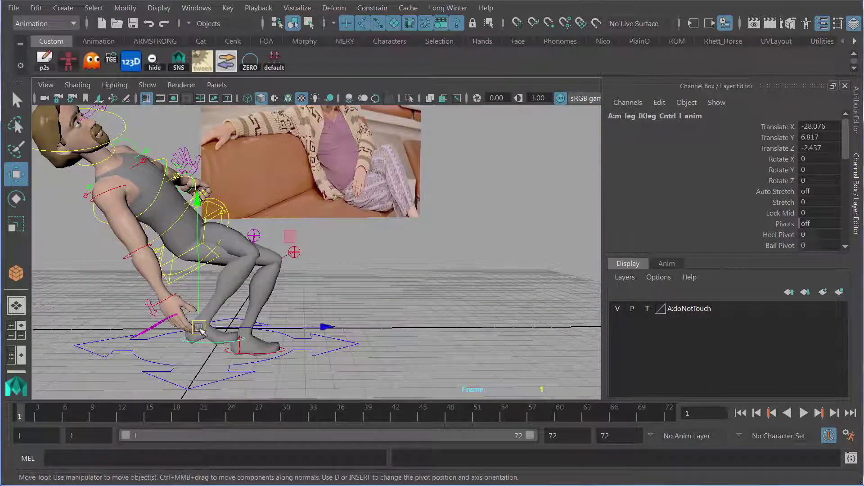
left_click_drag(198, 331, 285, 311)
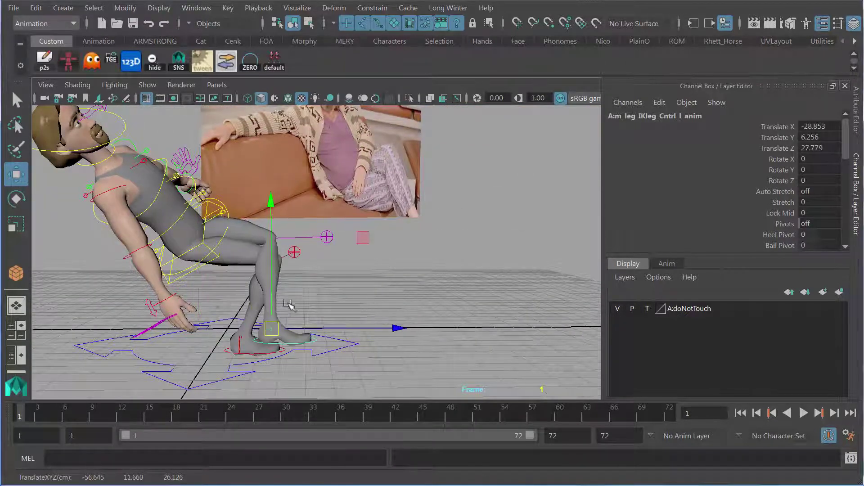
key("e")
mouse_move(328, 281)
left_mouse_down()
mouse_move(339, 301)
mouse_move(392, 295)
mouse_move(312, 309)
mouse_move(293, 266)
mouse_move(378, 280)
left_mouse_up()
key("q")
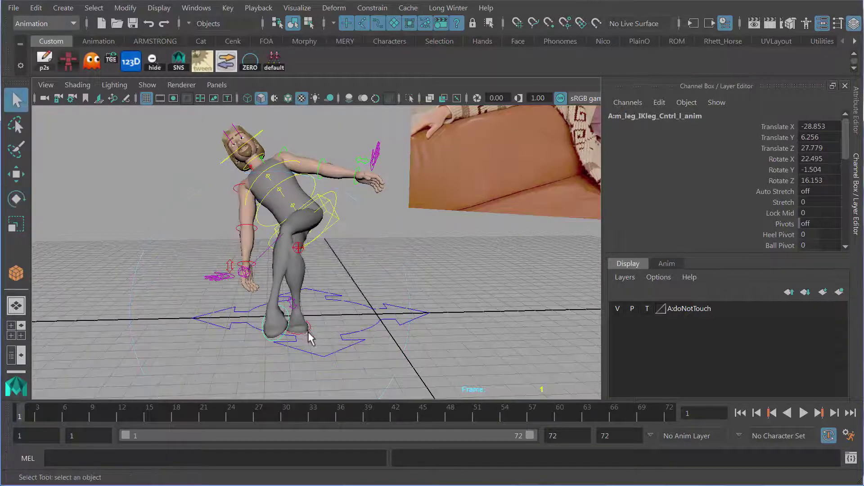
- Move both feet together, bringing the right foot control to about X 16.0, Y -2.6, Z 19.0
left_click(310, 336, "shift")
key("w")
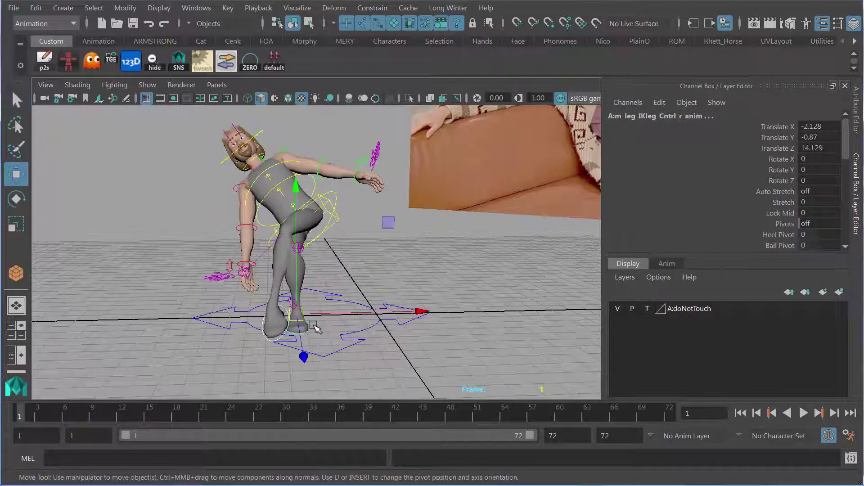
left_click_drag(344, 339, 327, 314)
left_click_drag(395, 338, 442, 338)
left_click_drag(367, 232, 333, 281)
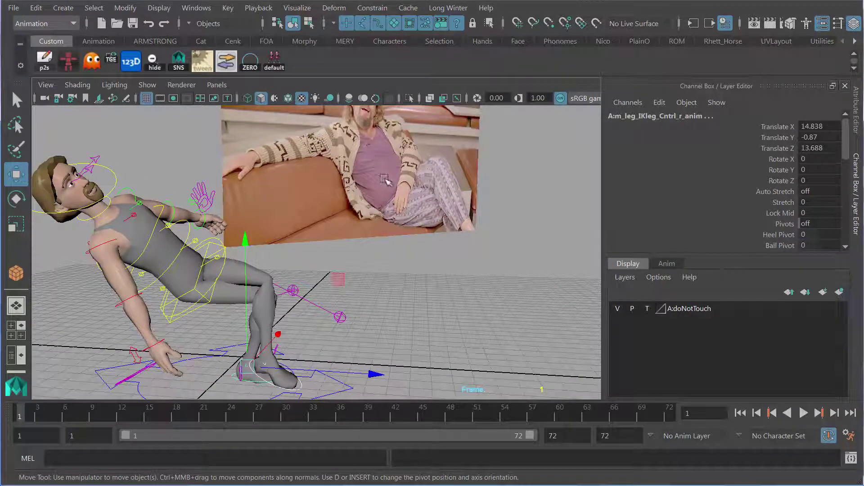
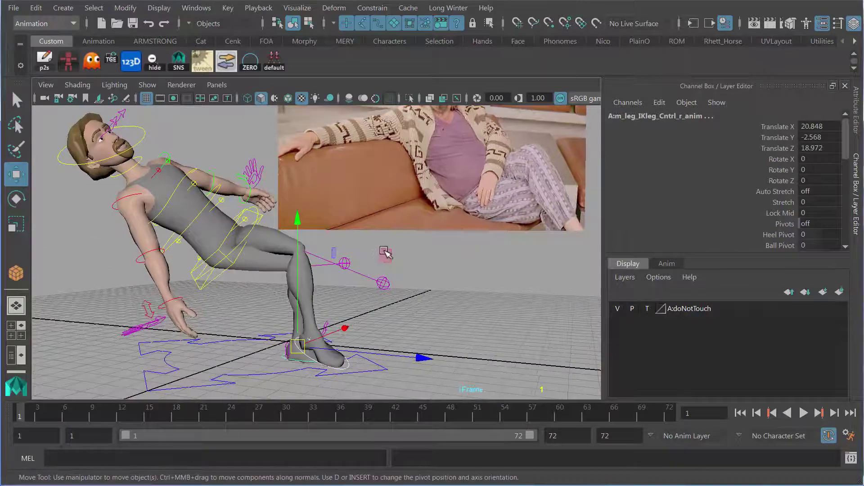
left_click_drag(363, 250, 315, 248, "alt")
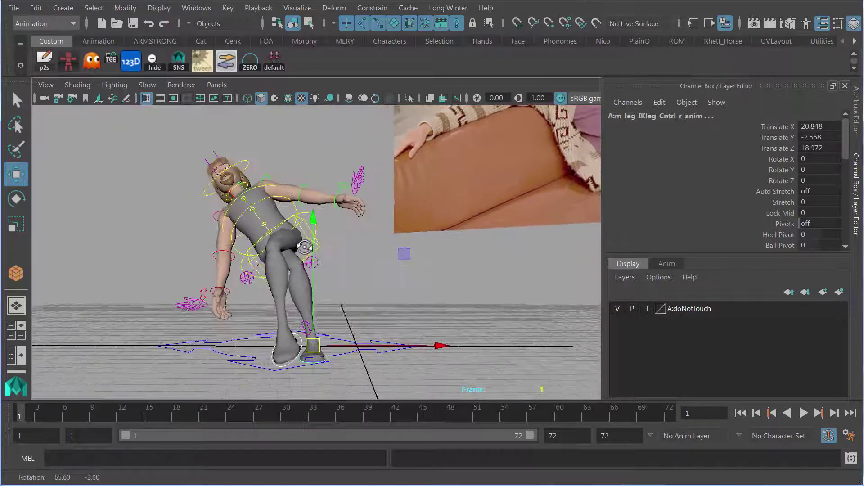
left_click_drag(332, 345, 318, 336)
left_click_drag(188, 278, 306, 292, "alt")
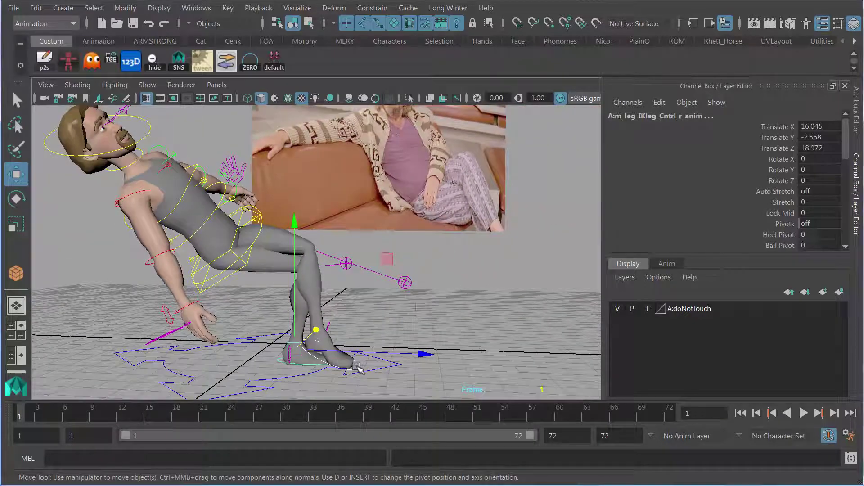
- Pull the left foot back over the right one and adjust the left knee's pole vector control
left_click(356, 365)
left_click_drag(321, 341, 292, 338)
left_click(375, 283)
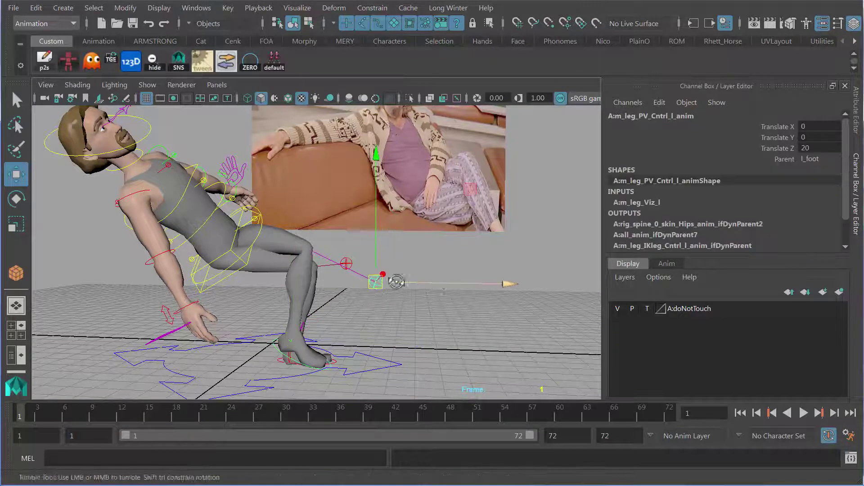
left_click_drag(392, 281, 315, 284)
left_click_drag(261, 285, 254, 272)
left_click_drag(339, 255, 319, 276)
- Rotate the right foot control to 30 degrees in Y and shift it to about X 10.7, Z 19.6
left_click(304, 277)
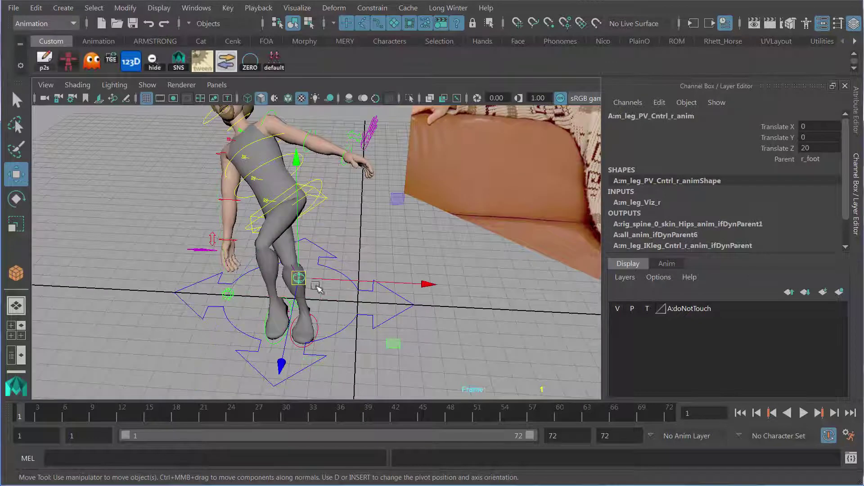
left_click(317, 324)
key("e")
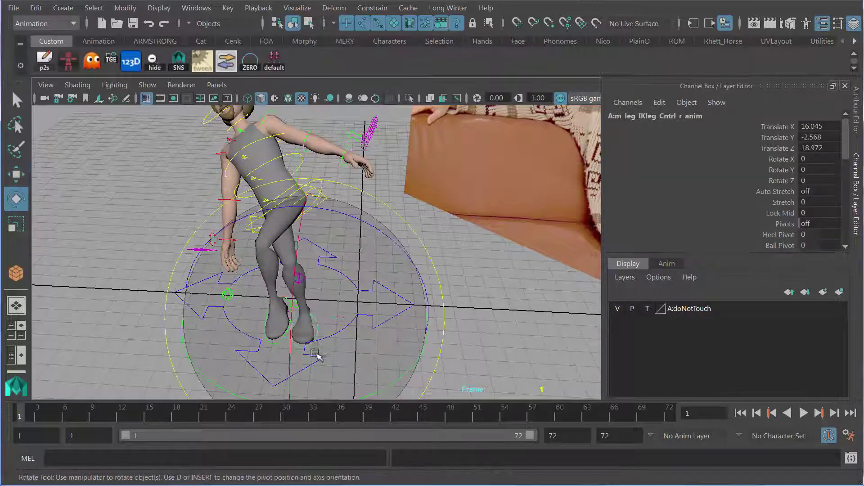
left_click_drag(392, 383, 402, 377)
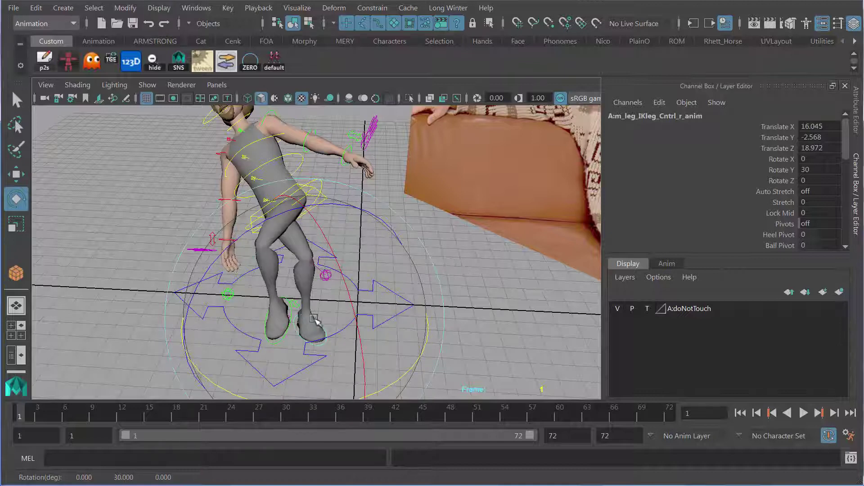
key("w")
left_click_drag(381, 336, 382, 353)
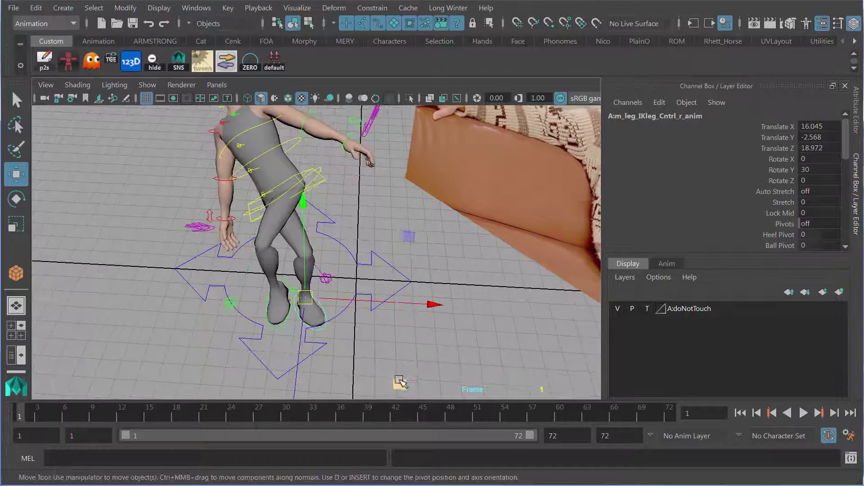
left_click_drag(400, 382, 386, 383)
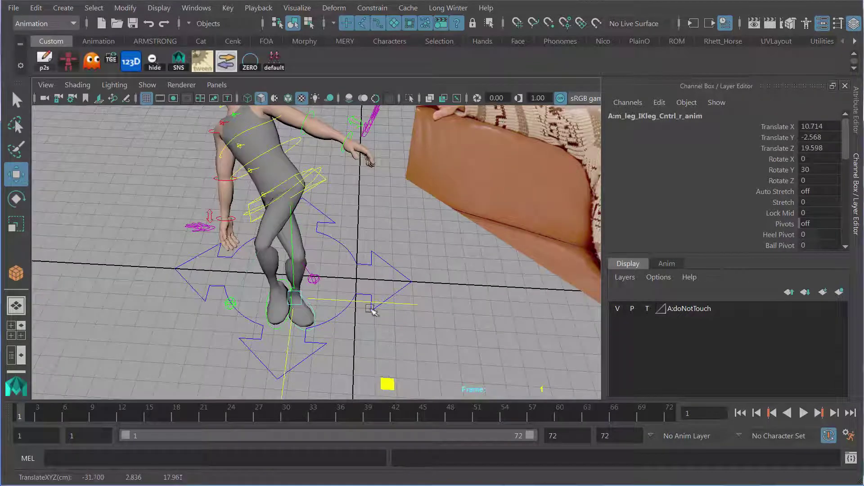
- Move the right knee's pole vector control inward to about X -7.6, Y -0.6, Z 17.0
left_click(313, 279)
left_click_drag(312, 279, 294, 281)
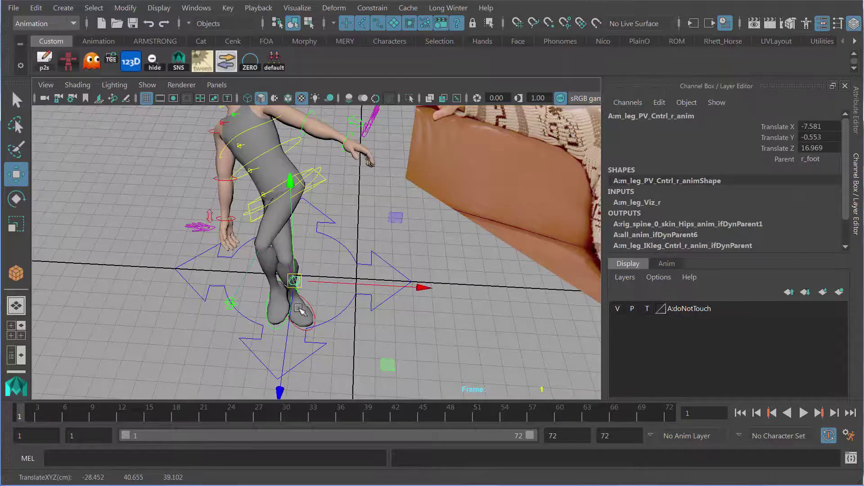
left_click_drag(300, 310, 304, 254)
left_click_drag(305, 254, 284, 291, "alt")
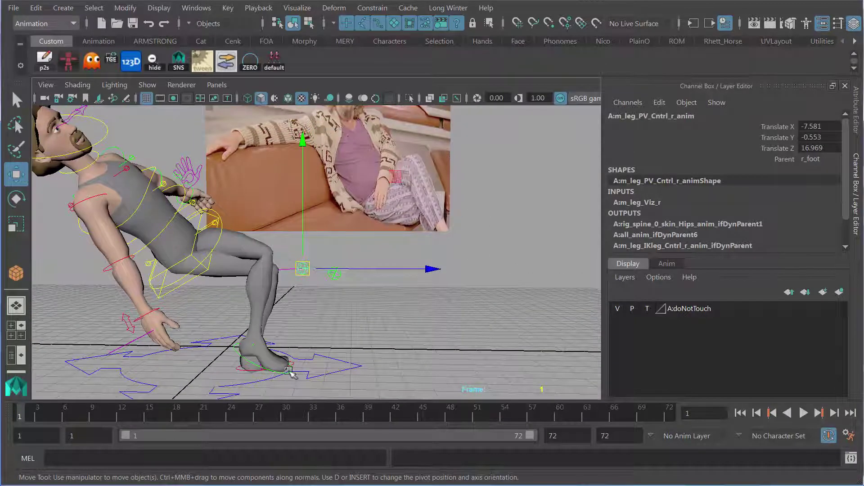
- Bring up the shot camera's silhouette view in its floating window and place it clear of the character's legs
left_click(355, 362)
left_click_drag(355, 362, 270, 321, "alt")
left_click(191, 362)
left_click(276, 345)
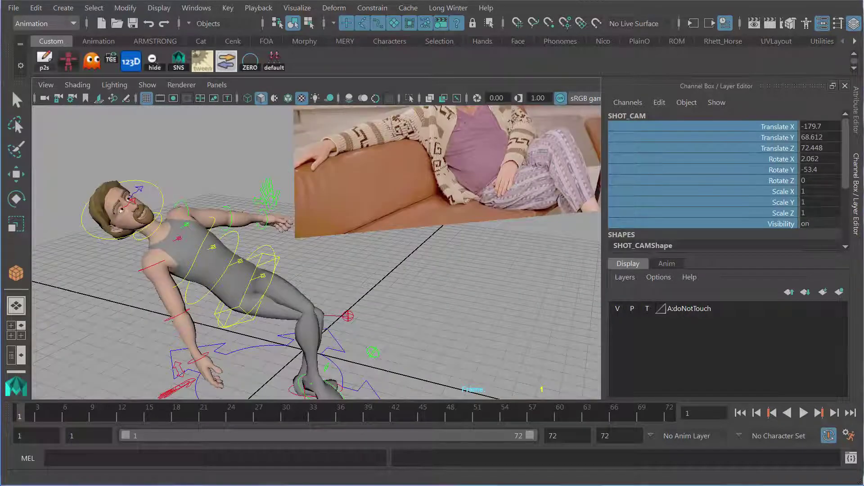
left_click_drag(228, 120, 203, 103)
left_click_drag(554, 280, 519, 224)
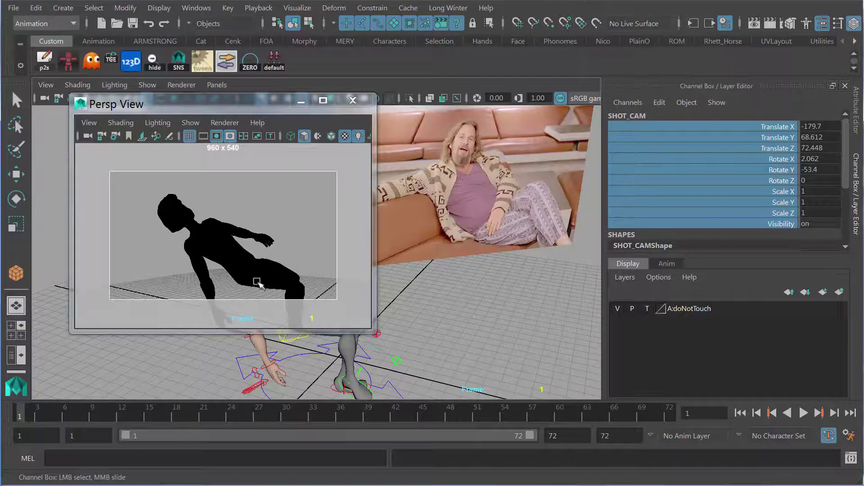
left_click_drag(252, 98, 192, 65)
left_click_drag(445, 306, 421, 307)
- Rotate the spine root control to about X -41.5, Y -1.5, Z 31.5 to adjust the hips and torso lean
left_click(417, 340)
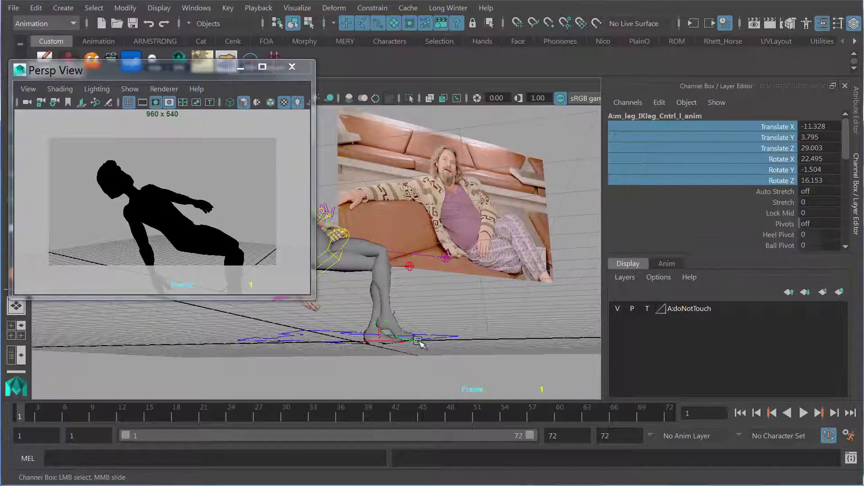
left_click_drag(395, 315, 427, 259)
left_click(427, 255)
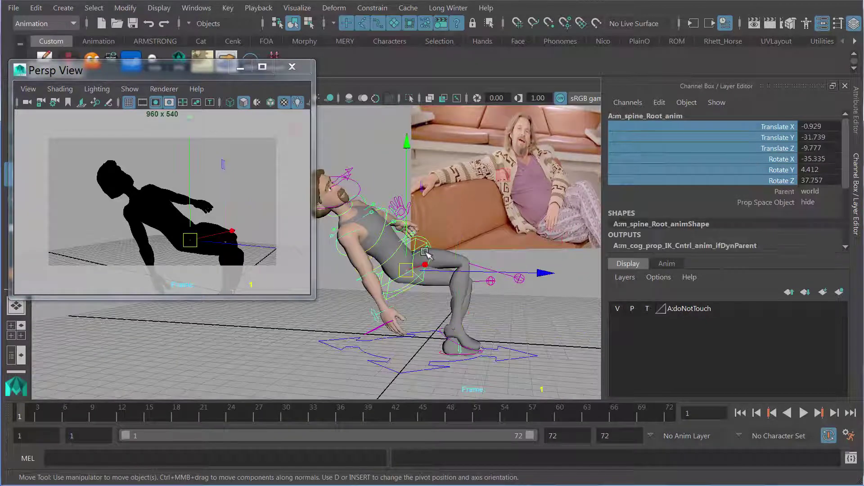
key("e")
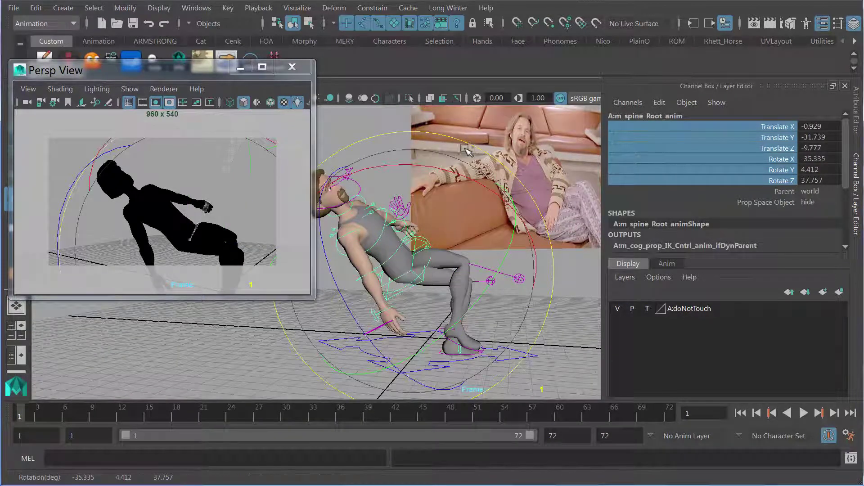
left_click_drag(466, 152, 426, 299)
left_click(590, 325)
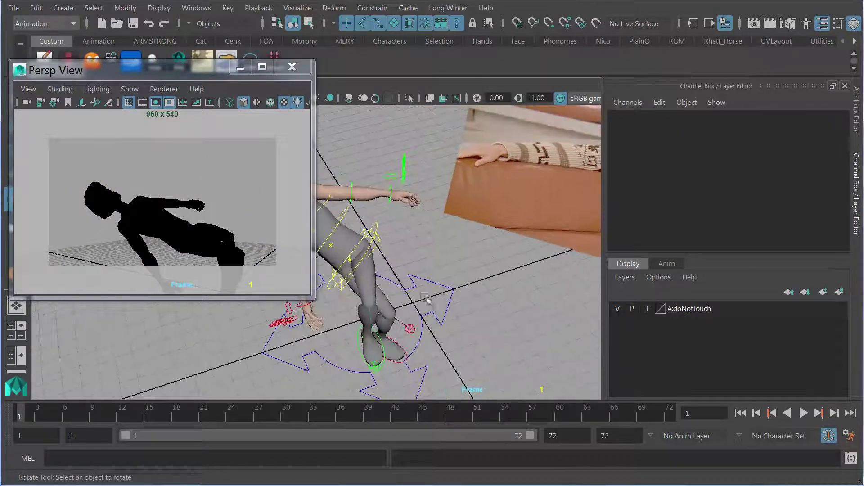
left_click_drag(361, 279, 420, 252)
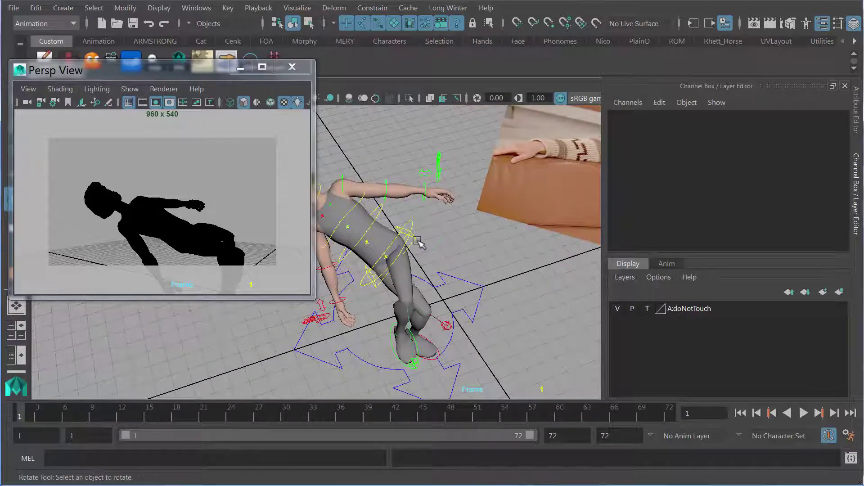
left_click(417, 243)
mouse_move(517, 185)
left_mouse_down()
mouse_move(534, 205)
mouse_move(528, 197)
left_mouse_up()
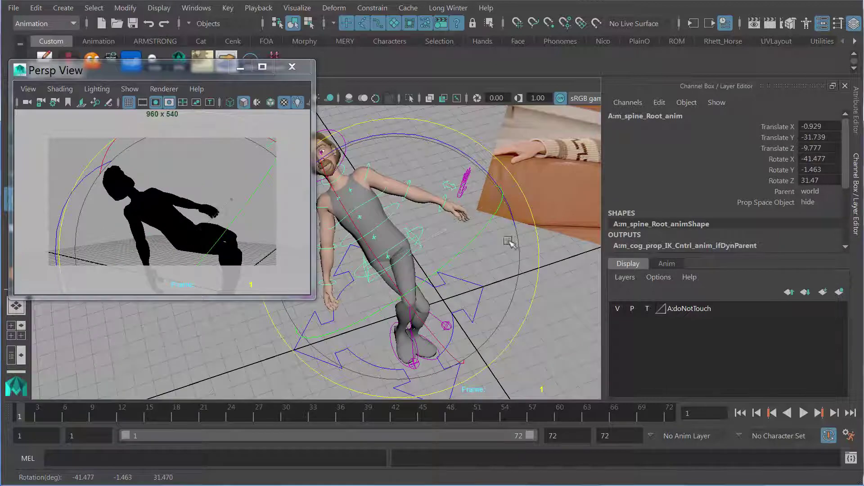
left_click_drag(444, 330, 521, 313)
- Limit the selection mask to curves so only the rig controls can be picked
left_click(536, 324)
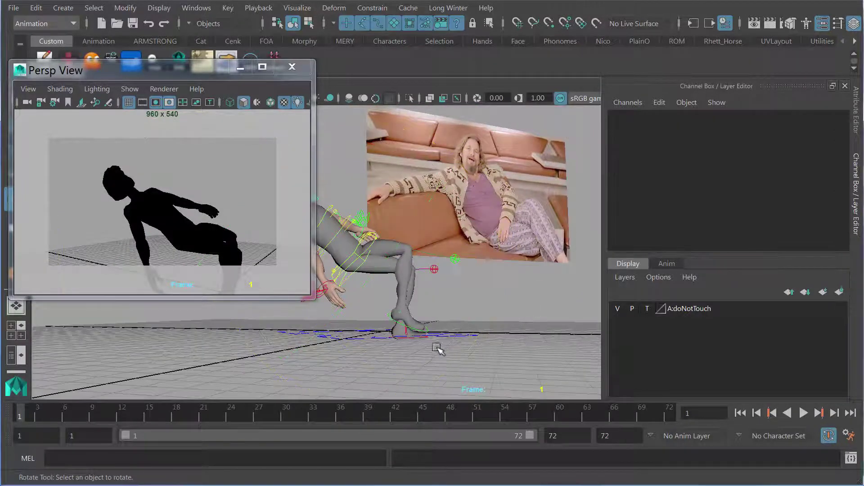
left_click_drag(425, 344, 408, 382, "alt")
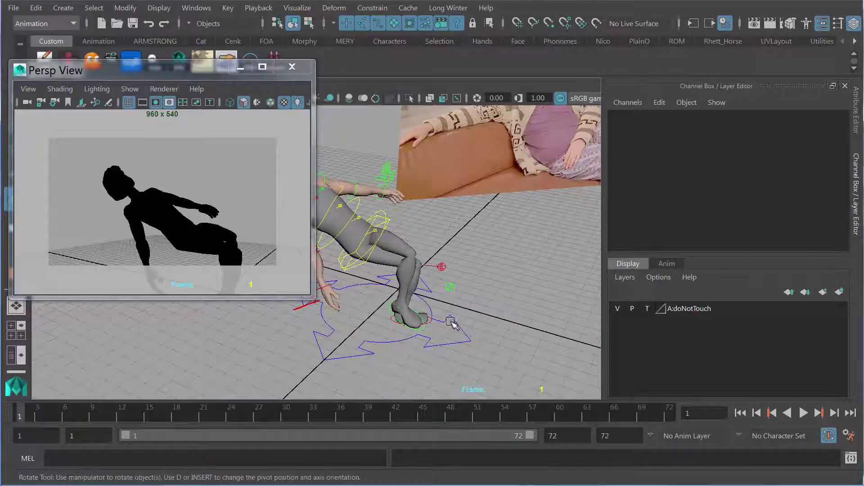
left_click(452, 324)
left_click_drag(452, 323, 442, 341)
left_click(441, 341)
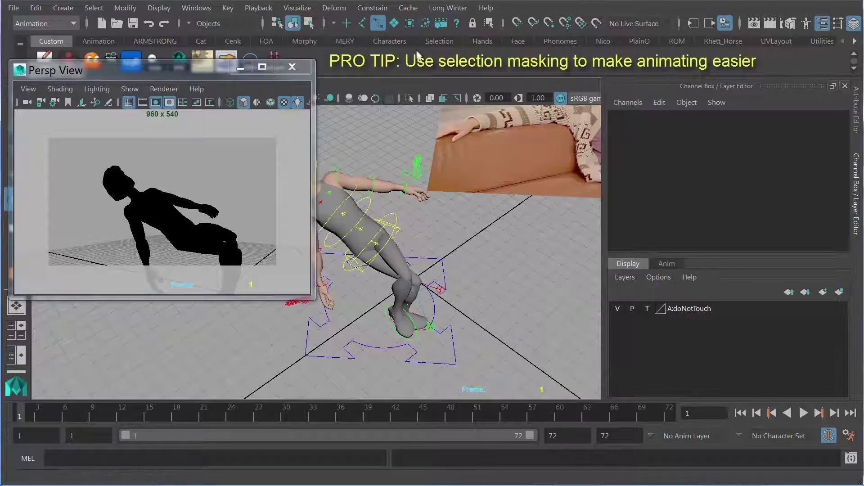
left_click_drag(423, 337, 451, 366)
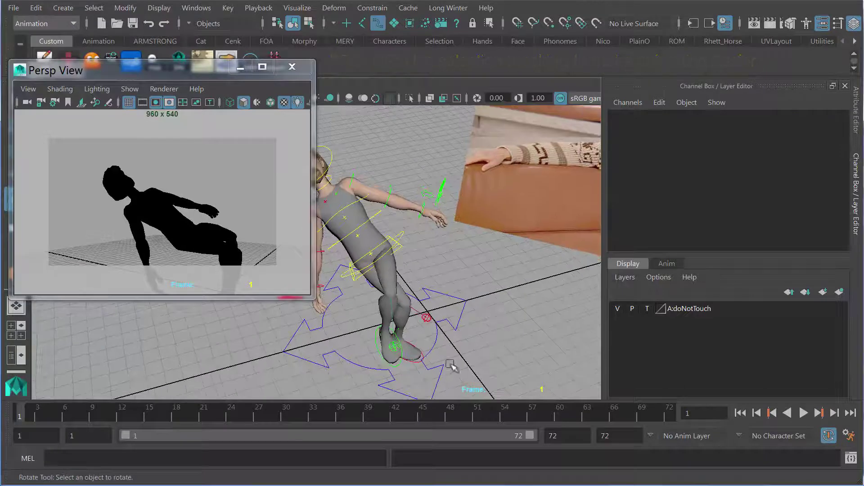
- Move the right foot control forward and outward to about X 14.7, Z 33.3
left_click(417, 364)
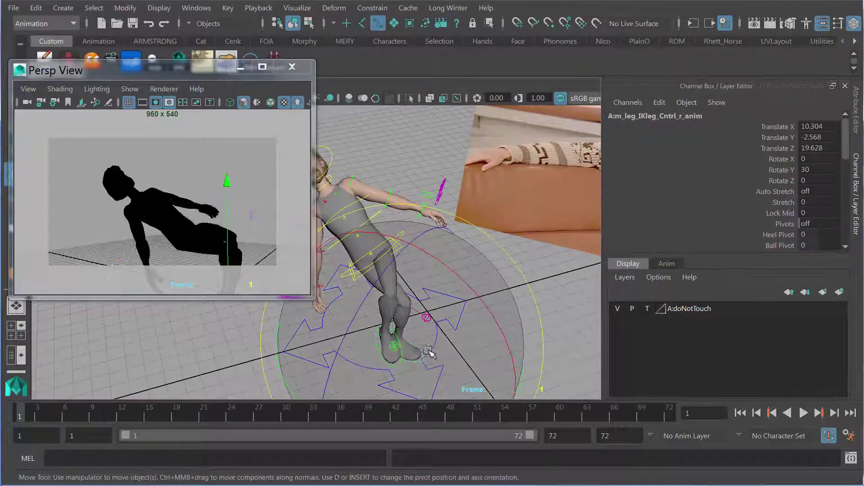
key("w")
left_click_drag(455, 352, 462, 356)
left_click_drag(523, 382, 544, 399)
left_click_drag(443, 274, 483, 242)
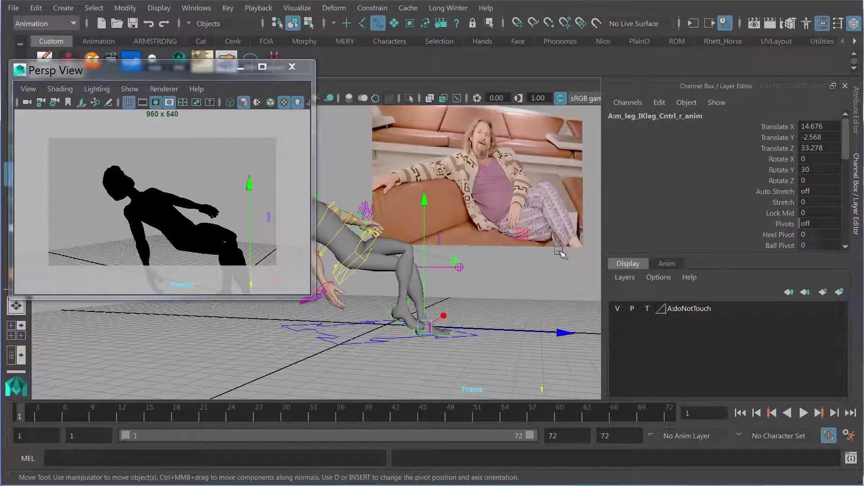
- Move the left foot control forward so the left ankle crosses over the right foot
left_click(485, 299)
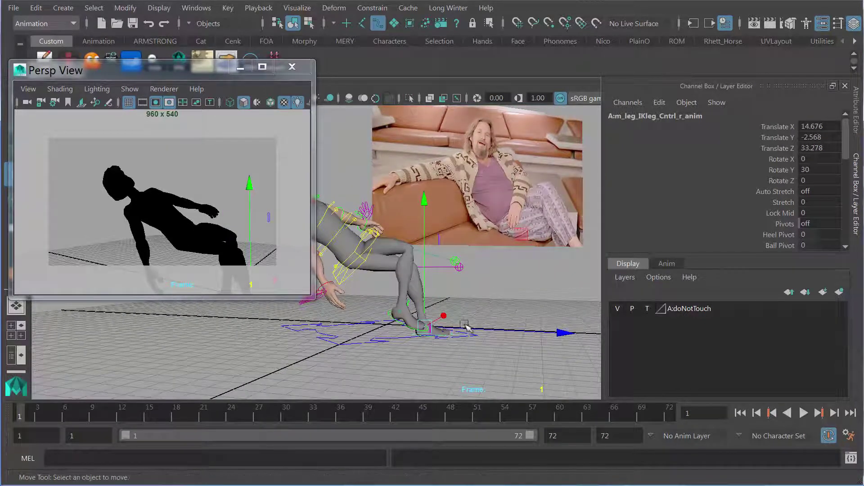
left_click(400, 322)
left_click_drag(402, 322, 422, 321)
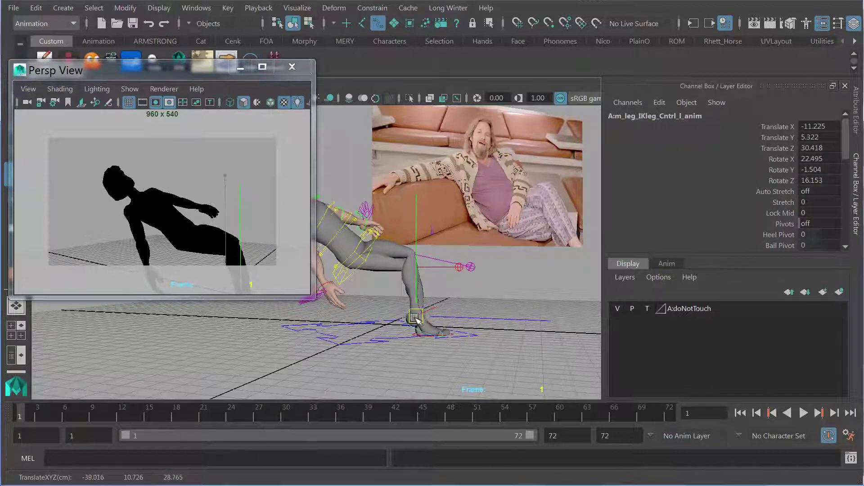
left_click(500, 284)
left_click_drag(500, 284, 450, 295)
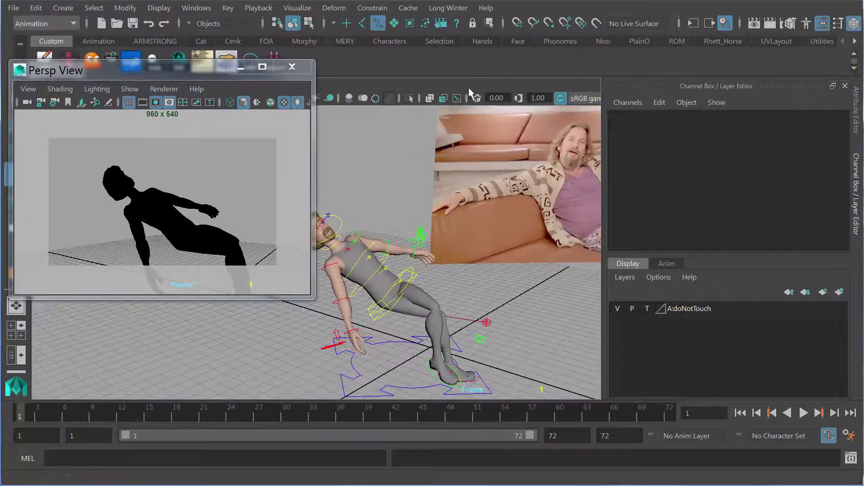
- Move the silhouette window off the viewport and set the rig selection tools' namespace to A: from the neck control
left_click(447, 41)
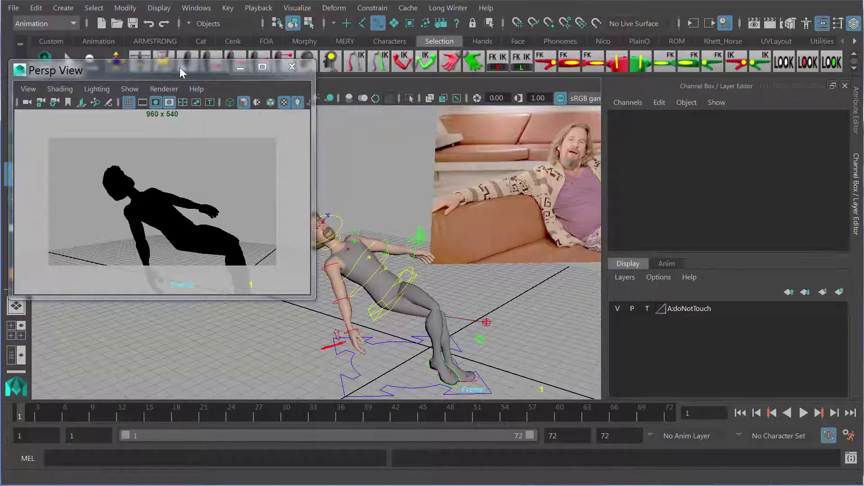
left_click_drag(166, 70, 0, 108)
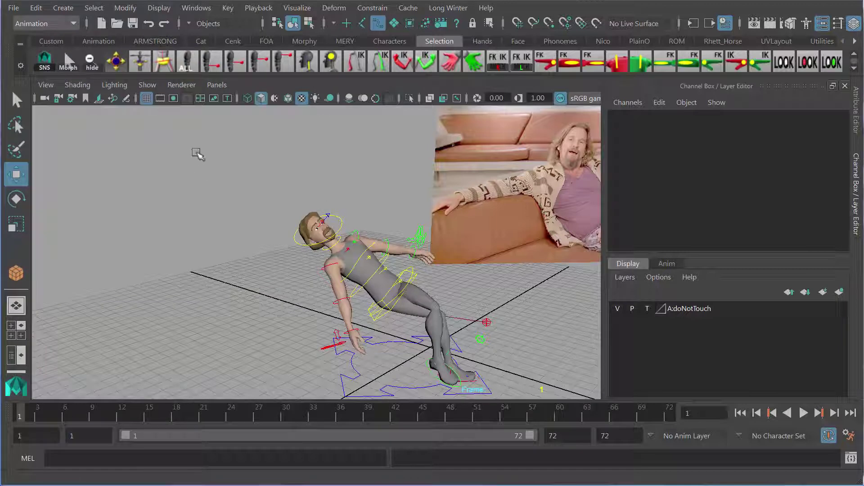
left_click(338, 221)
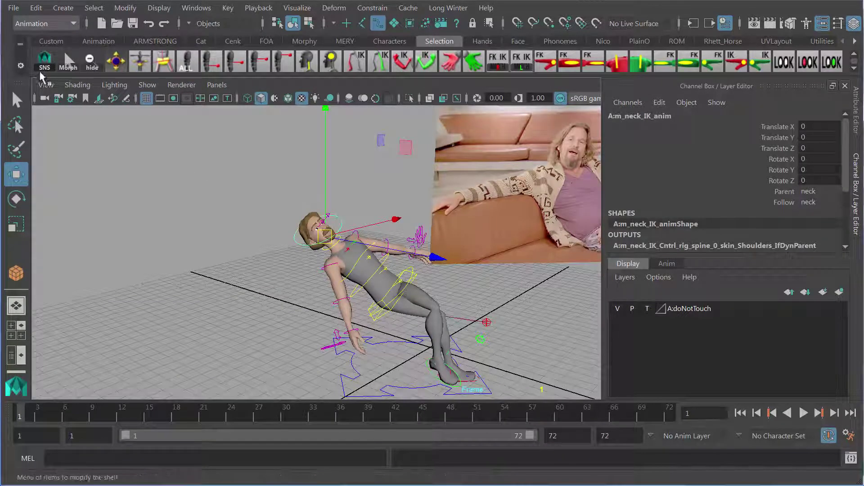
left_click(476, 289)
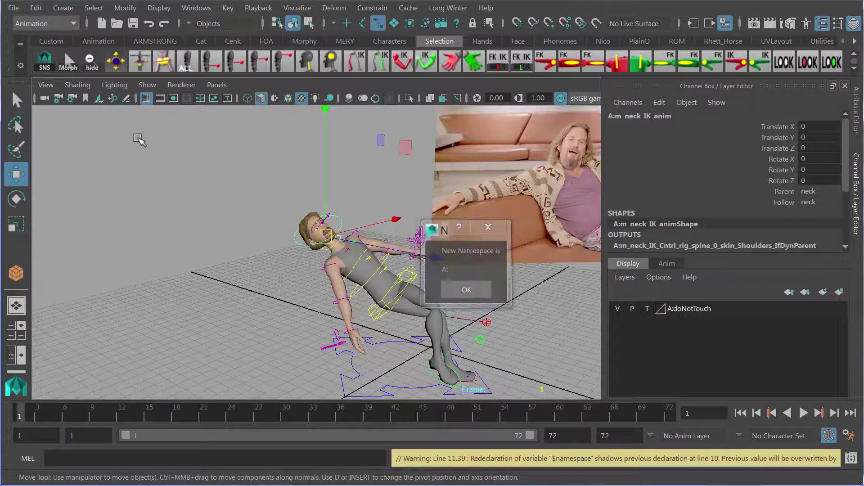
left_click(137, 135)
- Select the three spine FK controls and rotate them together to about X 11.5, Y -0.1, Z -9.6, bending the torso upright
left_click(213, 68)
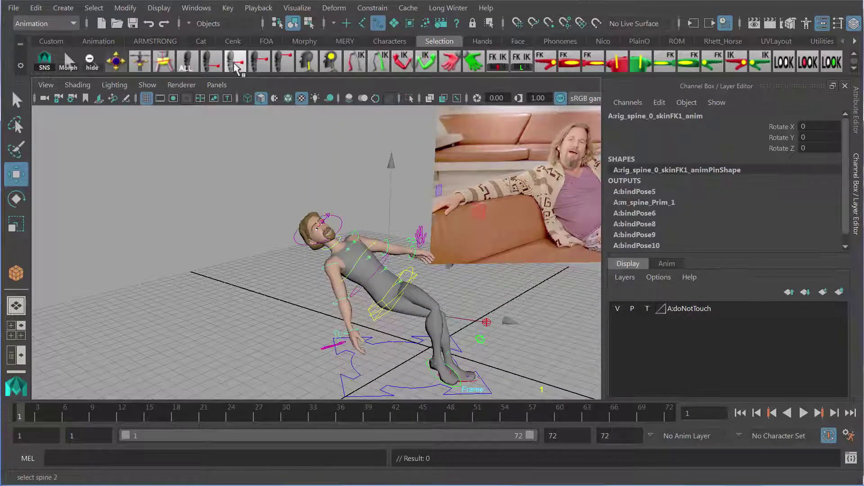
left_click(238, 67, "shift")
left_click(263, 68, "shift")
left_click_drag(312, 210, 255, 207)
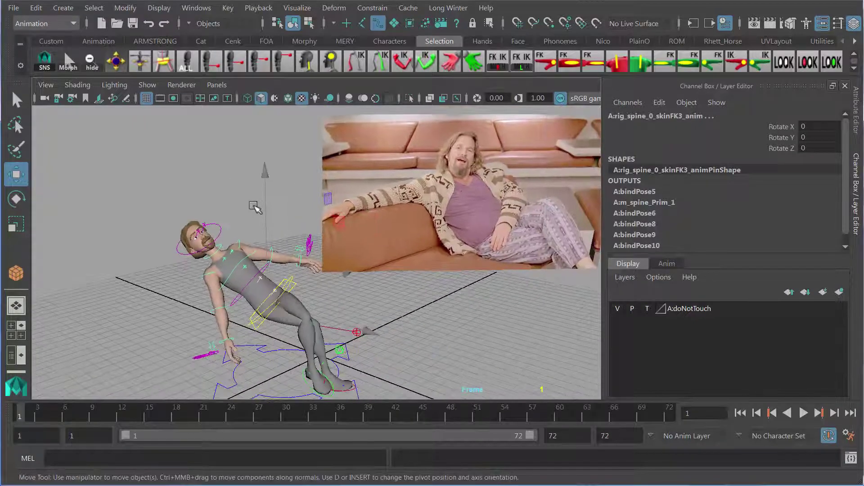
left_click_drag(194, 253, 247, 248)
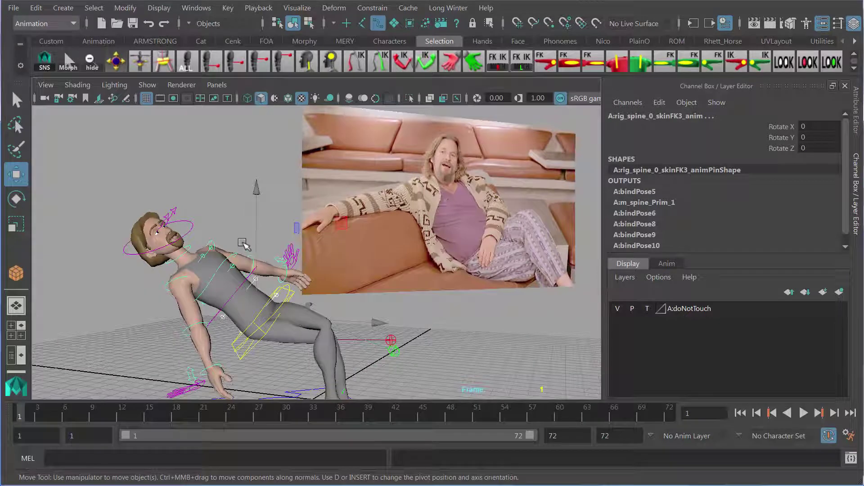
key("e")
mouse_move(305, 192)
left_mouse_down()
mouse_move(325, 200)
mouse_move(320, 192)
left_mouse_up()
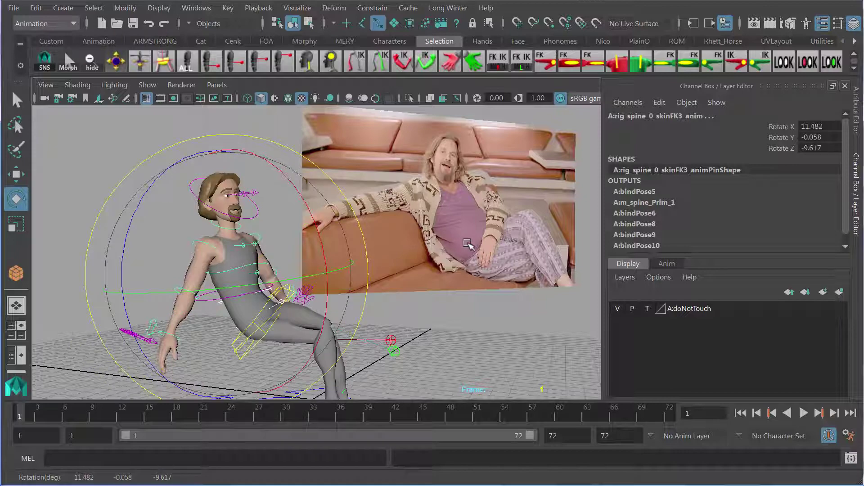
- Twist the three spine FK controls together so the chest and head turn toward the camera
left_click_drag(324, 280, 318, 273, "alt")
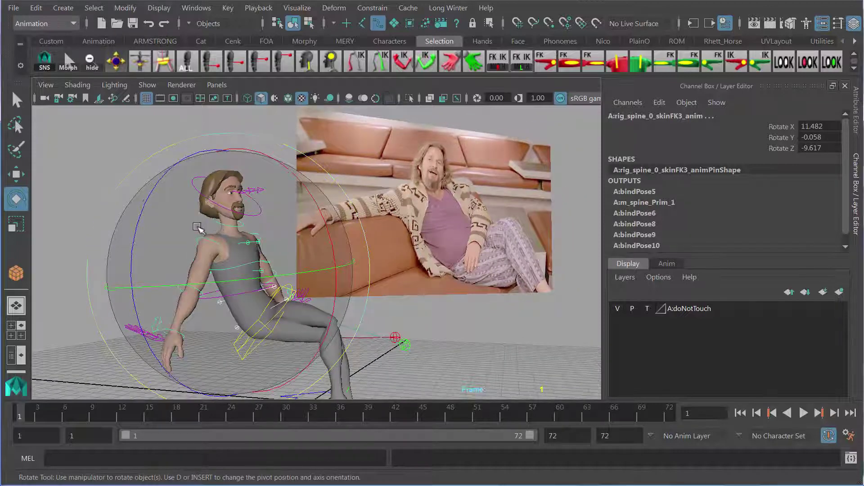
mouse_move(197, 227)
left_mouse_down()
mouse_move(185, 237)
mouse_move(207, 325)
left_mouse_up()
left_click(398, 315)
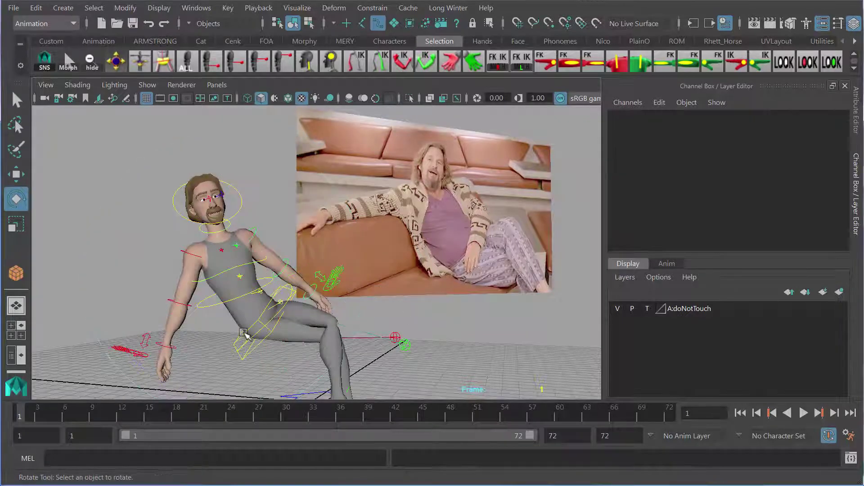
- Rotate the spine root control to about X -58.9, Y 7.7, Z 35.7 to recline the body further back
left_click(246, 335)
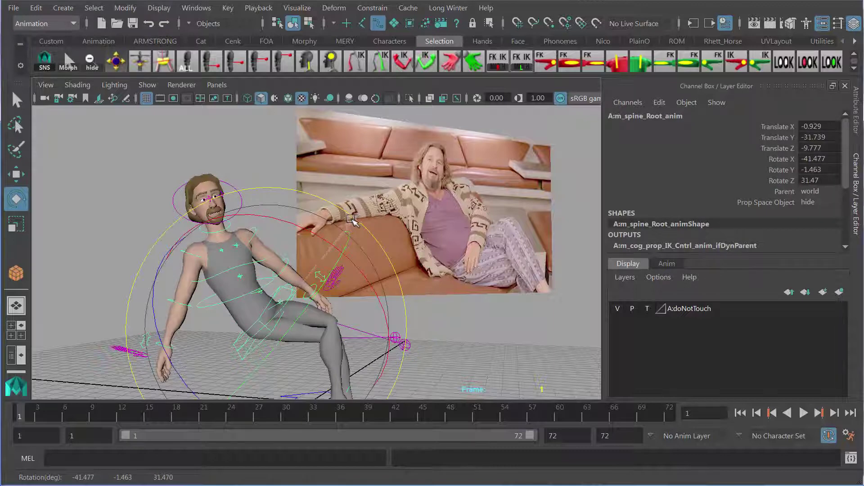
left_click_drag(352, 218, 348, 218)
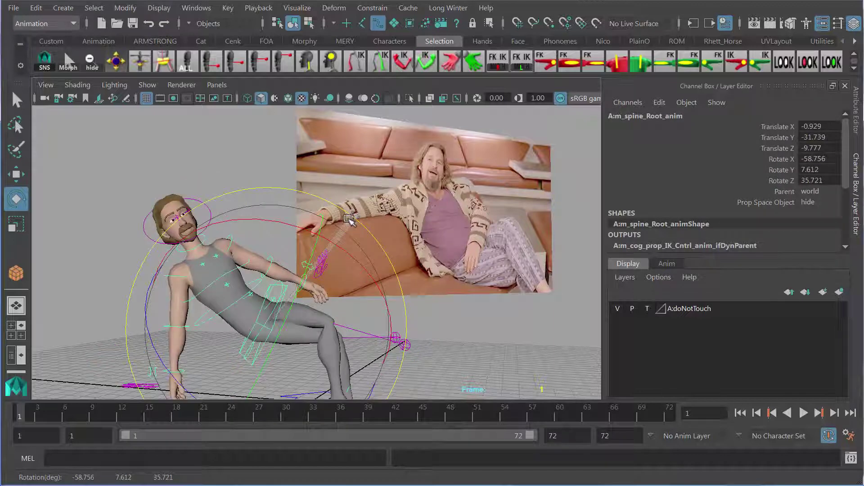
left_click_drag(349, 218, 350, 215)
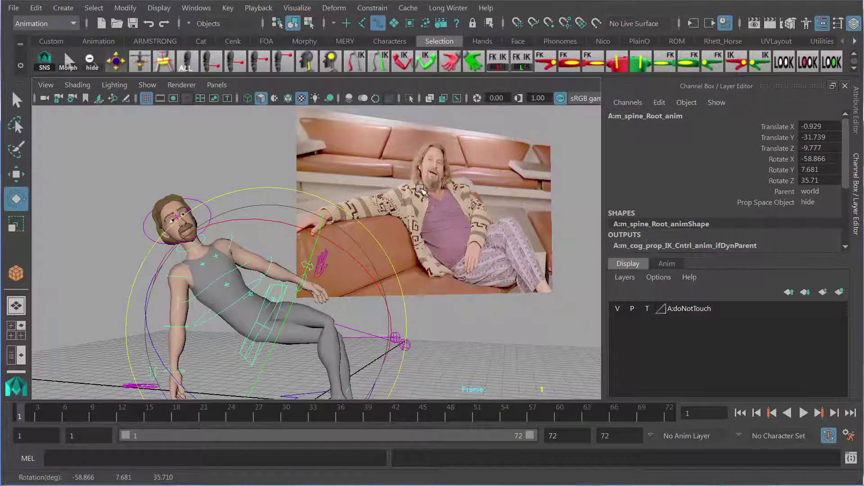
- Rotate the reference image plane to about Y -69 and move it nearer the character, to about X 63.3, Y 111.7, Z -4.6
left_click_drag(444, 281, 497, 265)
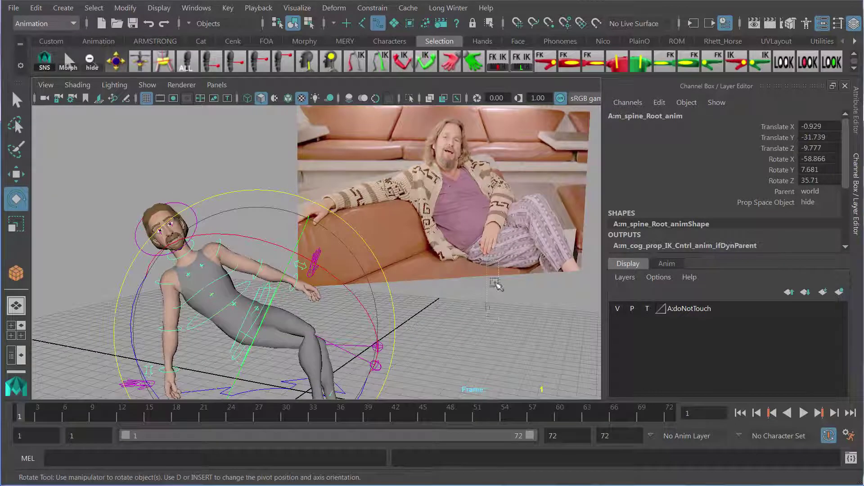
left_click(476, 250)
left_click_drag(456, 233, 406, 230)
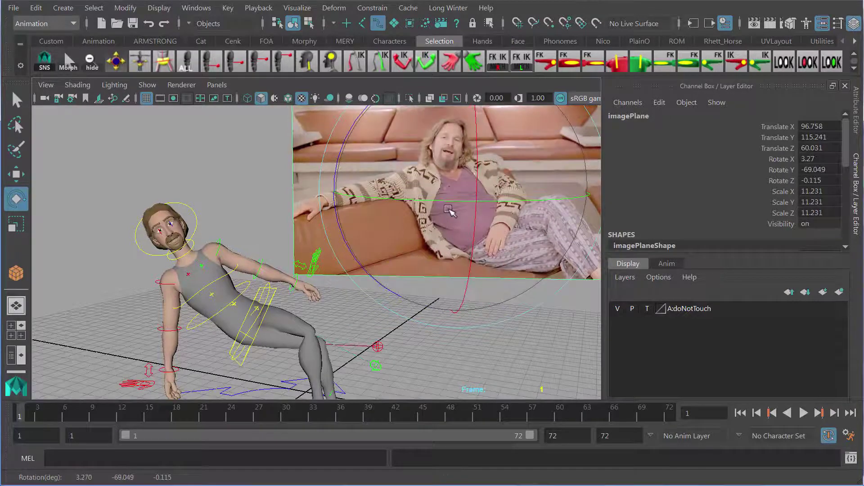
key("w")
left_click_drag(461, 190, 328, 198)
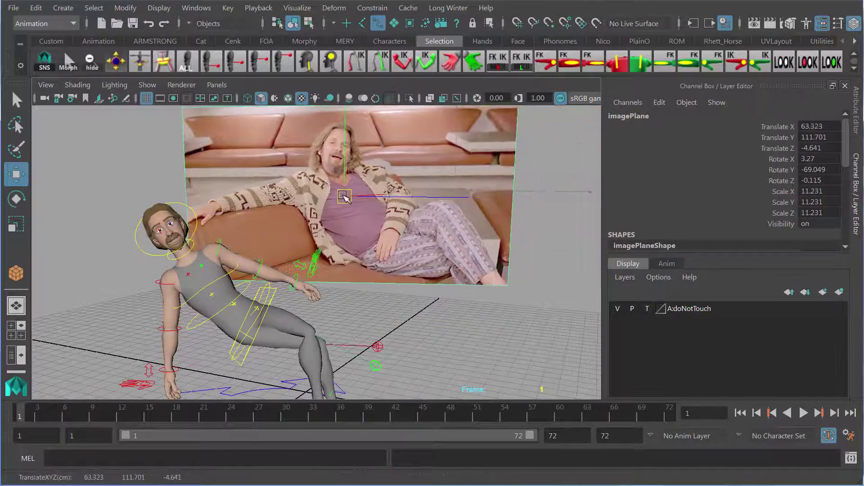
left_click(398, 318)
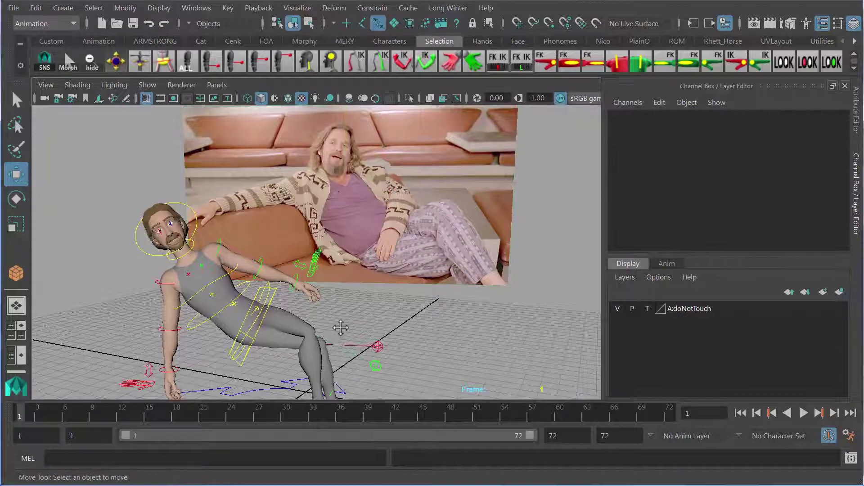
left_click_drag(340, 327, 367, 310)
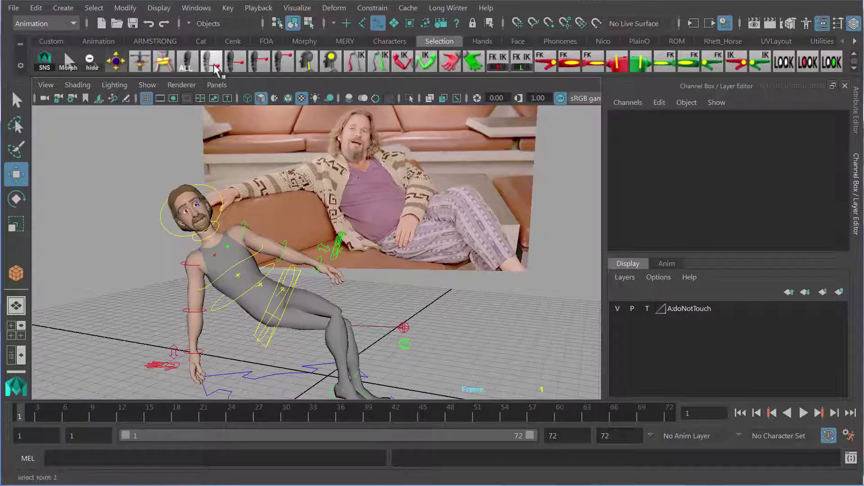
- Rotate the three spine FK controls together to bring the reclining torso slightly more upright
left_click(275, 340)
key("e")
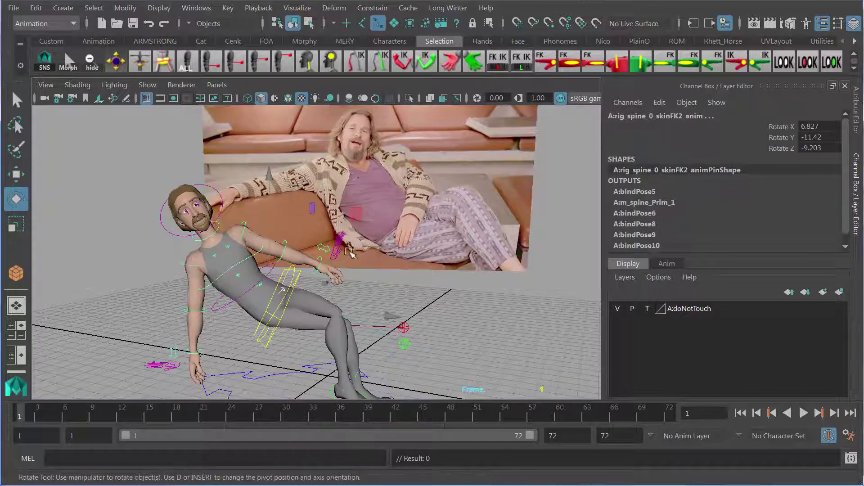
left_click_drag(365, 217, 369, 224)
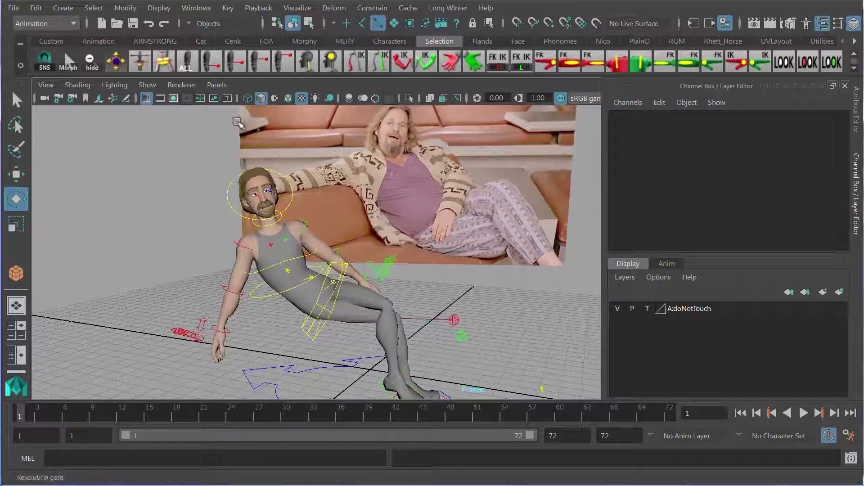
- Rotate the neck FK and head controls together to about X -0.3, Y 2.2, Z -12.7
left_click(311, 66)
left_click(328, 68)
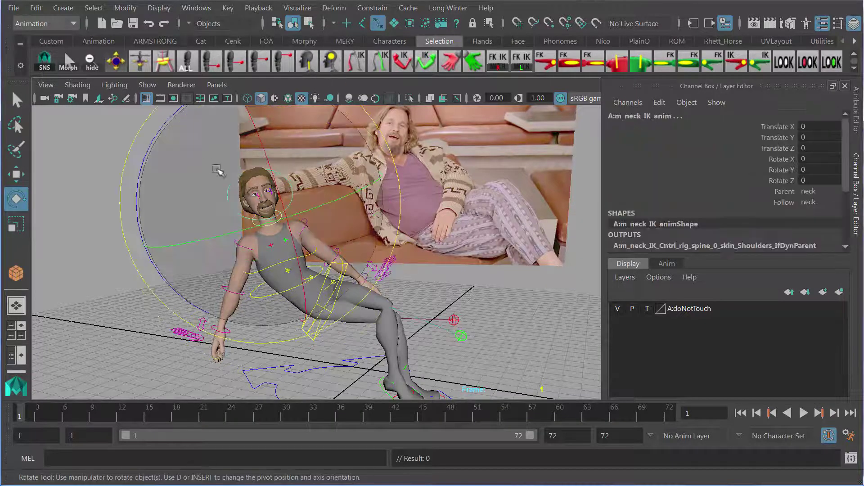
left_click_drag(208, 140, 178, 255)
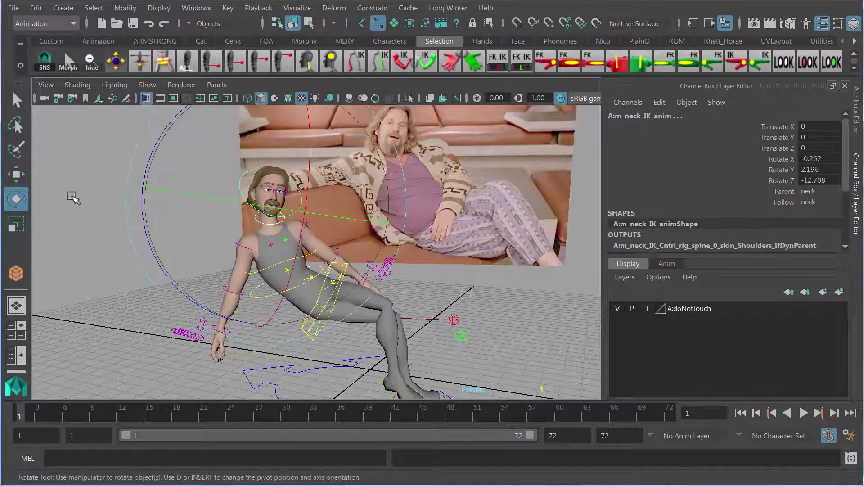
left_click(73, 197)
- Rotate the neck FK control alone to about X 6.3, Y 13.7, Z -22.3
left_click(260, 223)
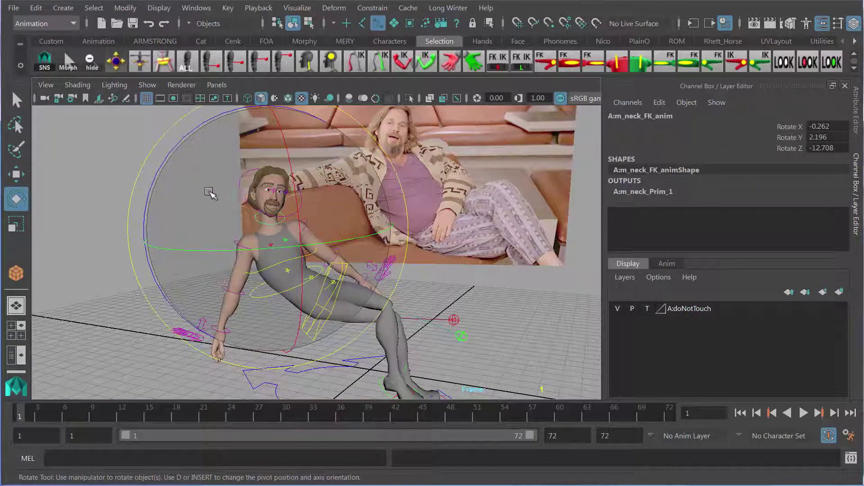
left_click_drag(211, 191, 324, 170)
left_click_drag(266, 180, 291, 184)
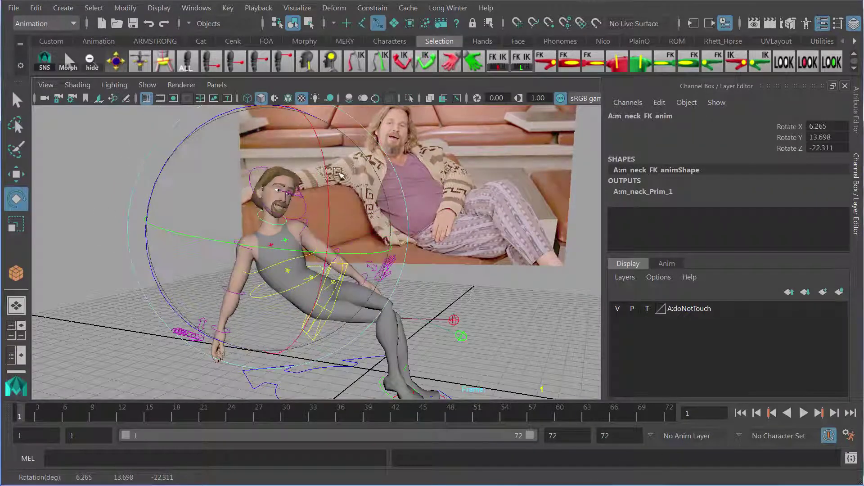
left_click_drag(197, 191, 124, 154)
left_click(126, 155)
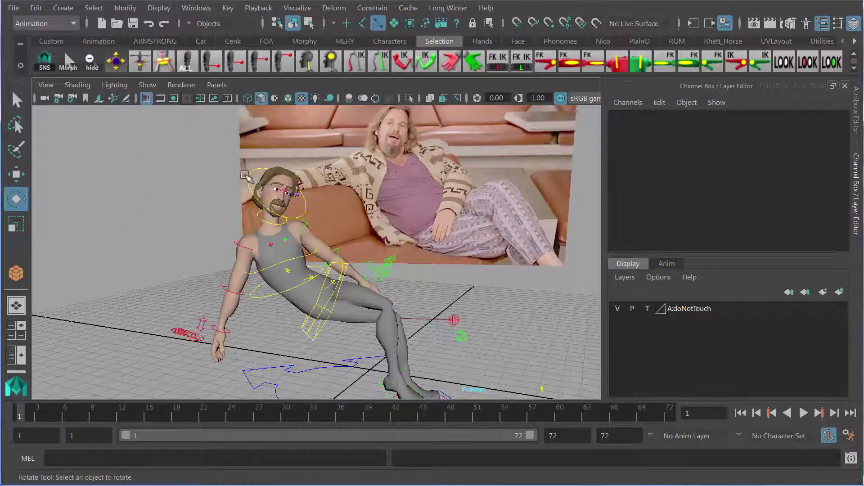
- Move the reference image plane sideways, clear of the character's head, undoing the stray rotation
left_click(246, 175)
mouse_move(331, 199)
left_mouse_down()
mouse_move(326, 186)
mouse_move(332, 199)
left_mouse_up()
key("ctrl+z")
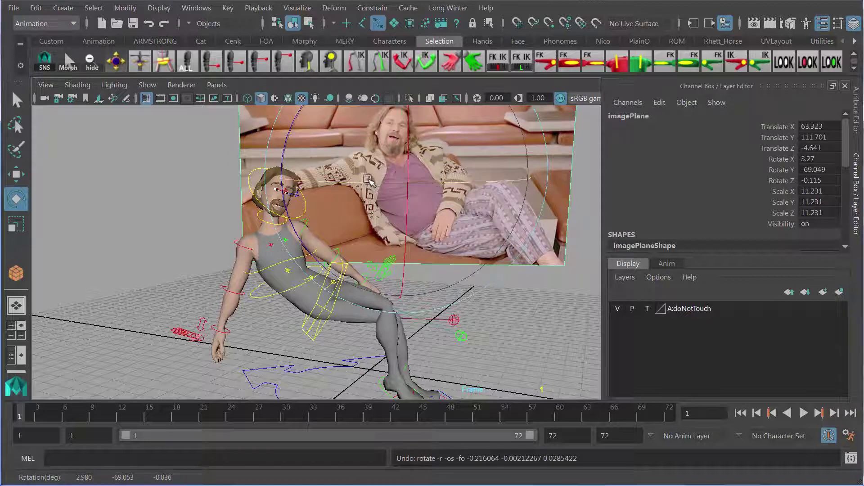
key("w")
left_click_drag(402, 177, 502, 176)
left_click(236, 176)
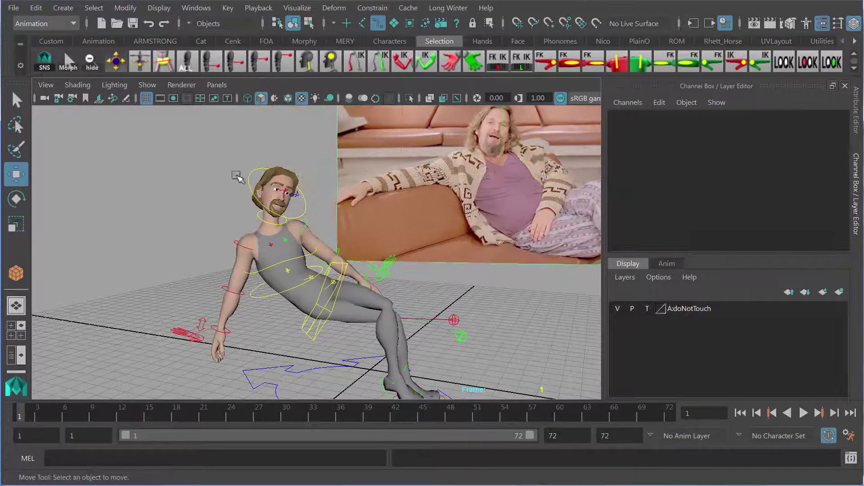
- Rotate the head control to about X -11.1, Y -7.4, Z -13.4
left_click(261, 174)
key("e")
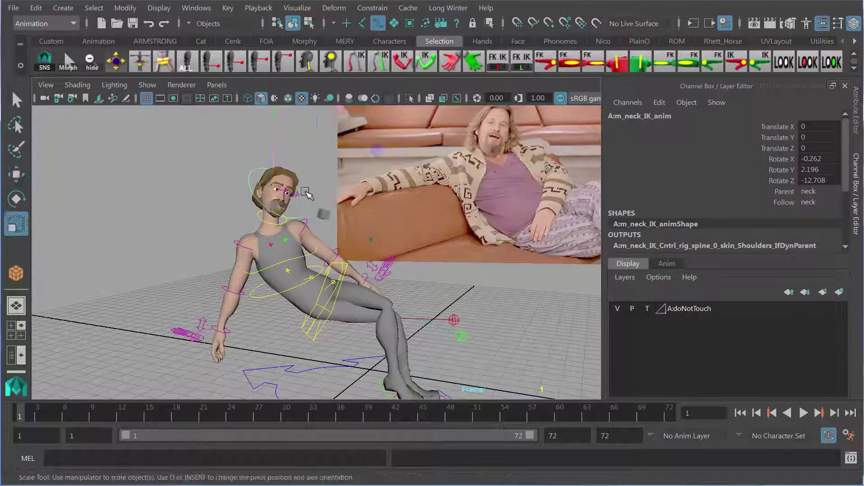
left_click_drag(311, 196, 290, 164)
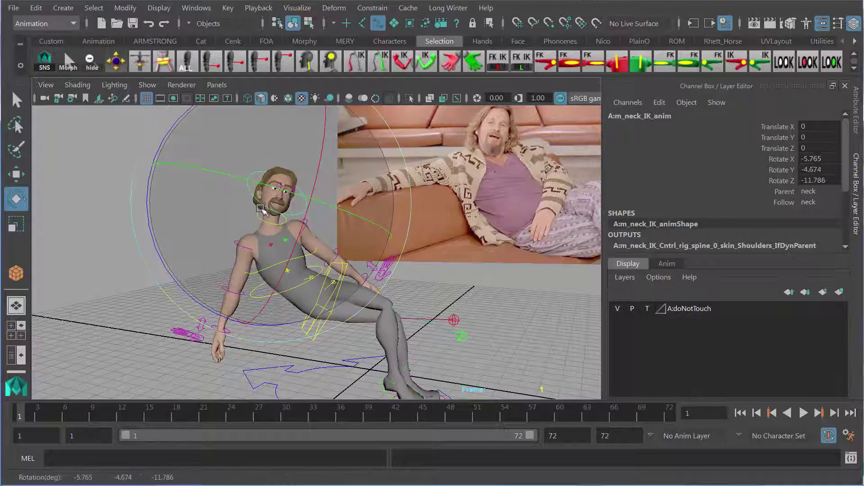
left_click_drag(261, 210, 257, 196)
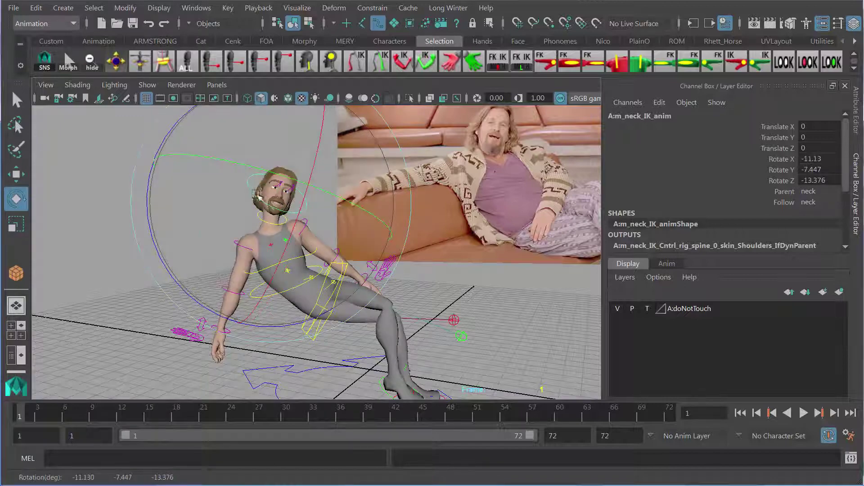
left_click(115, 257)
- Raise the character's right shoulder by rotating the right clavicle control to about X -3.7, Y -5.2, Z 26.5
left_click_drag(120, 252, 275, 242, "alt")
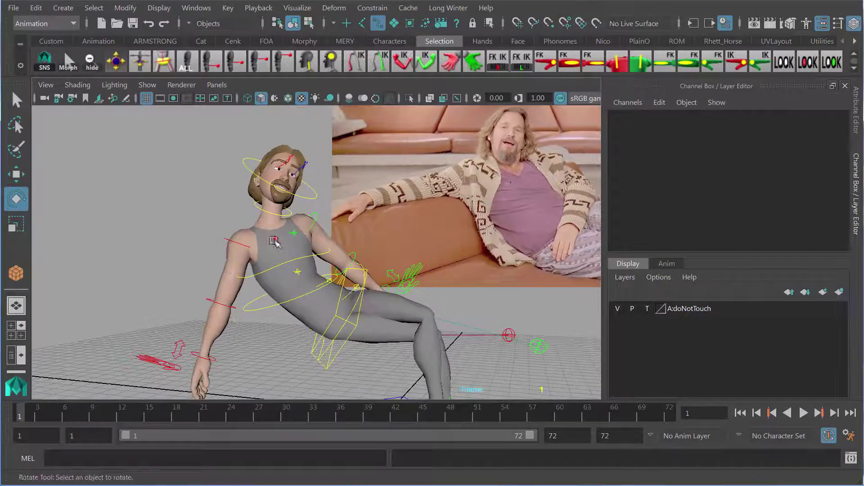
left_click(274, 242)
left_click_drag(207, 223, 219, 324)
left_click_drag(276, 293, 266, 301, "alt")
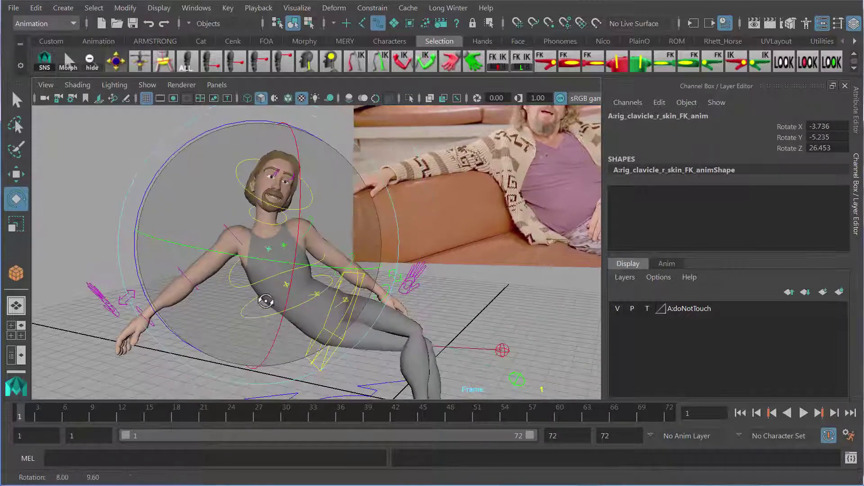
left_click(444, 289)
- Switch the character's left arm from FK to IK with the L Arm to IK snap
left_click_drag(517, 309, 439, 306, "alt")
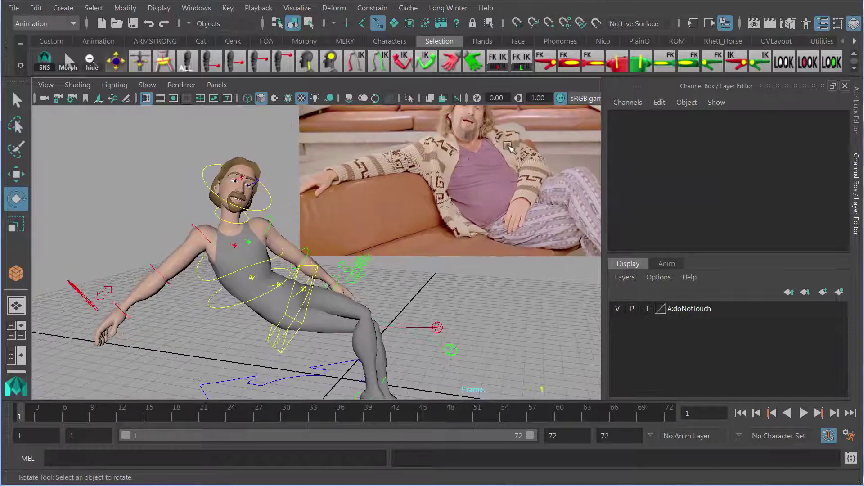
left_click(345, 267)
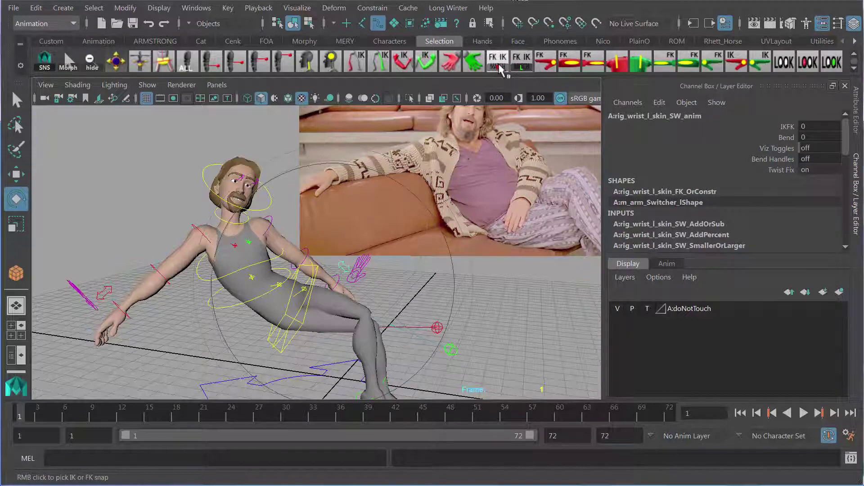
left_click_drag(517, 270, 490, 276, "alt")
left_click(366, 287)
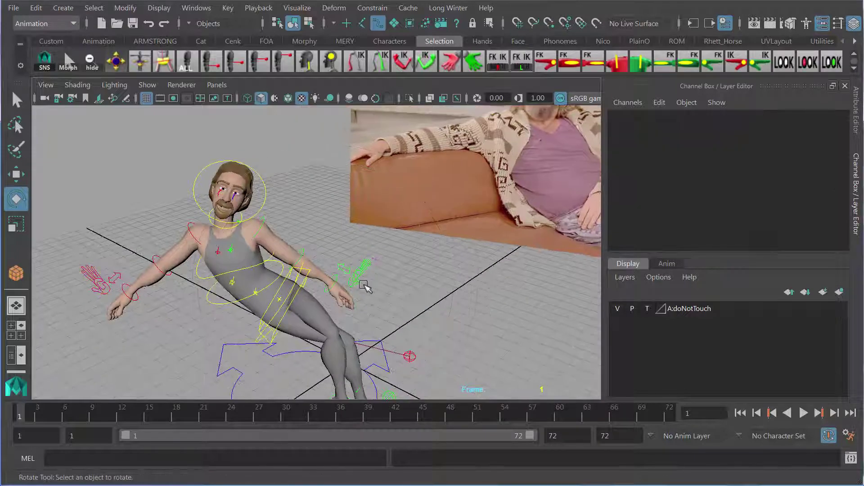
left_click(356, 271)
right_click(518, 66)
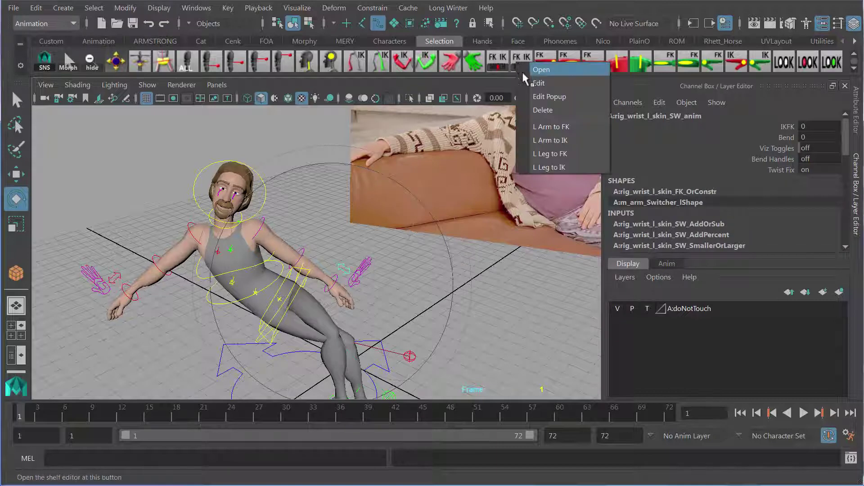
left_click(559, 139)
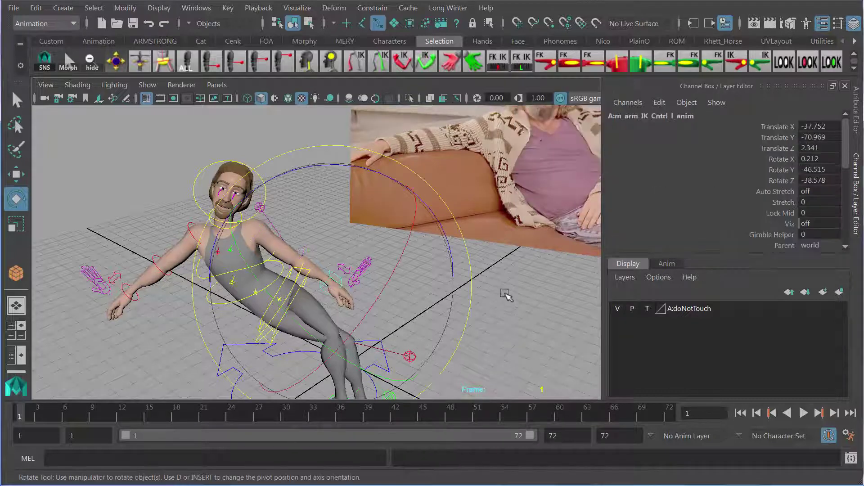
- Move the left hand IK control in toward the hip, to about X -71.3, Y -64.9, Z -15.1
left_click(355, 284)
left_click(332, 277)
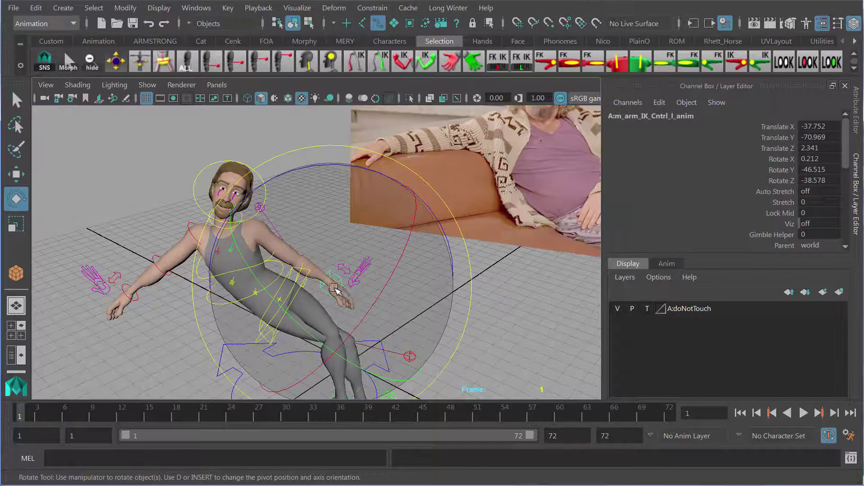
key("w")
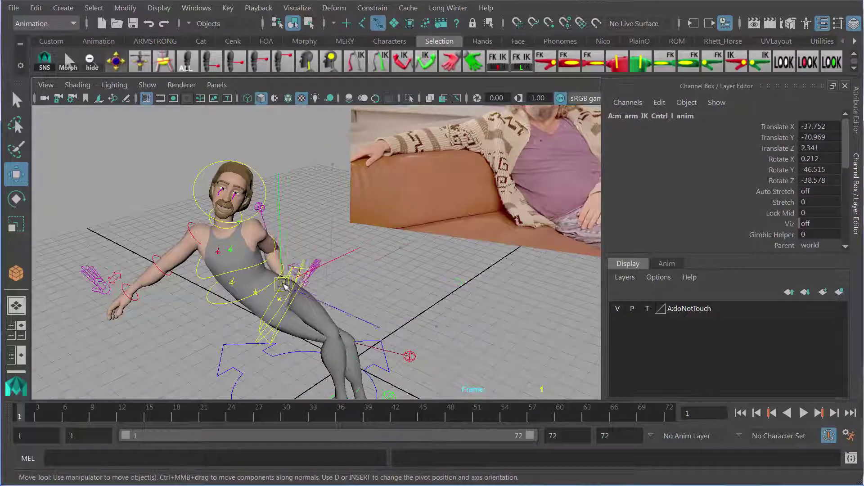
left_click_drag(283, 283, 284, 284)
left_click_drag(284, 284, 299, 267, "alt")
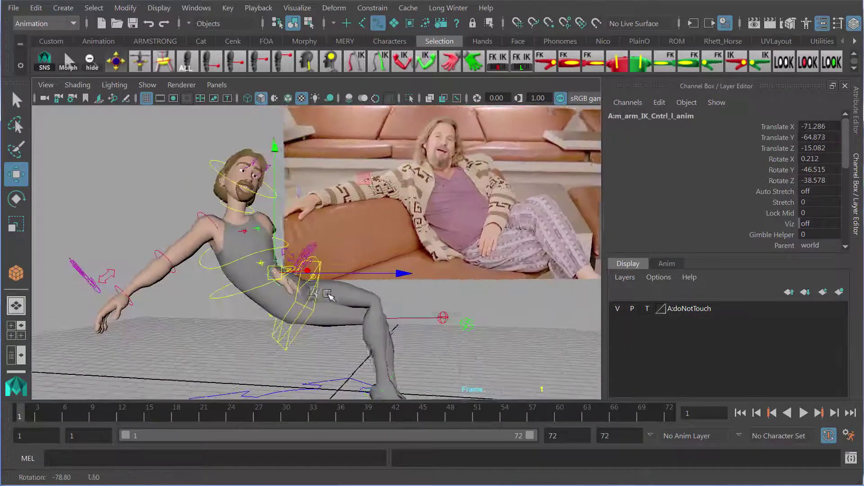
- Rotate the left hand IK control to about X 164.2, Y -34.4, Z 124 and shift the hand over the thigh
key("e")
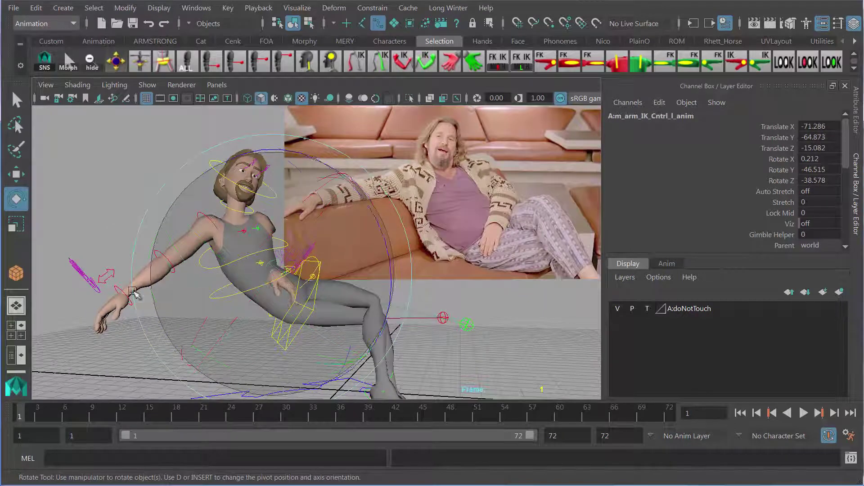
left_click_drag(166, 291, 279, 269)
key("w")
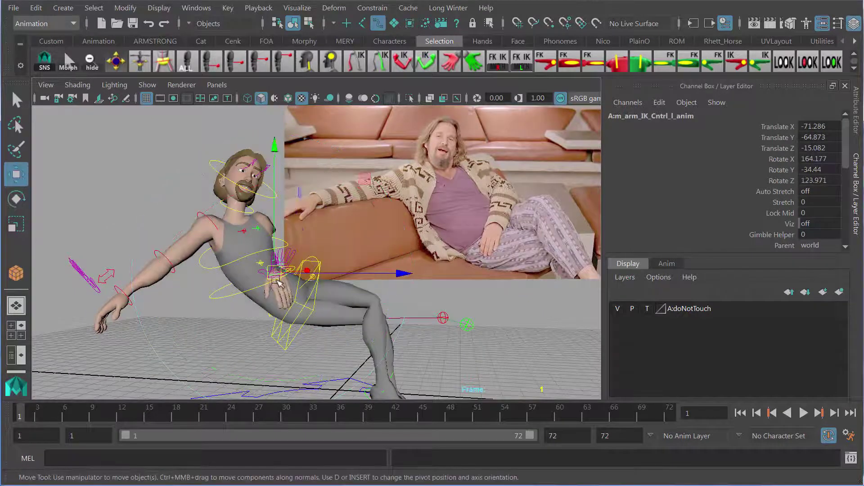
left_click_drag(312, 299, 312, 304)
left_click_drag(373, 289, 291, 298)
- Move the left arm's pole vector control to about X 0.6, Y -15, Z -23.2 to redirect the elbow
left_click(328, 216)
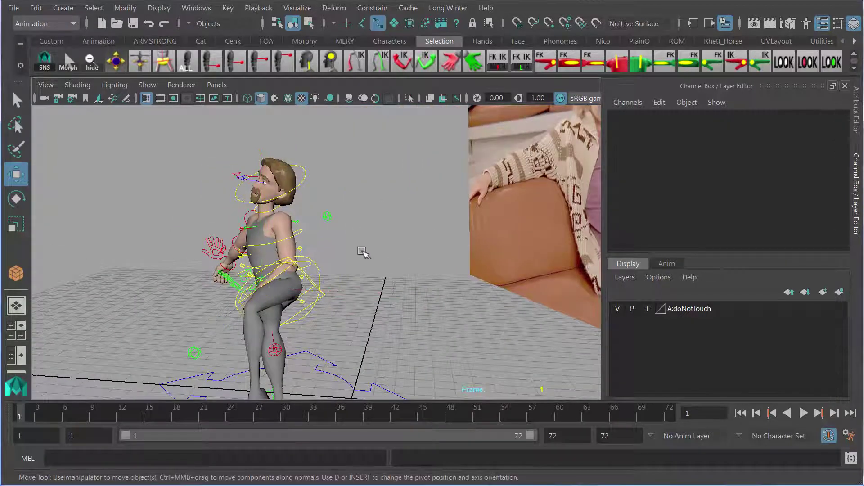
left_click_drag(361, 249, 366, 305)
left_click_drag(328, 179, 350, 228)
left_click_drag(292, 264, 294, 222)
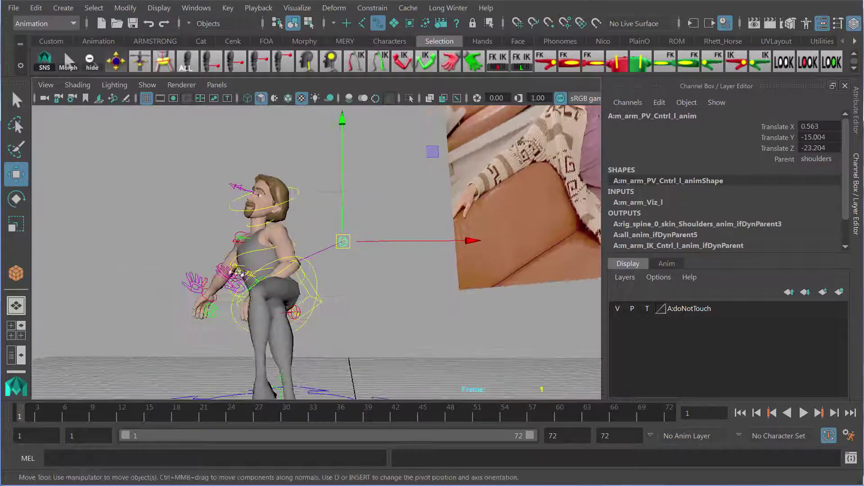
left_click_drag(238, 273, 380, 290)
left_click(502, 287)
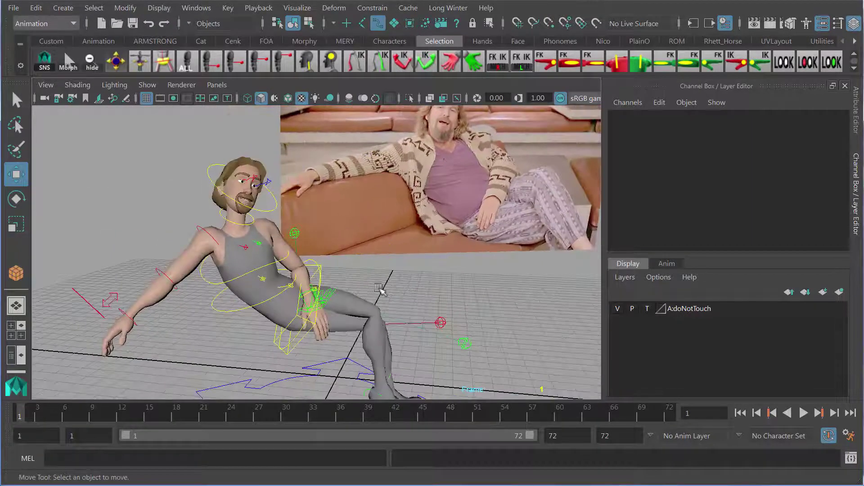
- Refine the left hand IK control to about translate -69.4, -72.1, -4.3 and rotate 180.5, -28.8, 117.8
left_click(302, 295)
left_click_drag(302, 295, 272, 265)
key("e")
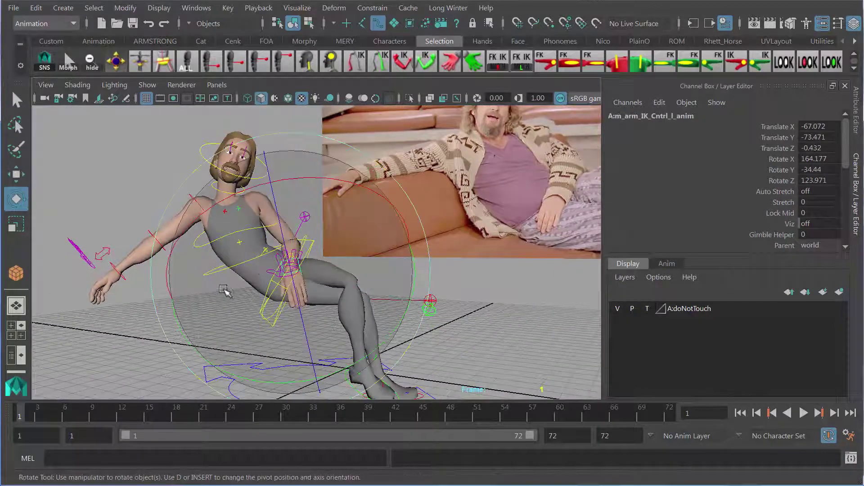
left_click_drag(224, 290, 342, 267)
key("w")
left_click(290, 269)
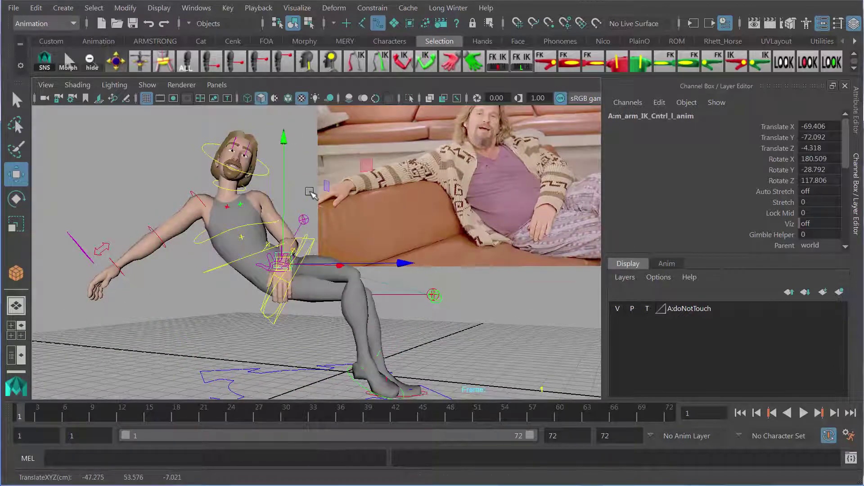
- Rotate the left clavicle control to about X 7, Y 2, Z -35.8
left_click(237, 206)
left_click(239, 205)
key("e")
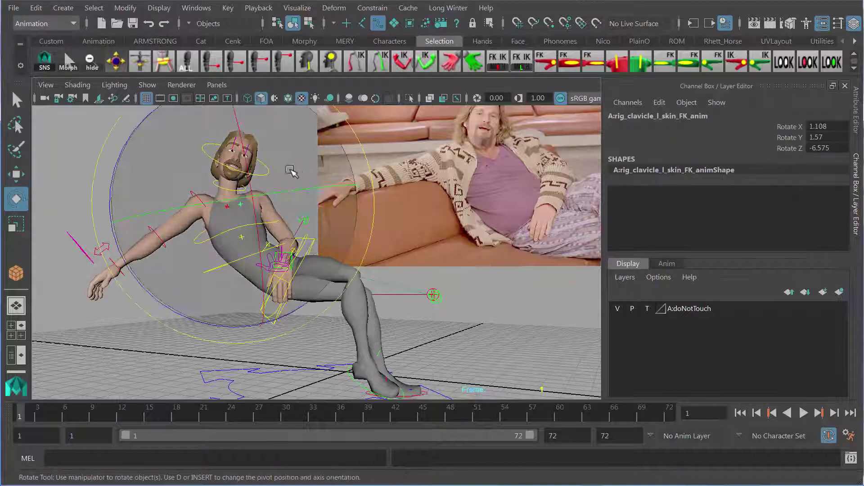
left_click_drag(362, 143, 369, 162)
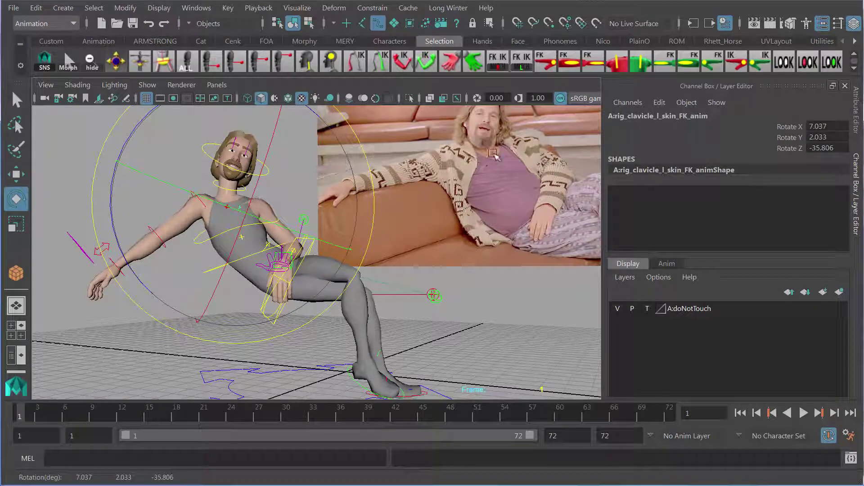
left_click_drag(494, 154, 391, 288, "alt")
left_click(460, 200)
- Swing the right arm outward with its shoulder FK control and bend the right elbow FK control to about Y -45.6
left_click_drag(393, 291, 421, 311, "alt")
left_click_drag(404, 263, 395, 256, "alt")
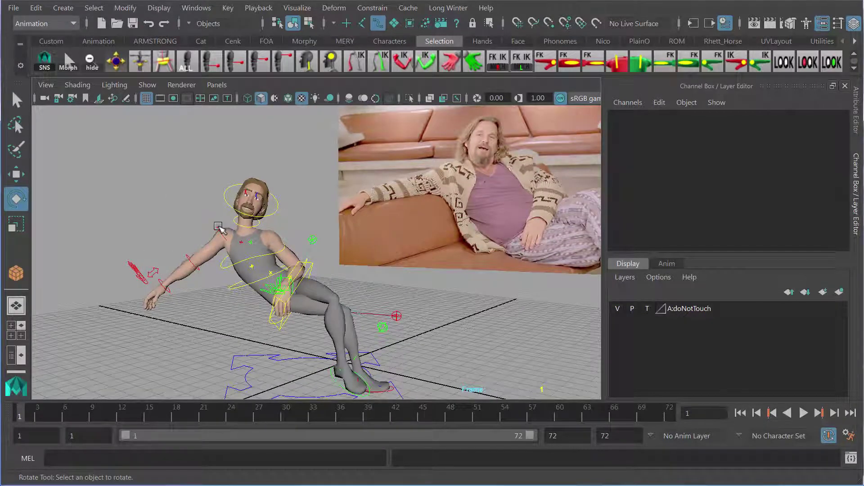
left_click(220, 229)
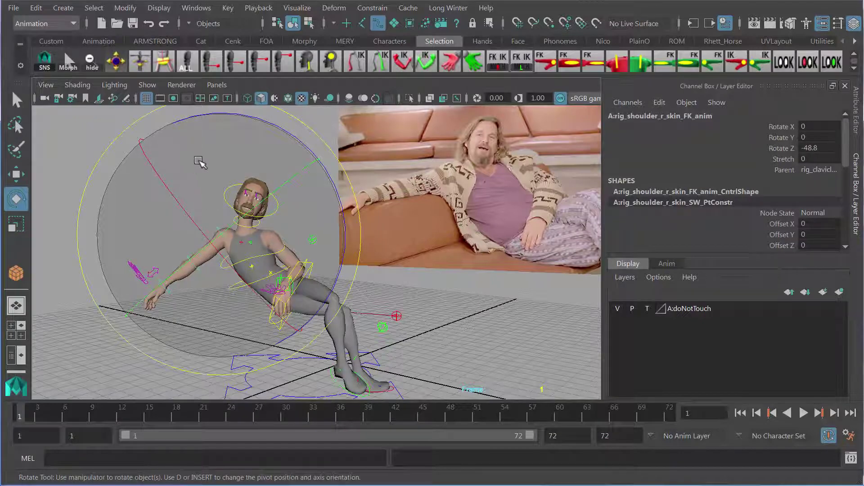
left_click_drag(268, 158, 247, 224)
left_click(438, 258)
left_click(271, 297)
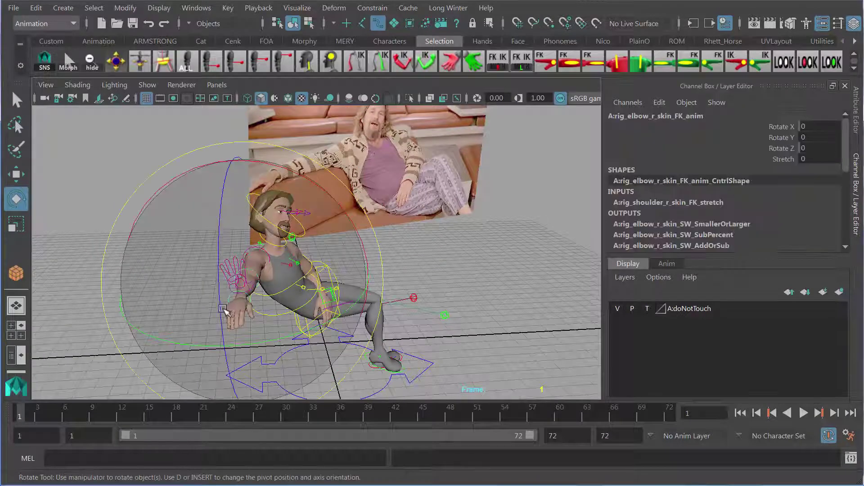
left_click_drag(274, 309, 281, 315)
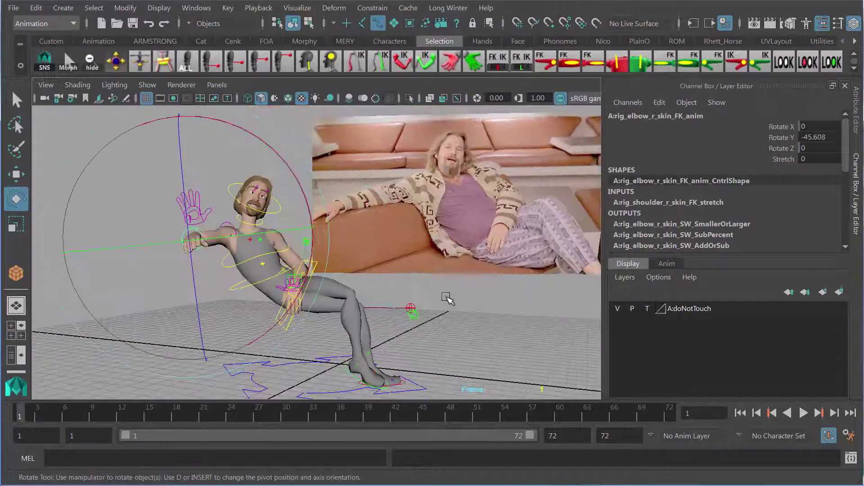
- Rotate the right wrist FK control to about X 11.1, Y 2.1, Z -22.3 so the hand hangs from the outstretched arm
left_click(446, 297)
left_click(201, 233)
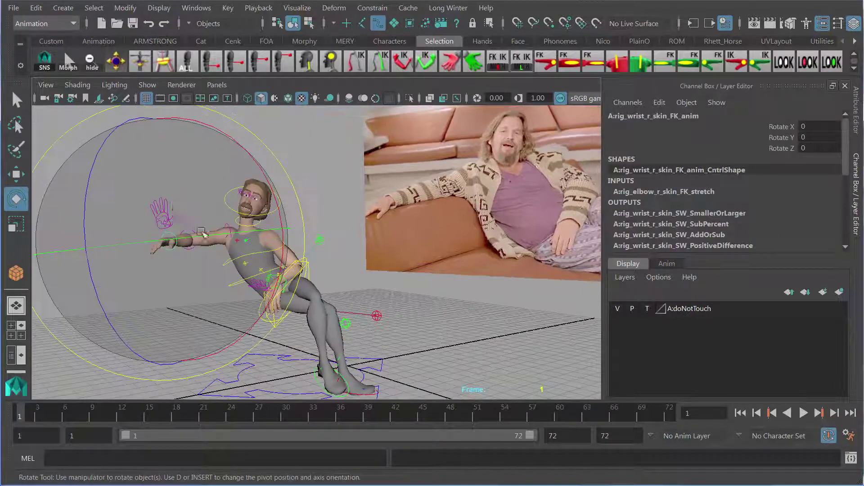
left_click_drag(167, 225, 164, 228)
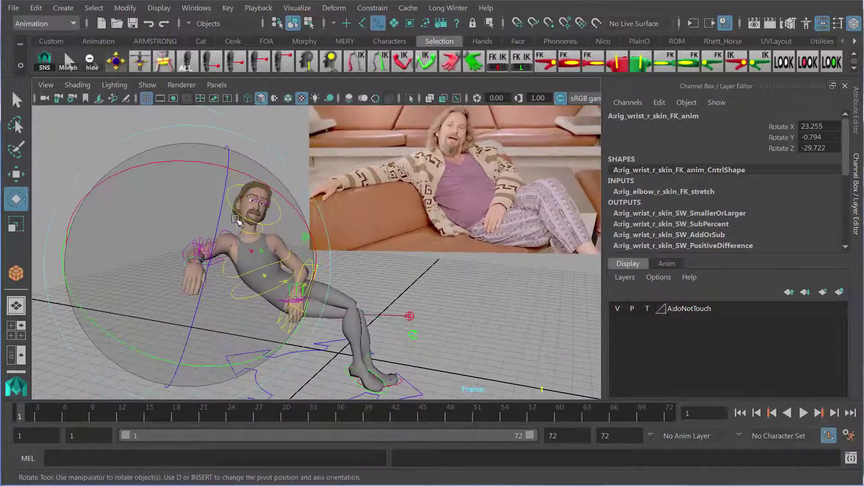
left_click_drag(238, 221, 255, 220)
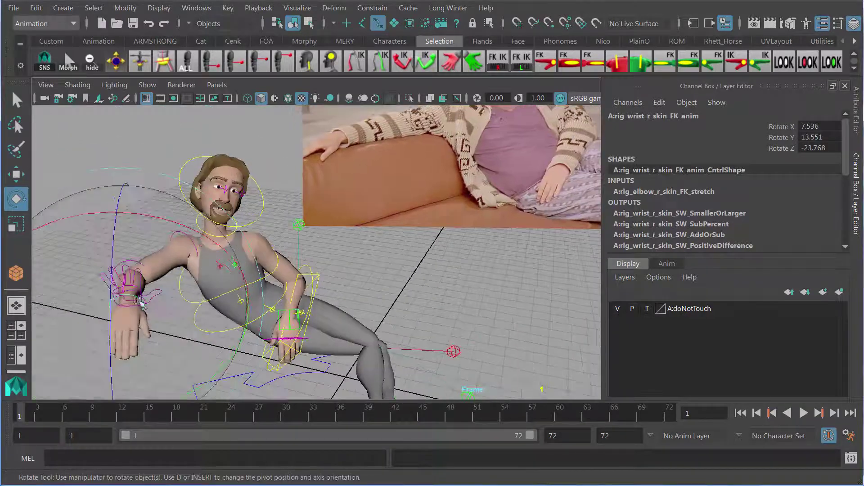
left_click_drag(196, 270, 203, 241)
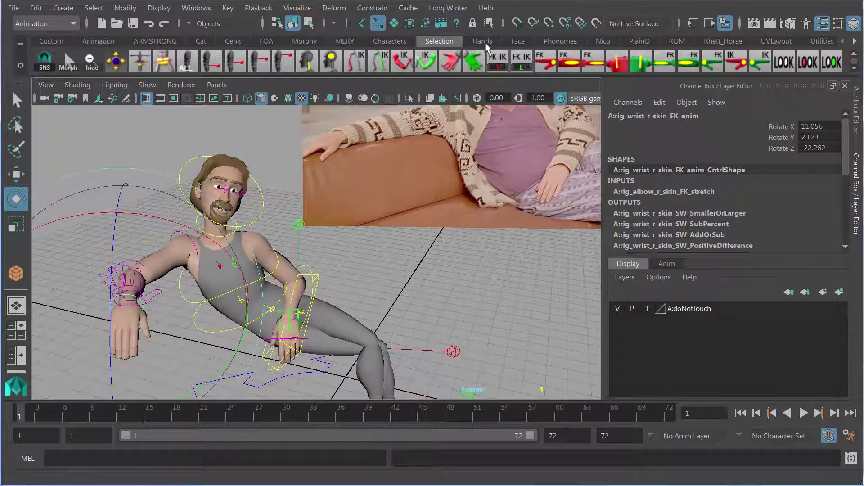
- Place the floating camera view beside the reference photo, clear the selection and switch the view from silhouette to textured shading
left_click(486, 44)
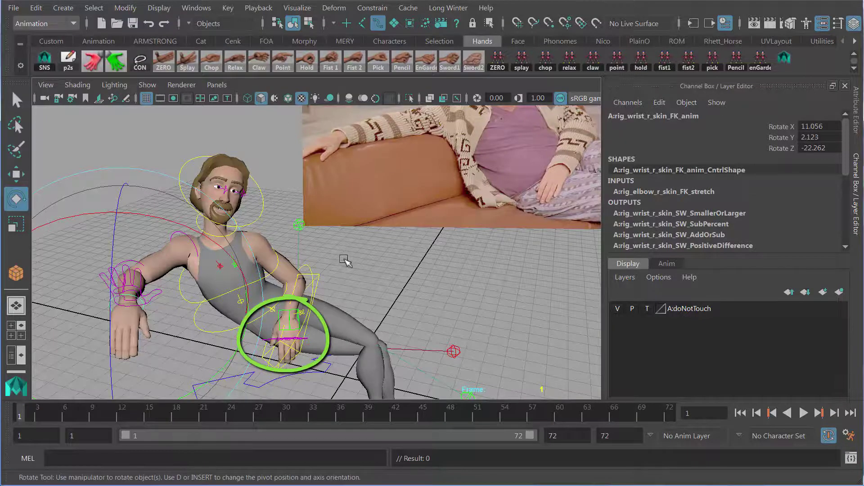
mouse_move(346, 261)
left_mouse_down()
mouse_move(291, 255)
mouse_move(320, 258)
mouse_move(318, 245)
left_mouse_up()
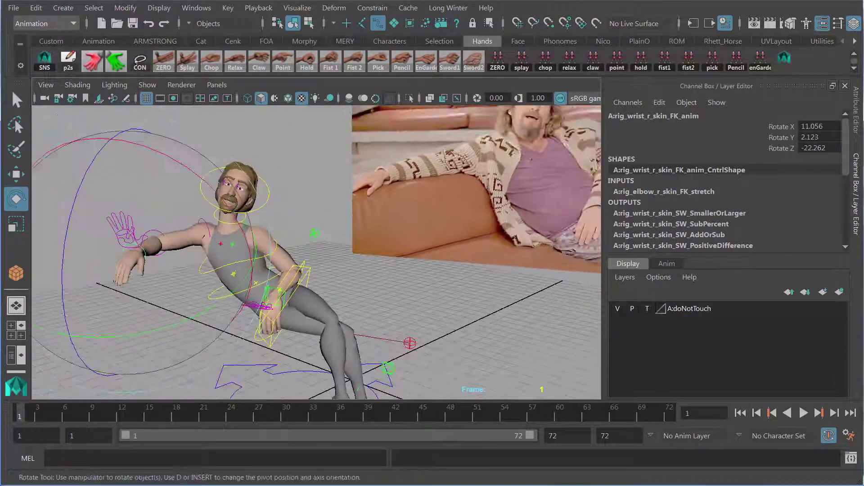
left_click_drag(1, 180, 343, 70)
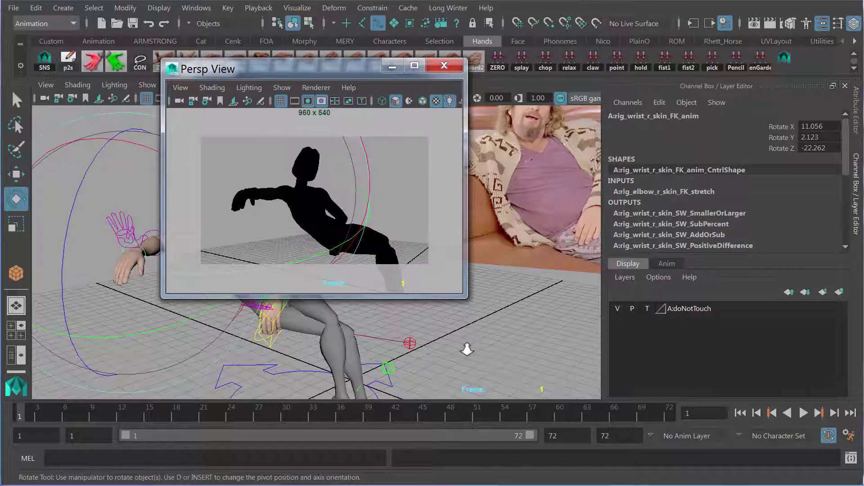
left_click_drag(321, 74, 191, 75)
left_click_drag(458, 277, 469, 311)
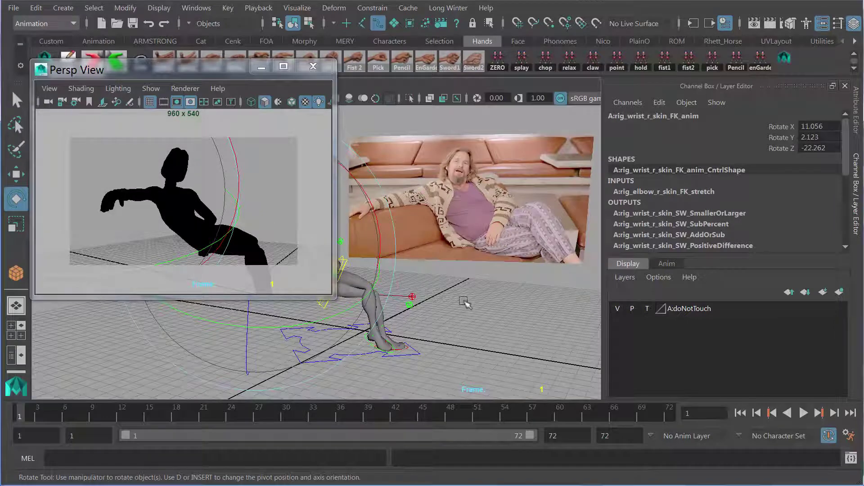
left_click(279, 193)
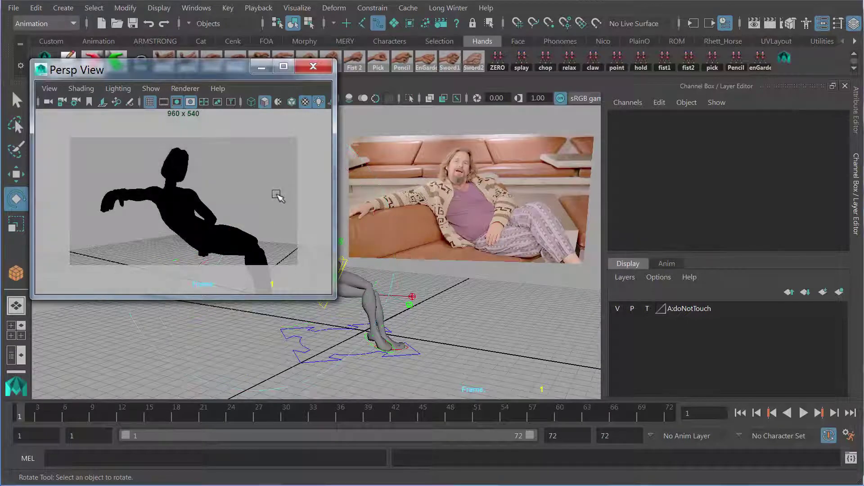
key("6")
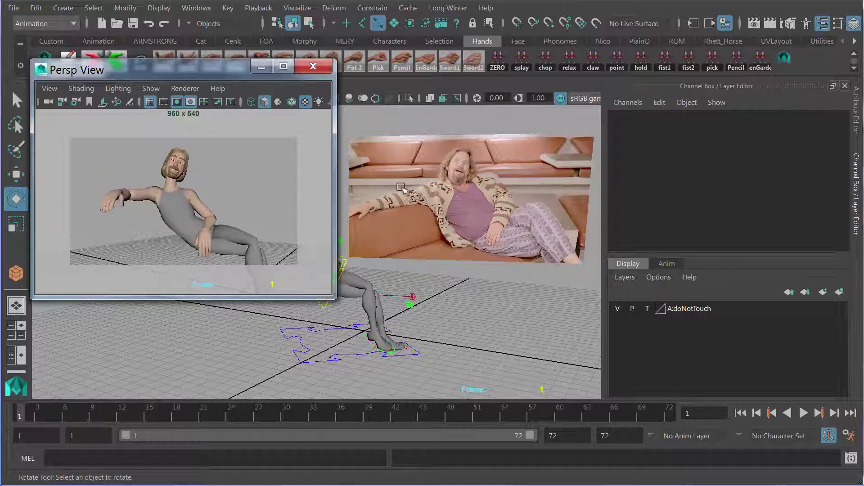
- Rotate the neck IK control to about X -4.9, Y 0.3, Z -18.7, judging the tilt in the floating camera view
left_click_drag(135, 70, 188, 125)
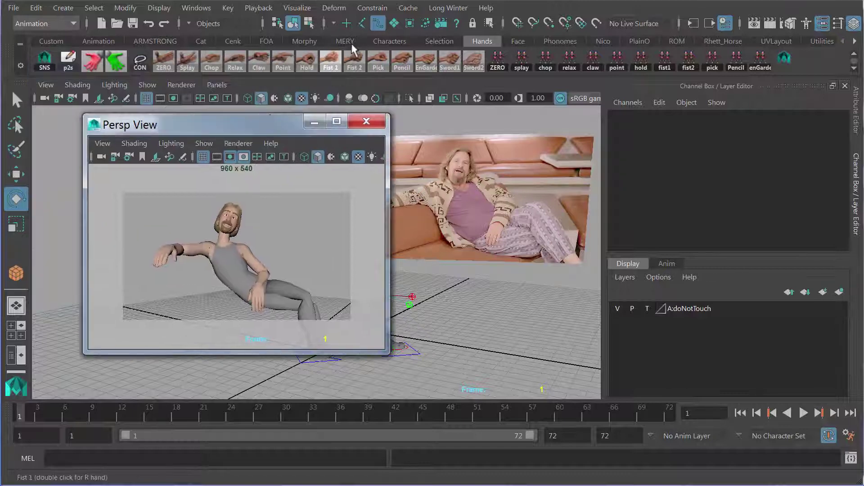
left_click(438, 41)
left_click(327, 63)
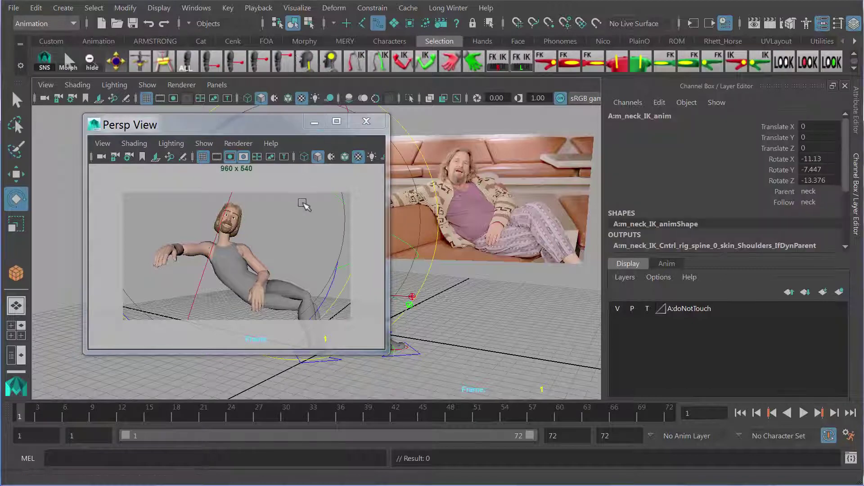
left_click_drag(406, 194, 385, 210)
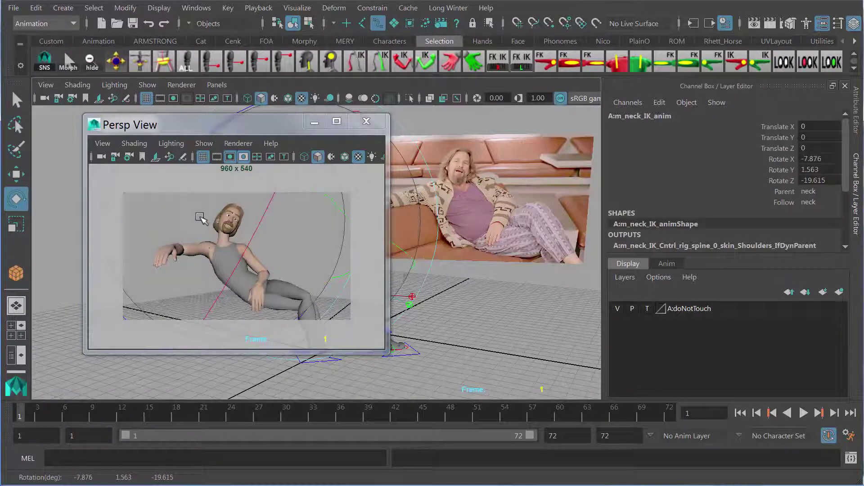
left_click(199, 223)
left_click_drag(199, 227, 337, 133)
left_click(314, 121)
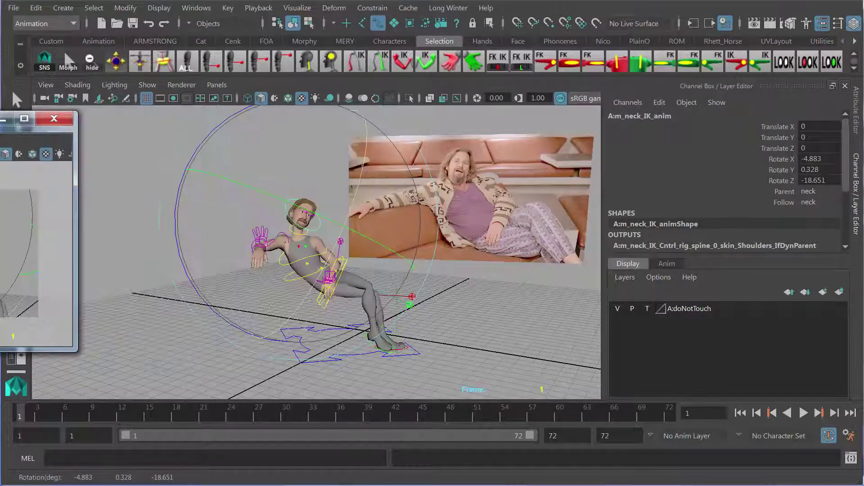
- Rotate both eye direction controls together to about X 10.1, Y -12.9, judging the gaze in an enlarged floating camera view
scroll(163, 198, "up", 5)
left_click_drag(496, 216, 328, 286)
left_click(145, 169)
left_click_drag(310, 228, 401, 246)
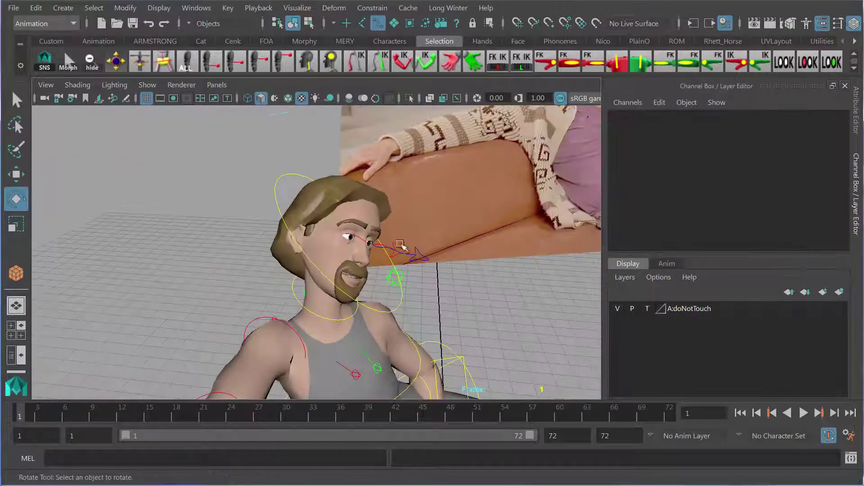
left_click(400, 251)
key("q")
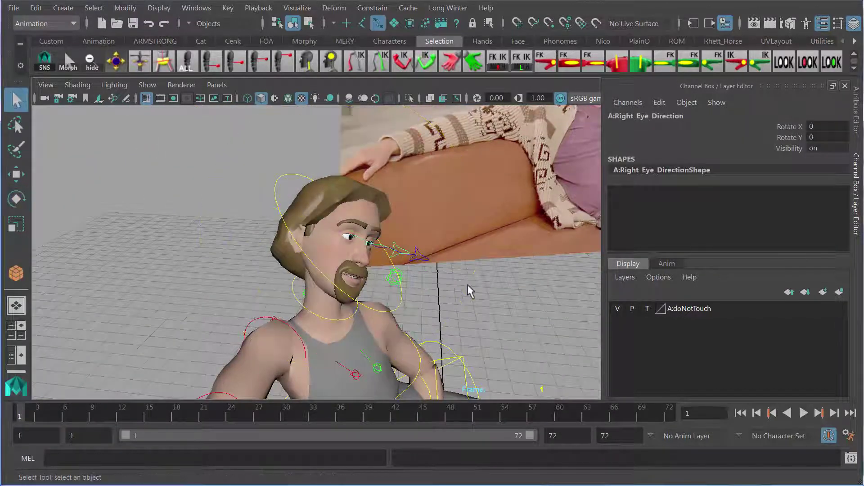
left_click(402, 246, "shift")
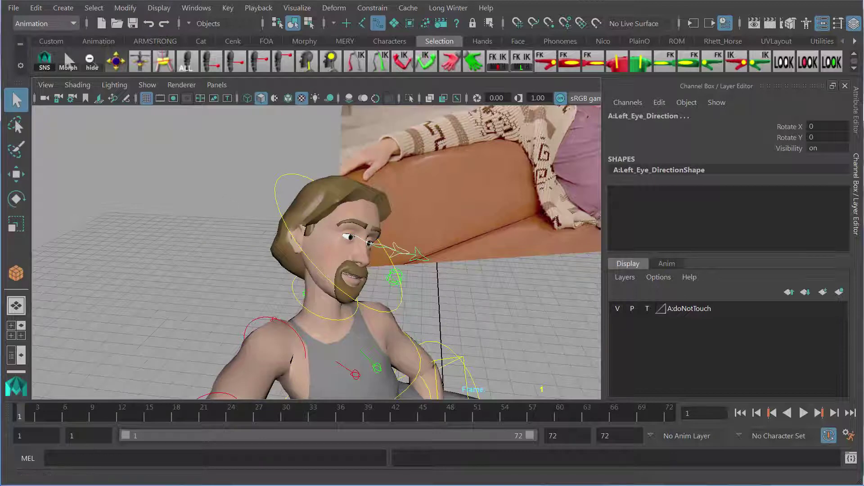
left_click_drag(0, 180, 272, 85)
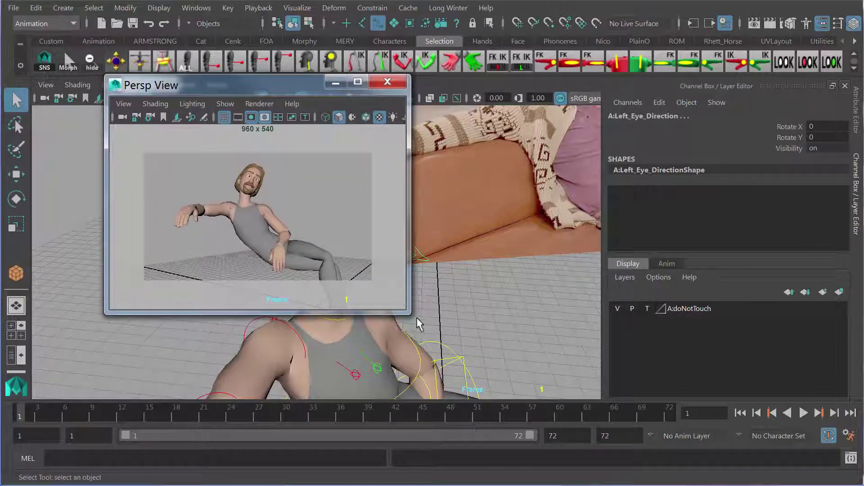
left_click_drag(408, 312, 655, 399)
key("e")
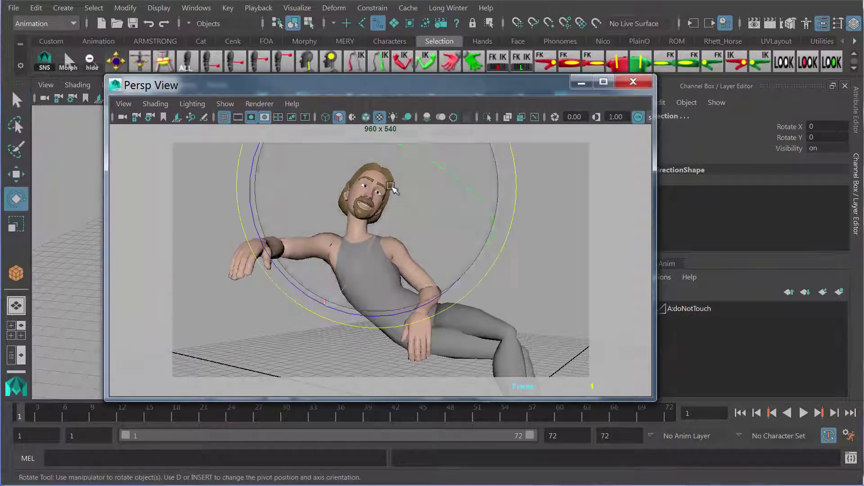
left_click_drag(360, 175, 329, 182)
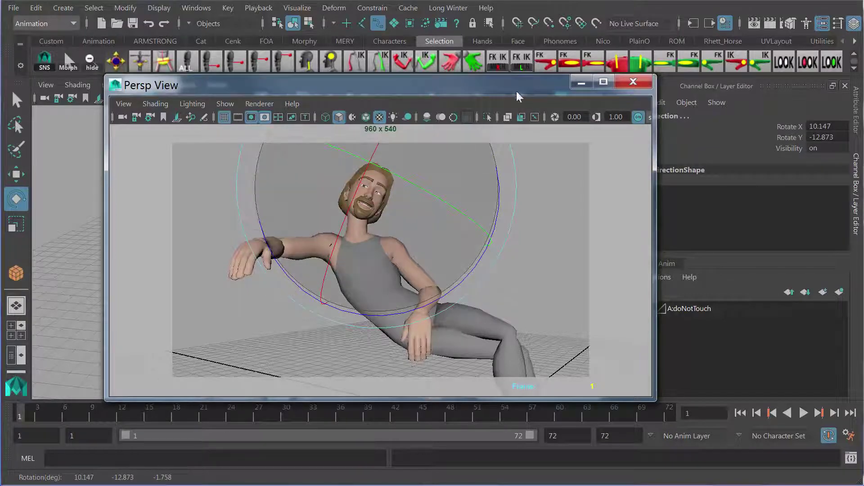
left_click_drag(513, 90, 0, 83)
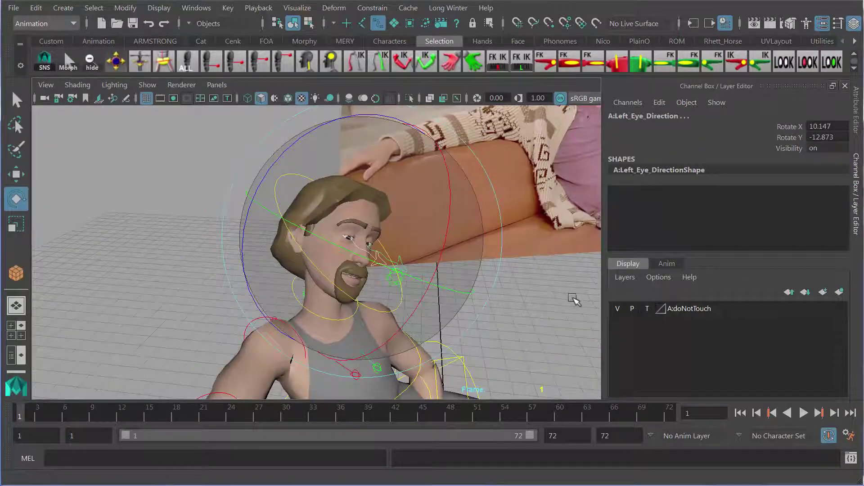
- Rotate the right shoulder FK control to about X 6.8, Y -29.4, Z -28.2 with the floating camera view alongside for comparison
left_click_drag(560, 292, 383, 270)
left_click_drag(494, 287, 376, 332)
left_click(343, 341)
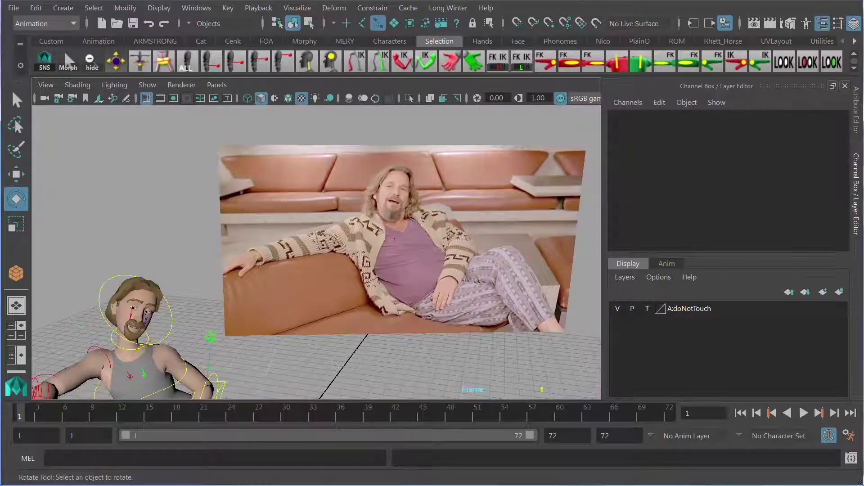
left_click_drag(0, 95, 644, 73)
left_click_drag(195, 212, 61, 238)
left_click(124, 255)
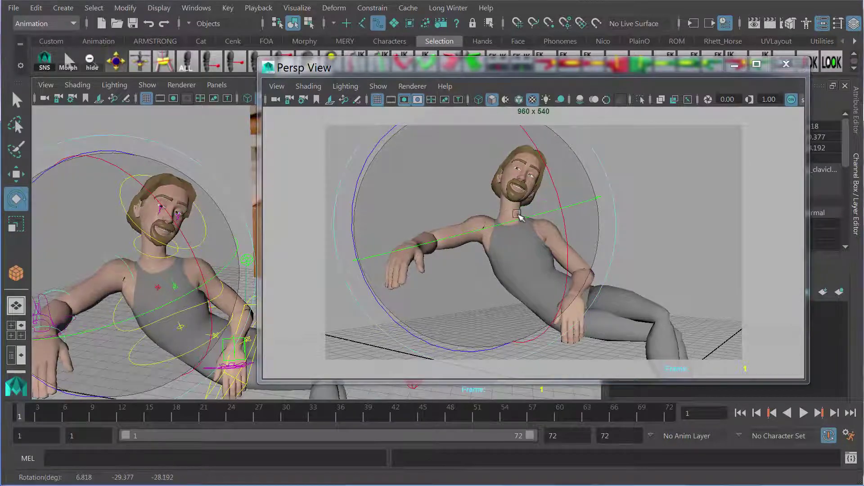
left_click(190, 155)
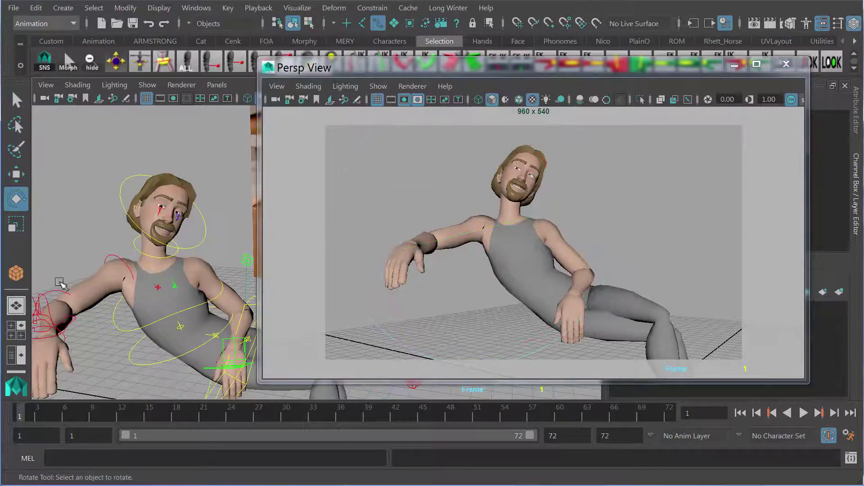
- Turn the right forearm and hand slightly, and rotate the right shoulder FK control to about X -5.2, Y -20.4, Z -18
left_click(59, 292)
left_click_drag(71, 284, 78, 284)
left_click(115, 138)
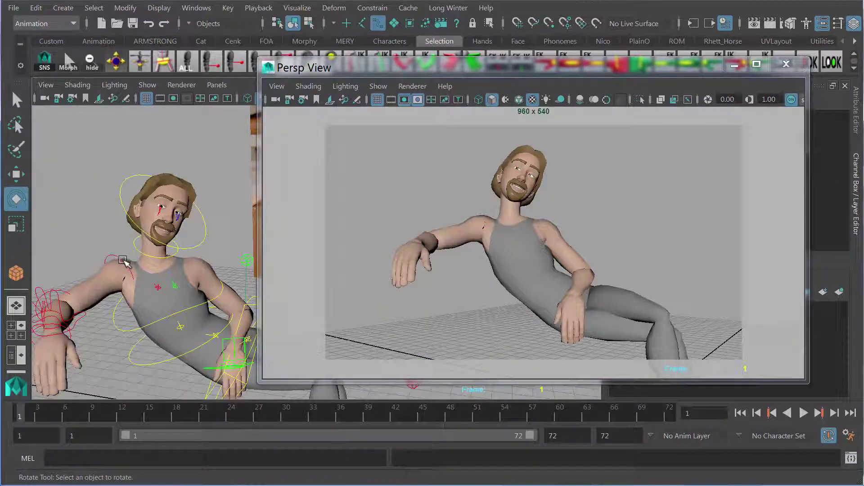
left_click(123, 261)
left_click_drag(89, 255, 90, 227)
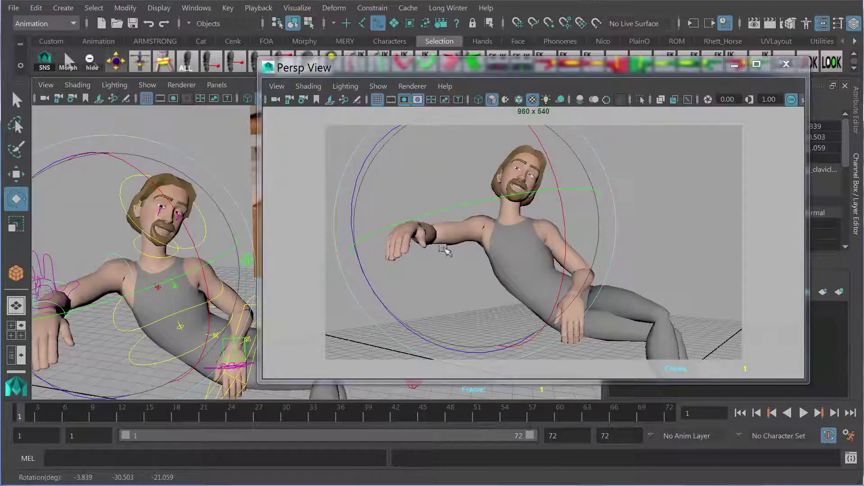
mouse_move(445, 251)
left_mouse_down()
mouse_move(455, 251)
mouse_move(446, 255)
left_mouse_up()
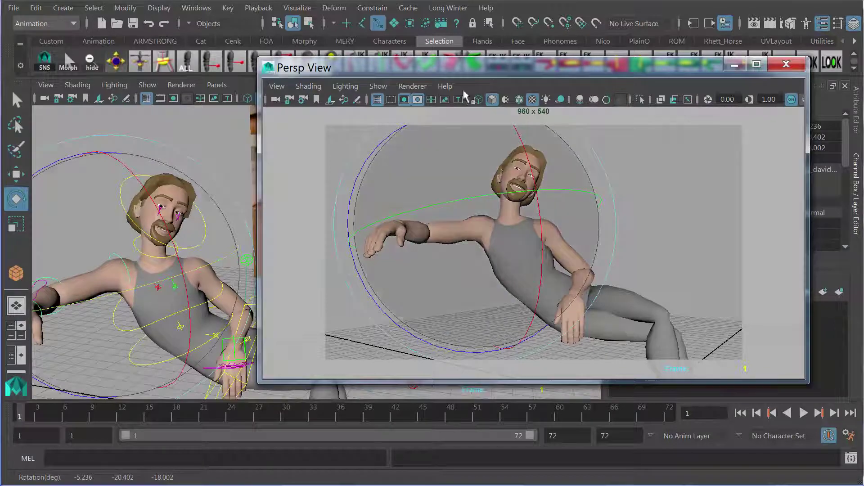
- Move the floating camera view out of the way and make the main viewport look through SHOT_CAM
left_click_drag(398, 72, 0, 85)
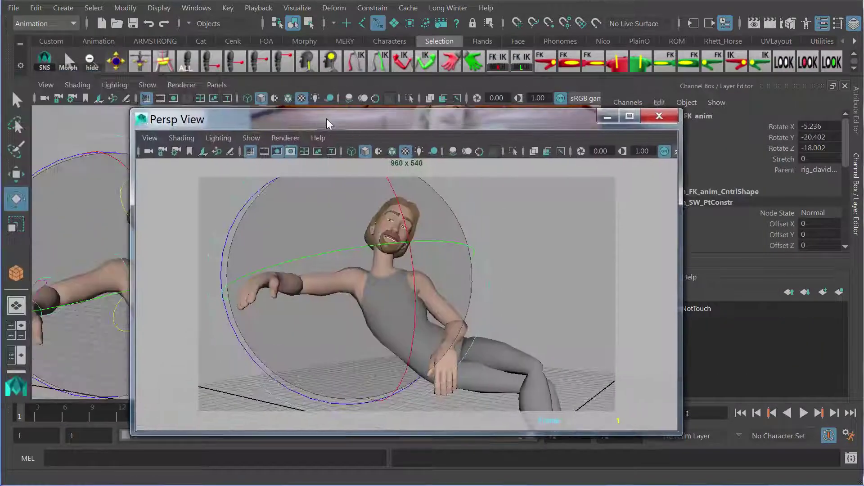
left_click_drag(332, 121, 312, 111)
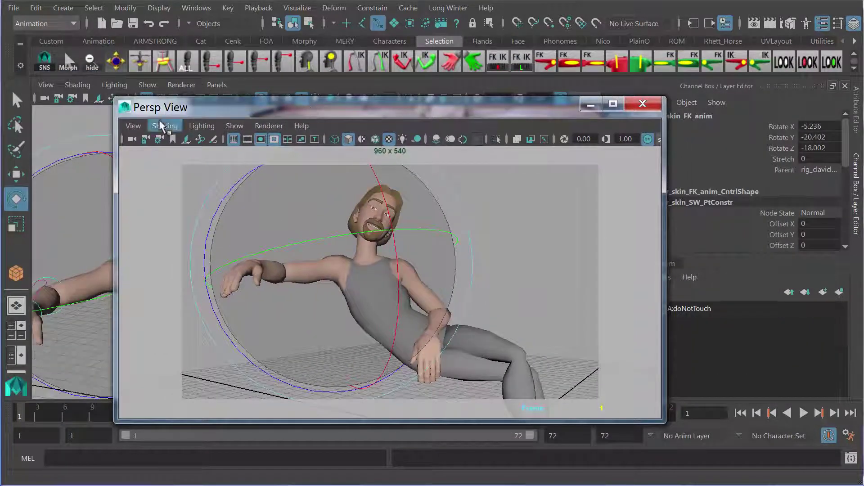
left_click(234, 126)
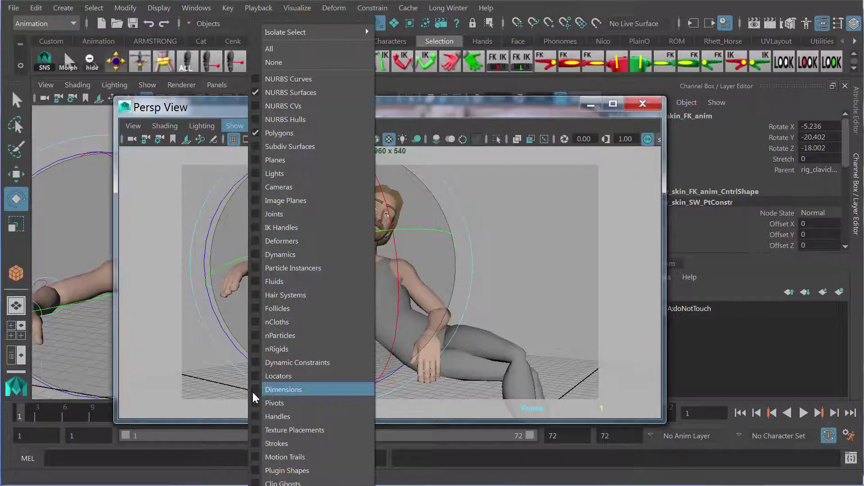
left_click(224, 106)
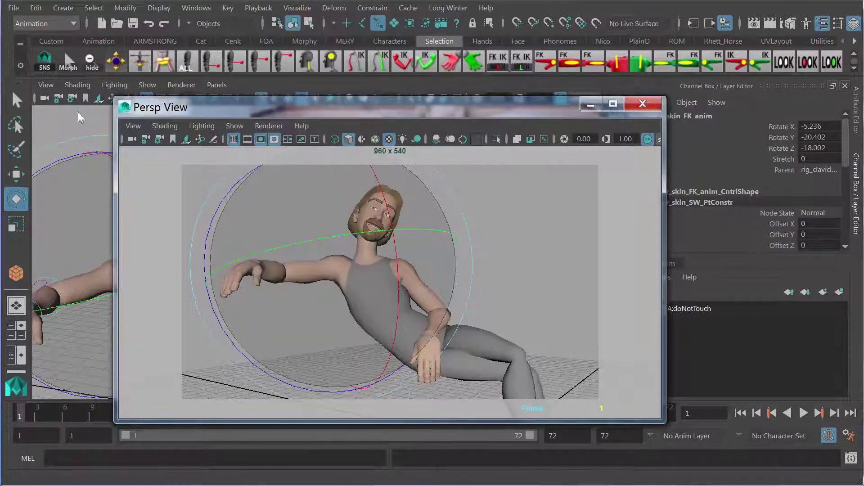
left_click(27, 95)
left_click(219, 88)
mouse_move(276, 97)
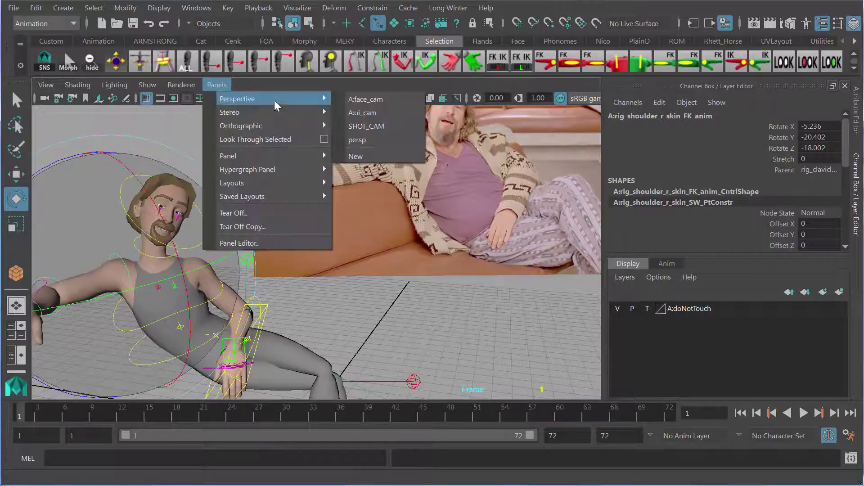
left_click(363, 126)
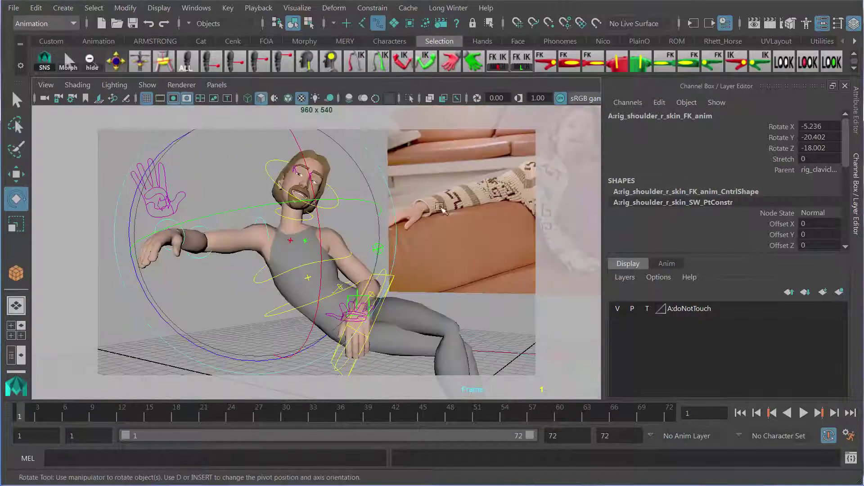
- Move the reference image plane sideways within the SHOT_CAM frame so the photo sits behind the character, and deselect it
left_click(478, 280)
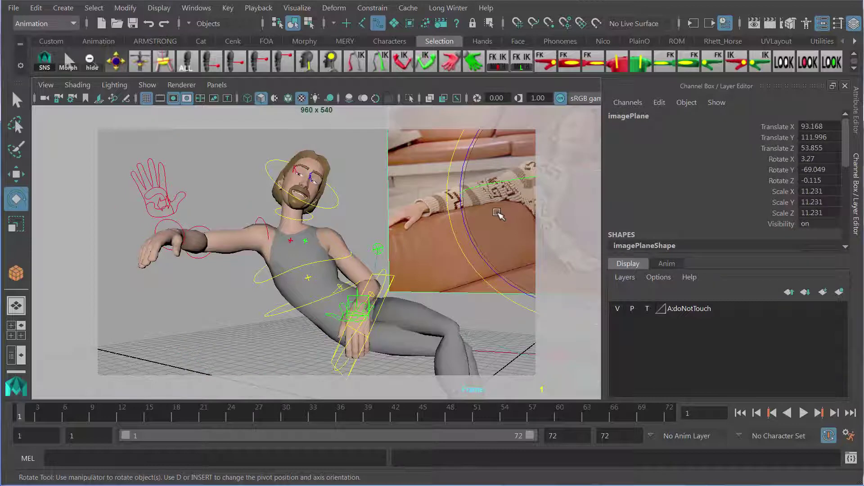
key("w")
left_click_drag(584, 190, 357, 150)
key("e")
left_click(199, 151)
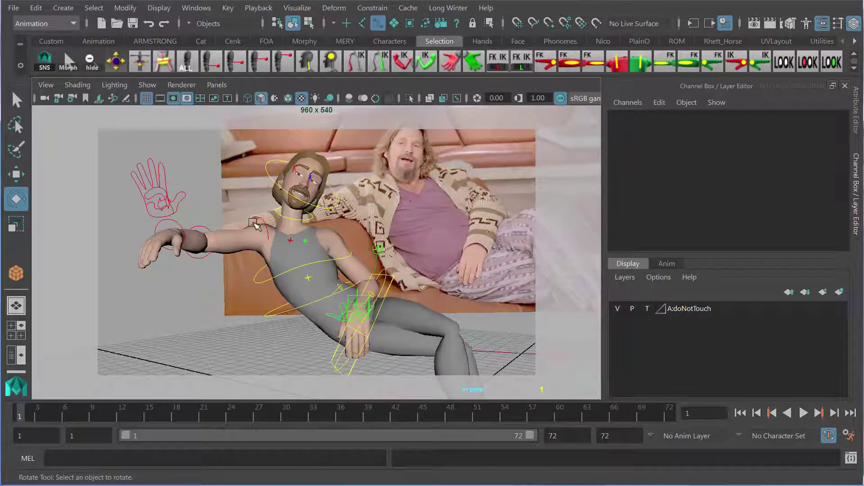
- Rotate the right shoulder FK control to about X 6.4, Y -15, Z -21.9 and deselect it
left_click(260, 221)
left_click_drag(226, 204, 282, 238)
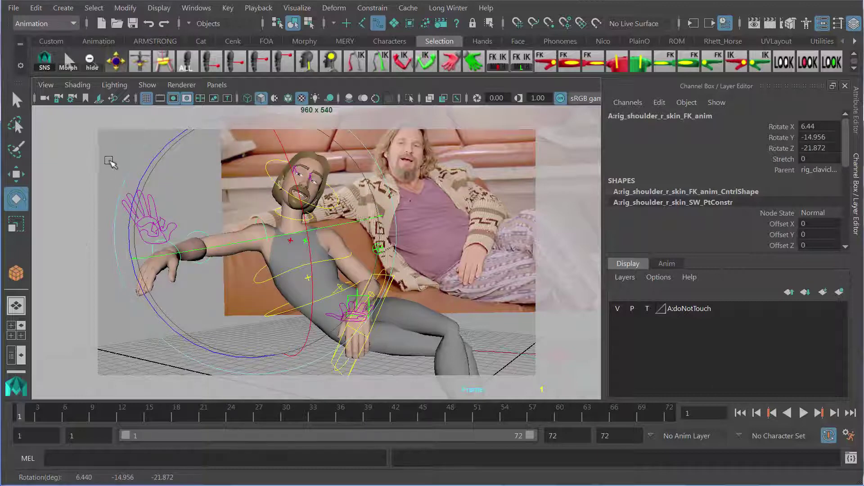
left_click(113, 160)
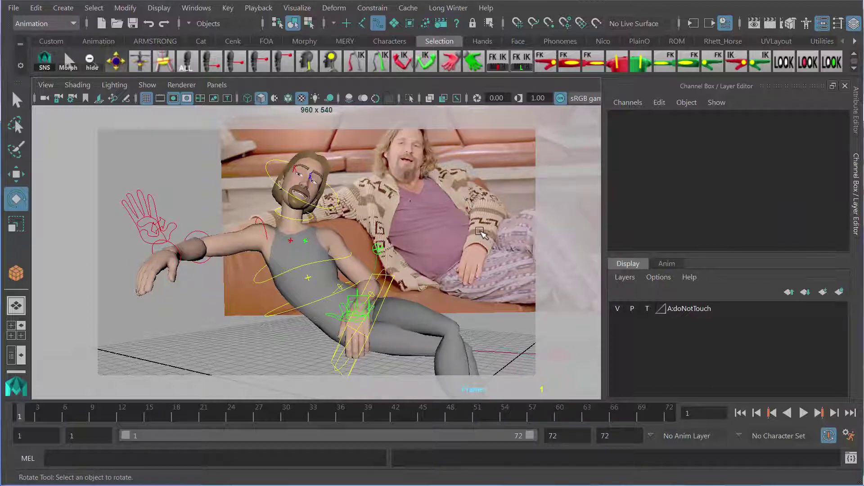
- Move the reference image plane to about X 35.3, Y 81.2, Z -25.9 and rotate it to about X 3.2, Y -55.3, Z -0.6
left_click(368, 170)
key("w")
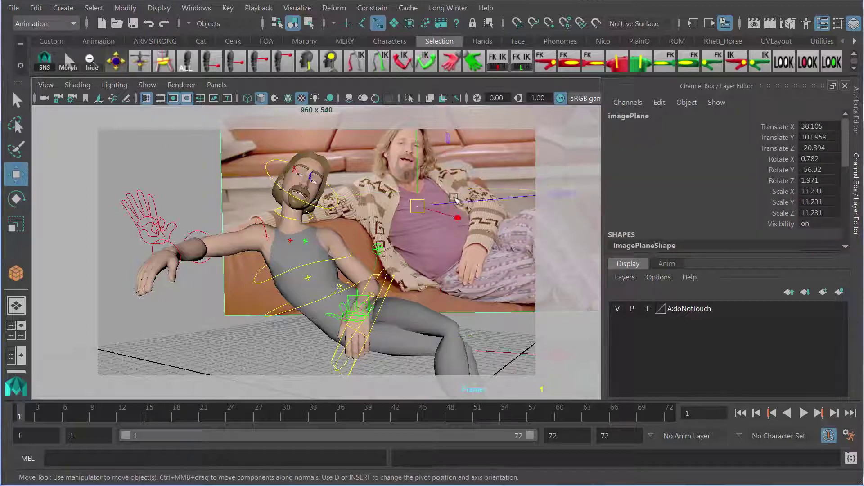
left_click_drag(419, 205, 320, 239)
key("e")
left_click_drag(394, 165, 421, 170)
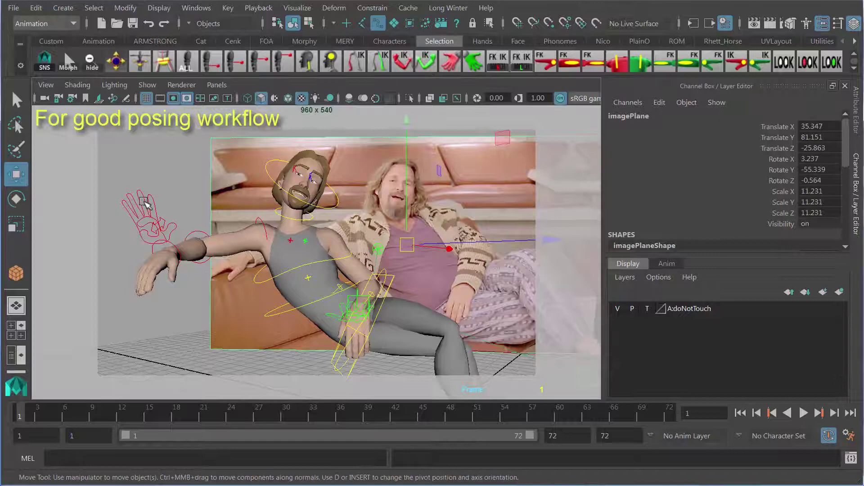
left_click(191, 166)
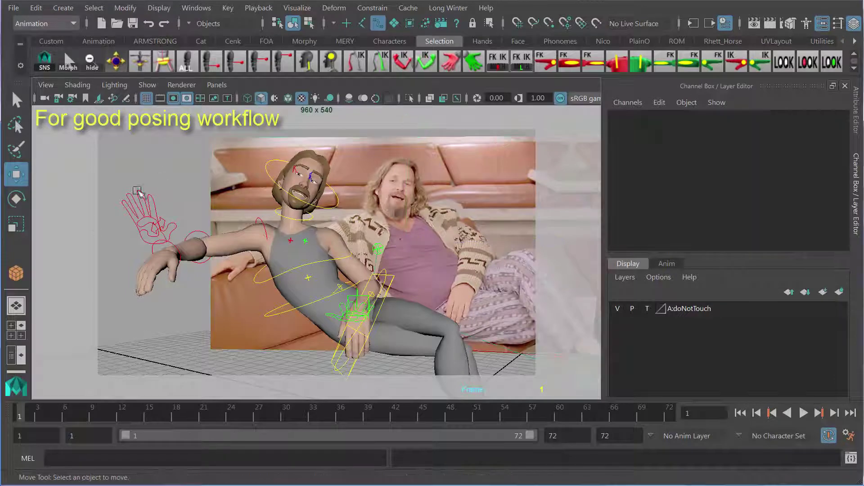
- Switch the main viewport from SHOT_CAM to the persp camera
left_click(217, 86)
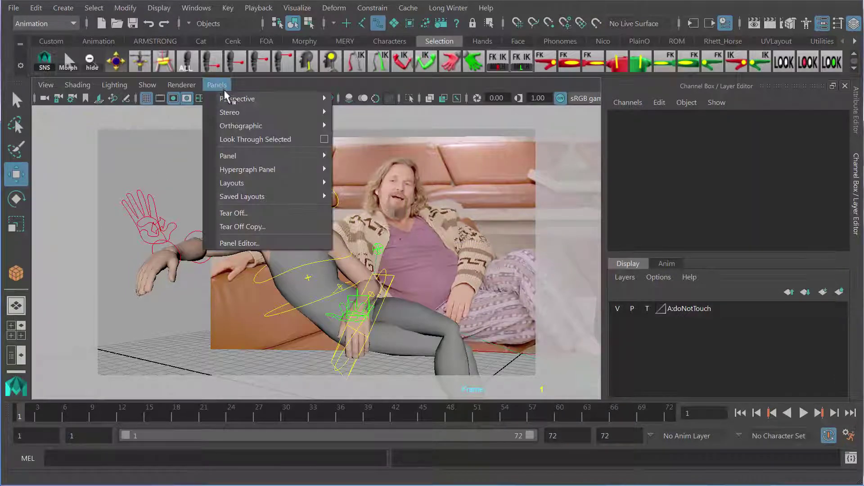
mouse_move(282, 98)
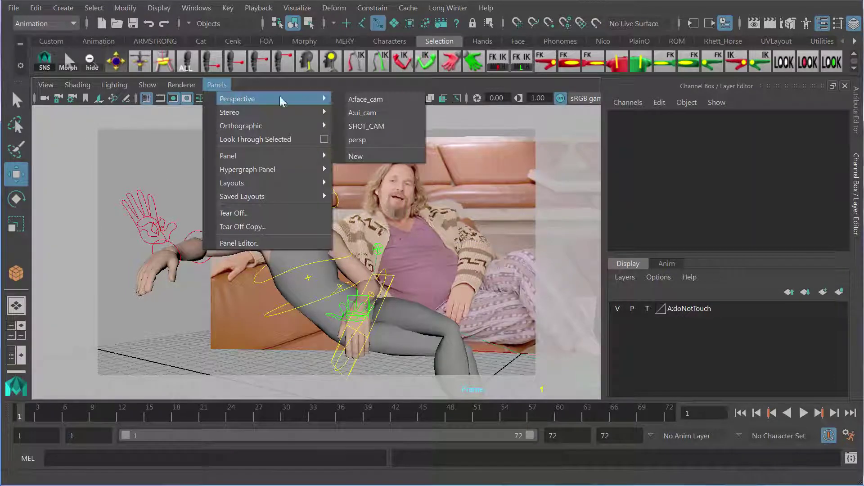
left_click(364, 126)
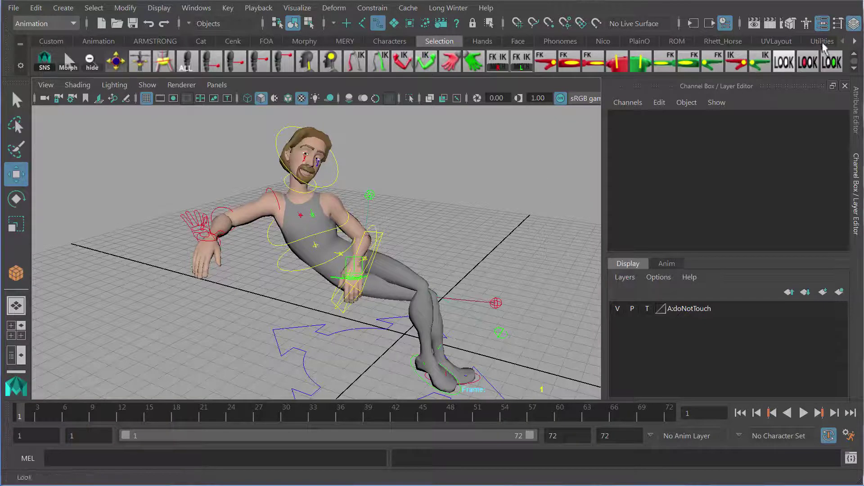
- Key all the character's blocking controls on frame 1 and display image planes in the perspective viewport
left_click(854, 67)
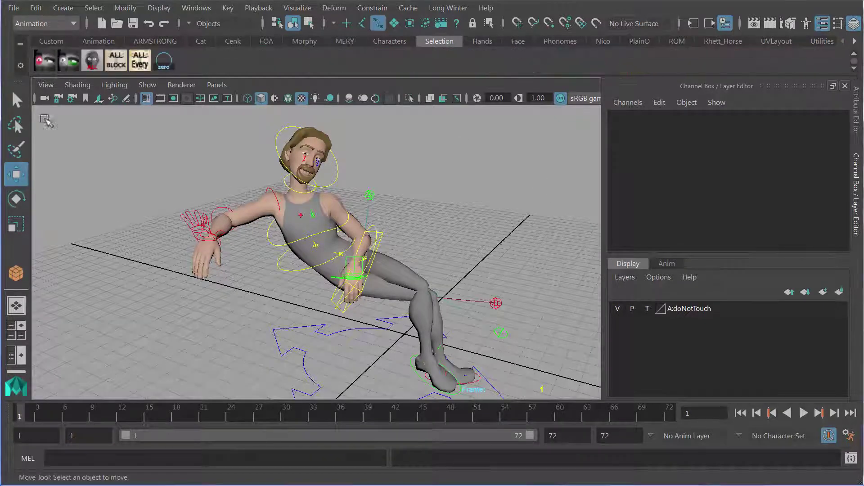
left_click(117, 60)
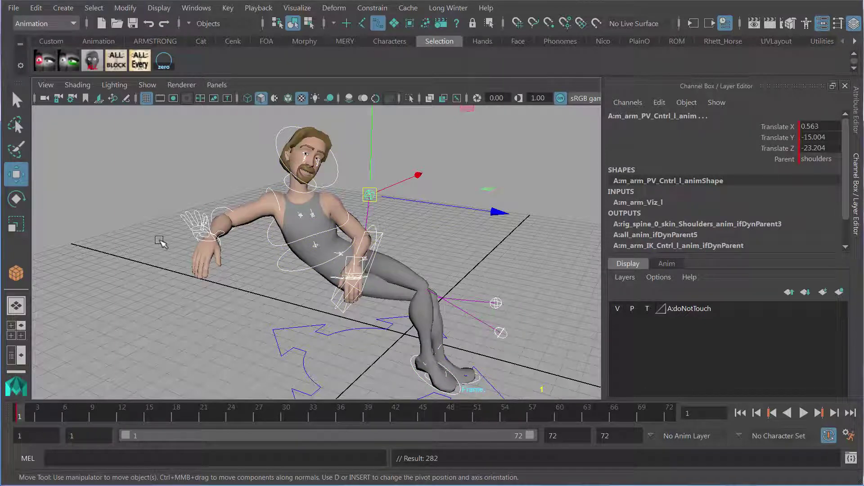
left_click(147, 85)
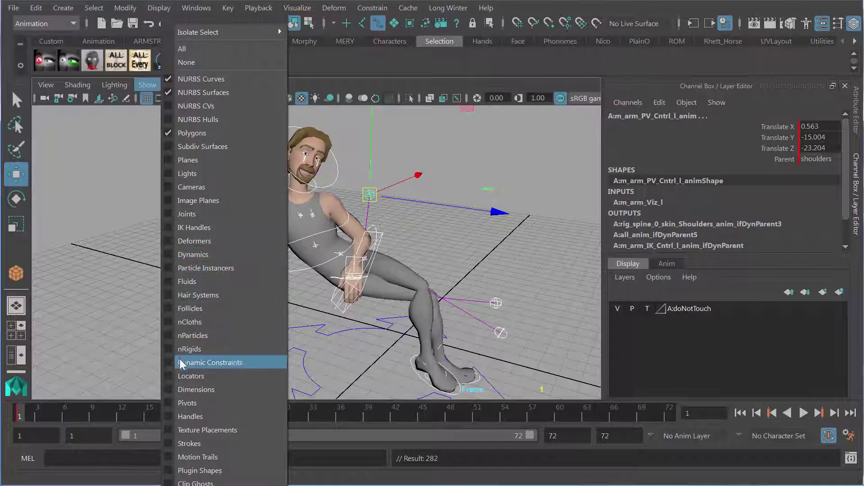
left_click(170, 200)
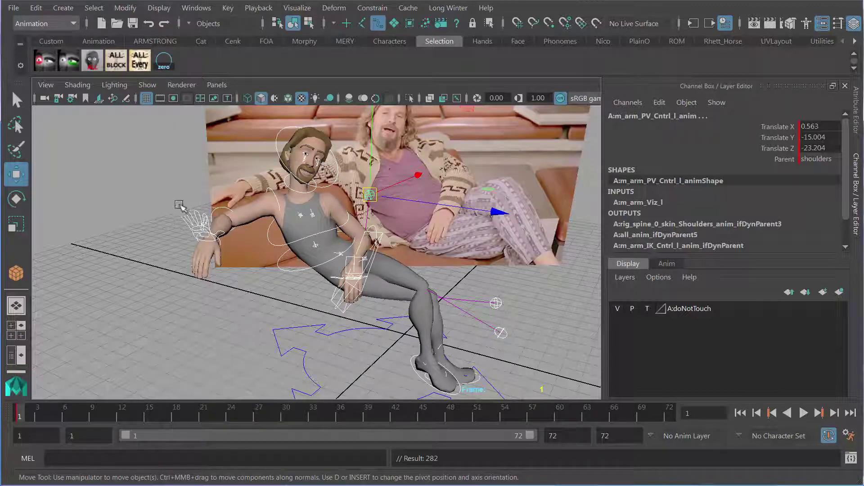
left_click(151, 178)
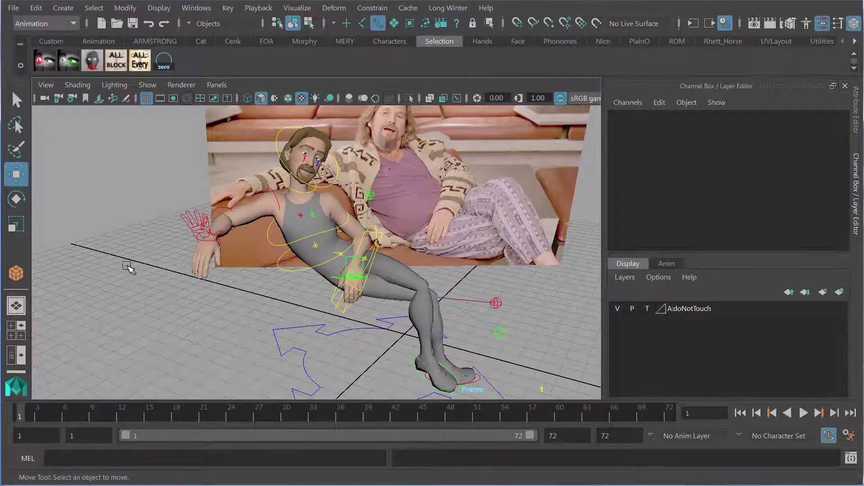
- Select all the blocking controls, copy the pose to frame 2 by keying them there, and deselect
left_click(114, 64)
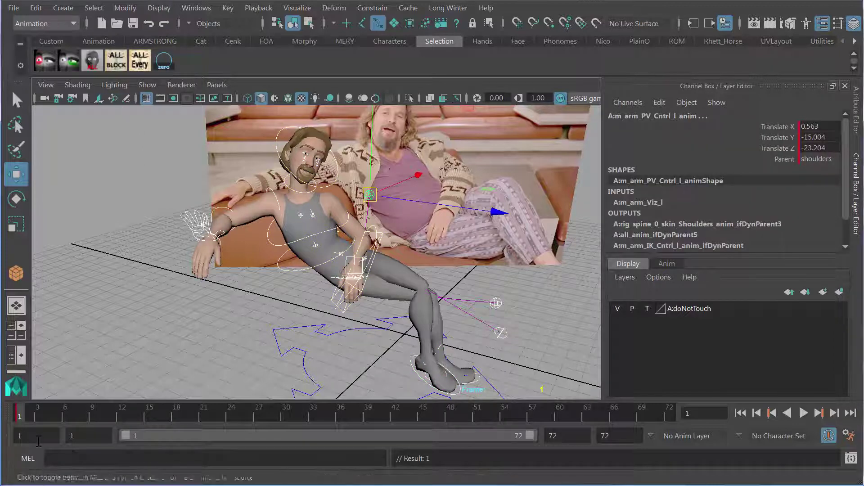
left_click(28, 411)
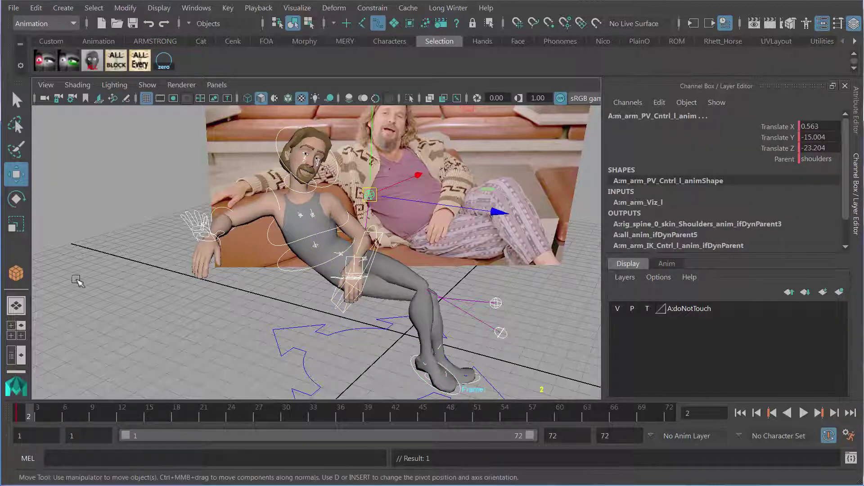
key("s")
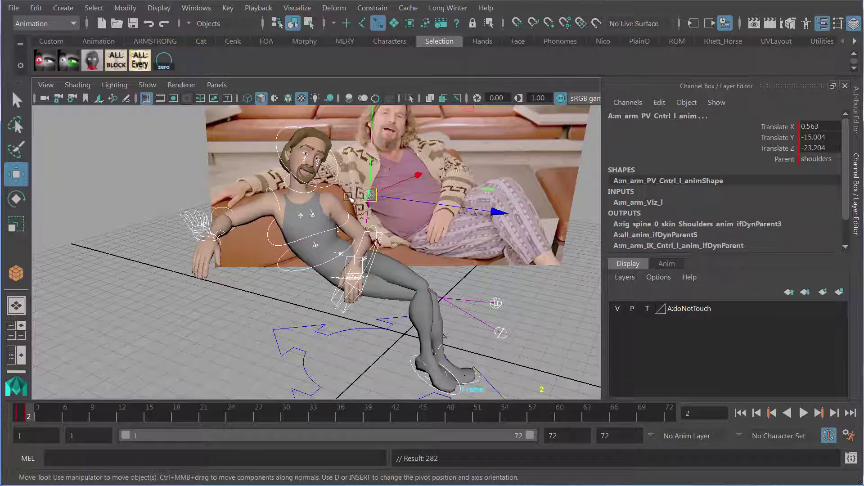
left_click_drag(0, 113, 351, 73)
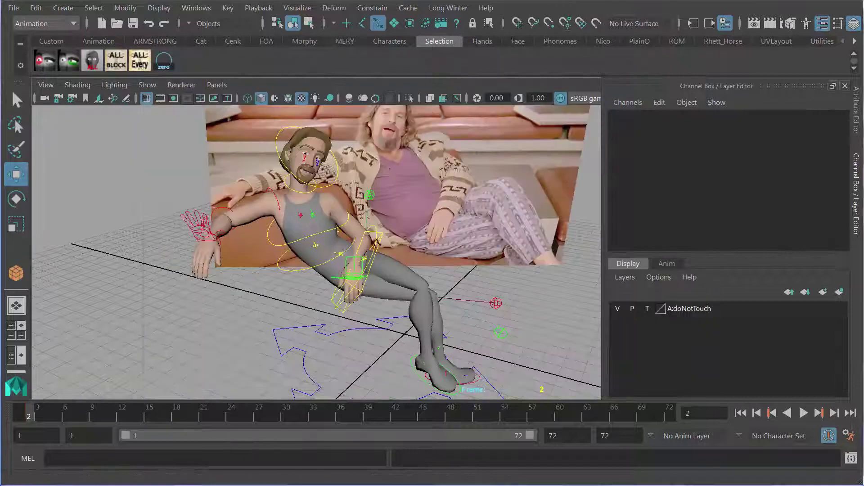
- Position the backrest cube behind the seat block at X -55.671, Y 45.01, Z -50.533 with Rotate X 75, checking it from several angles
left_click_drag(270, 337, 276, 315)
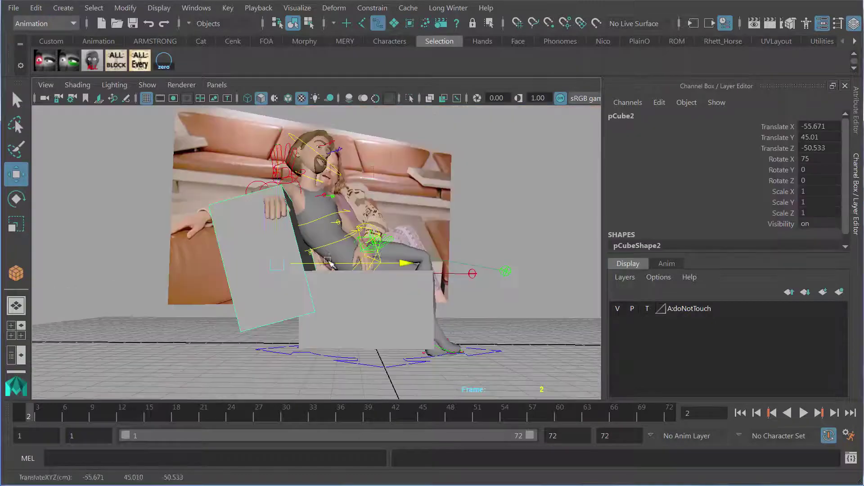
left_click_drag(328, 264, 289, 264)
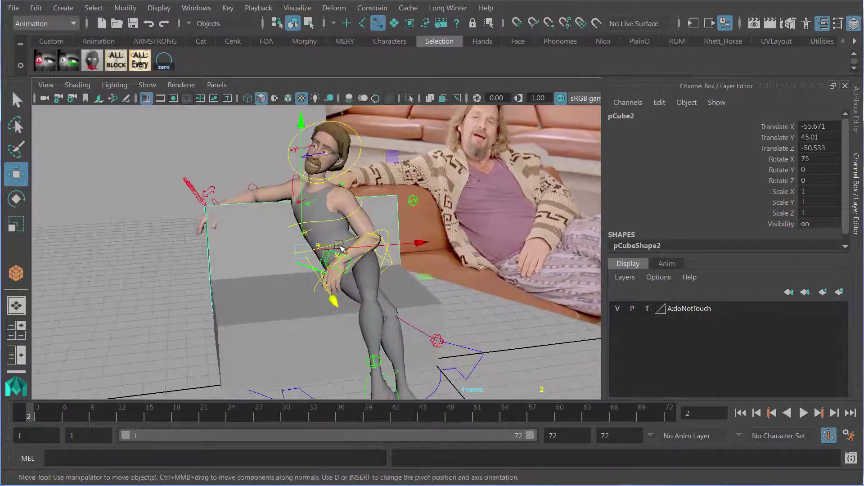
left_click_drag(348, 249, 431, 235)
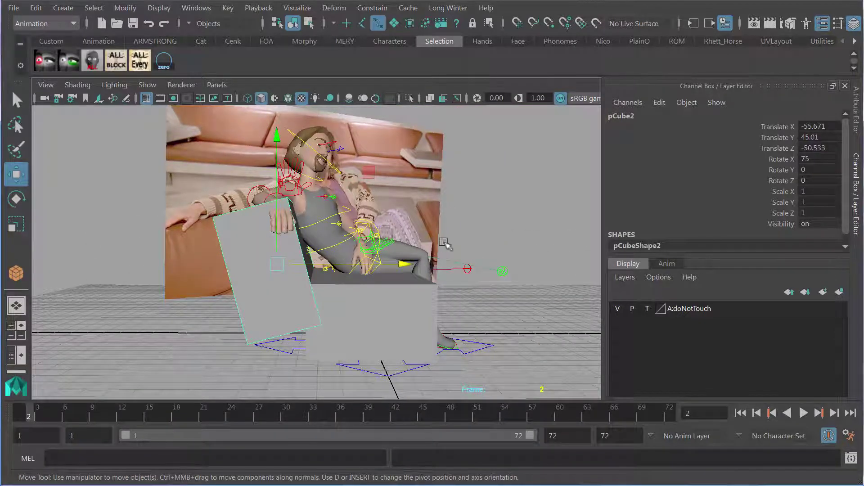
left_click(482, 242)
- Key all the blocking controls on frame 2 again and clear the selection
left_click_drag(482, 242, 398, 247)
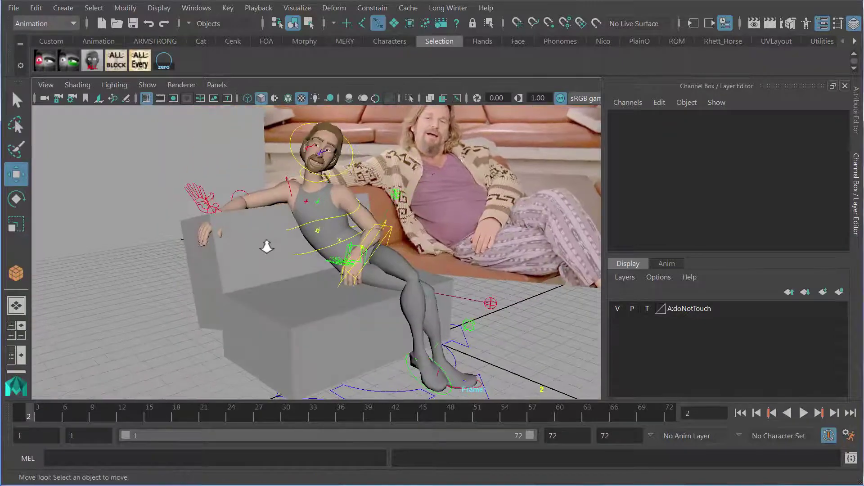
scroll(267, 246, "up", 3)
left_click_drag(269, 247, 251, 273)
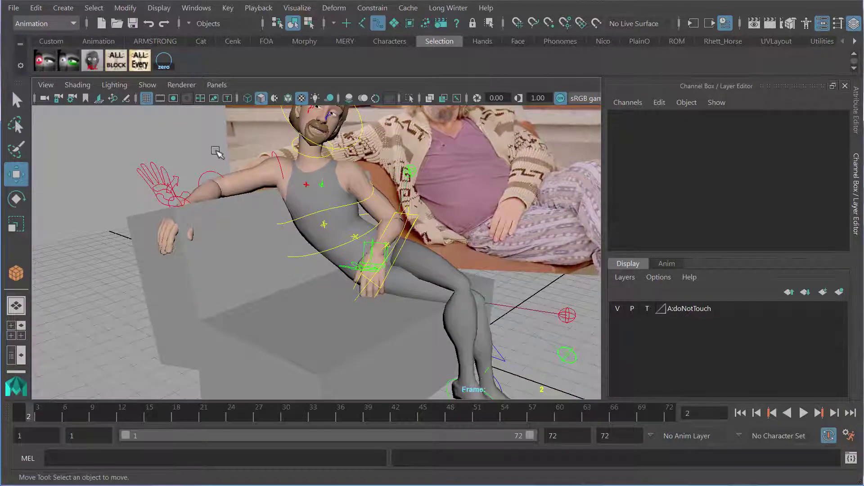
left_click(116, 60)
key("s")
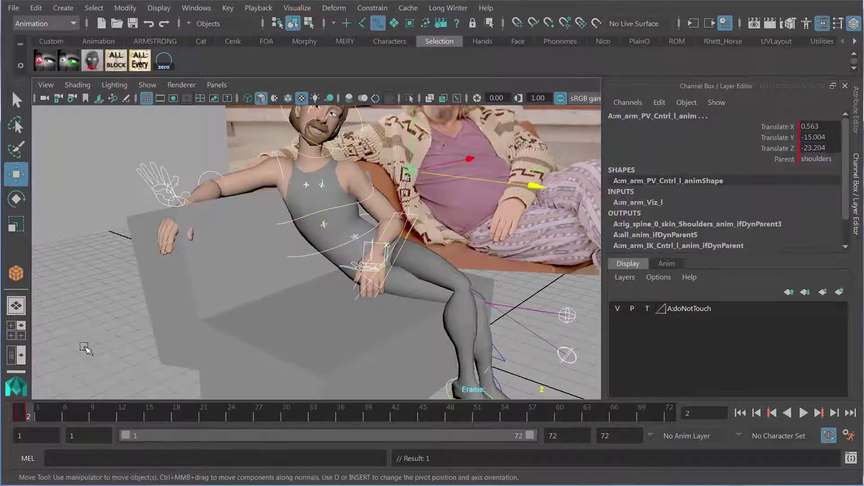
left_click(175, 157)
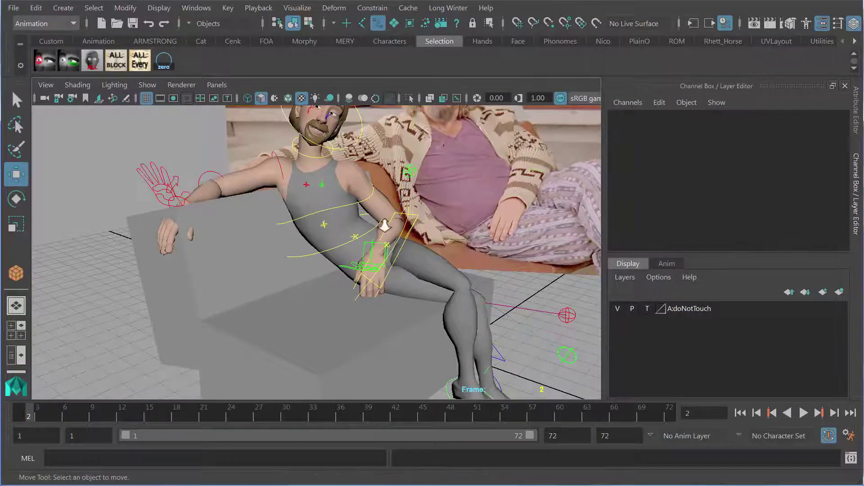
- Rotate the spine root control to about X -94.2, Y 26.2, Z 30.1 and move it to about X -0.7, Y -29.6, Z -7.5
scroll(384, 226, "down", 3)
left_click_drag(384, 226, 372, 208)
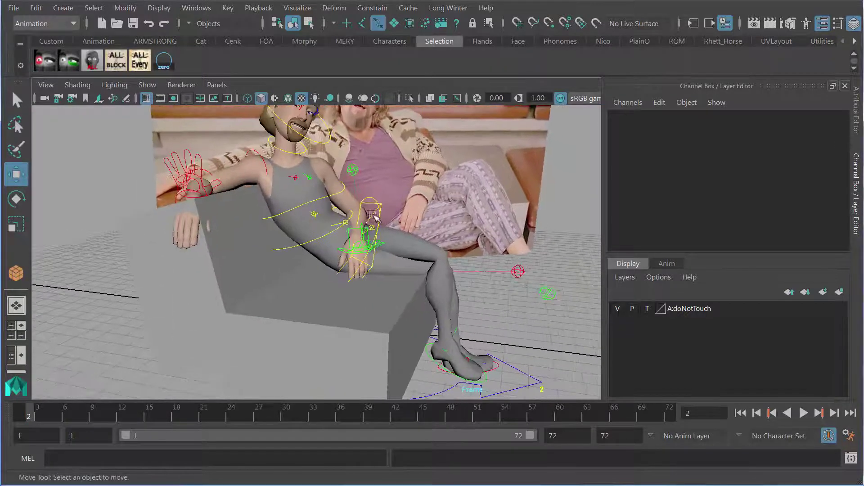
left_click(370, 204)
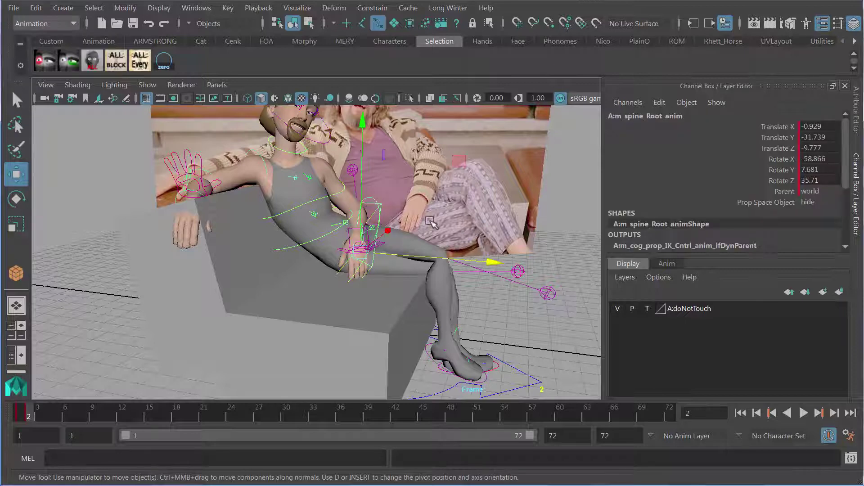
left_click_drag(432, 224, 415, 232)
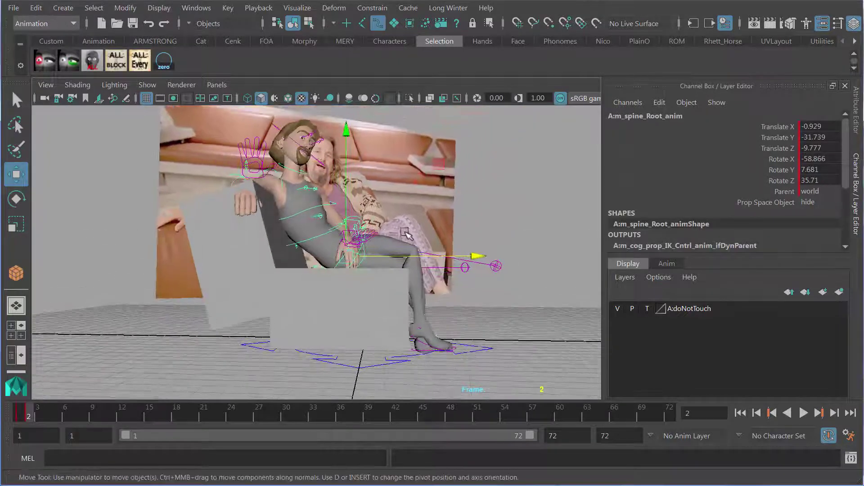
key("r")
key("e")
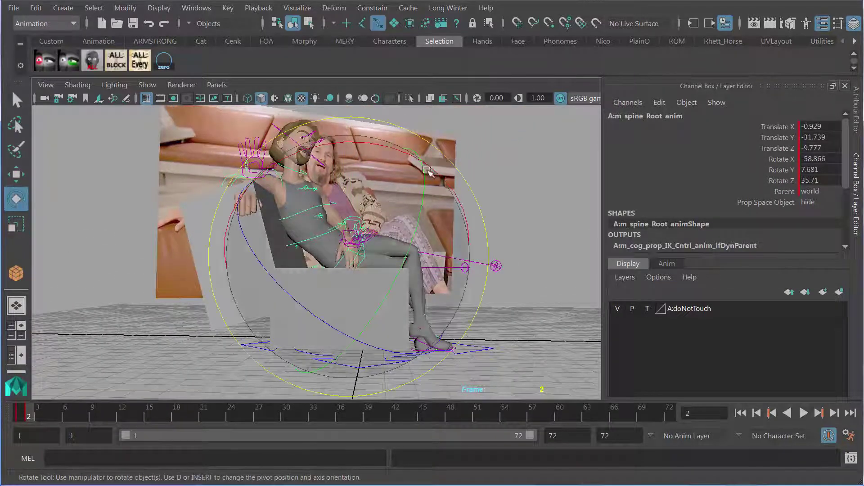
left_click_drag(456, 177, 431, 153)
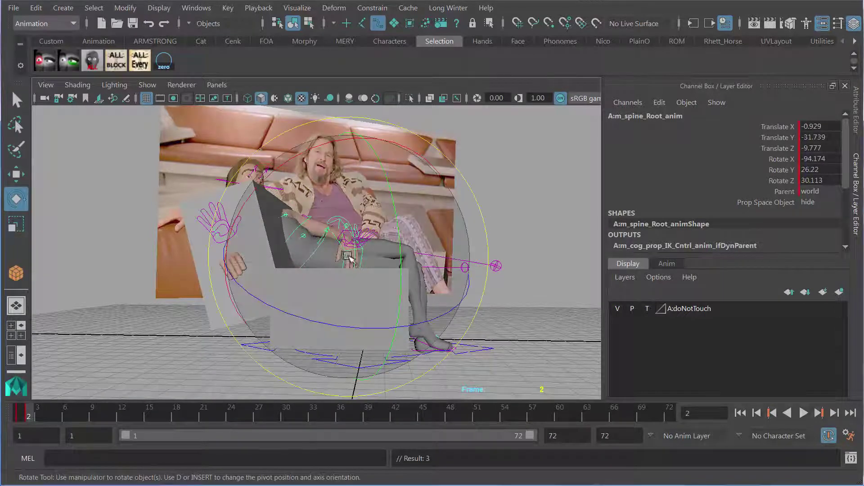
key("w")
left_click_drag(350, 259, 355, 255)
- Shift both leg IK foot controls sideways together, bringing the left one to about Translate X -3.1, and deselect them
left_click_drag(437, 234, 378, 333, "alt")
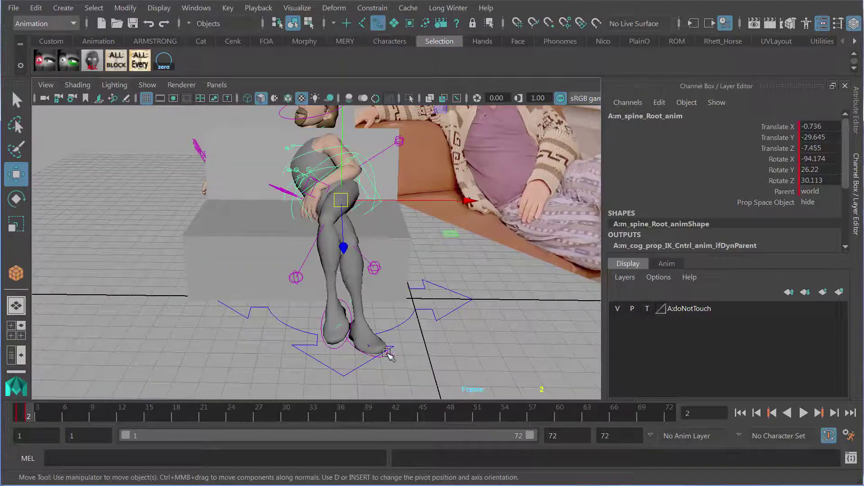
left_click(349, 357)
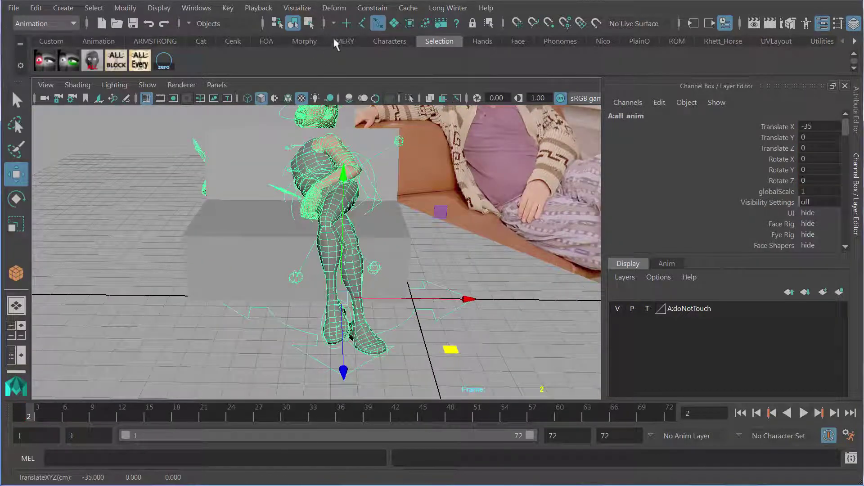
left_click(193, 394)
left_click_drag(322, 338, 350, 382, "alt")
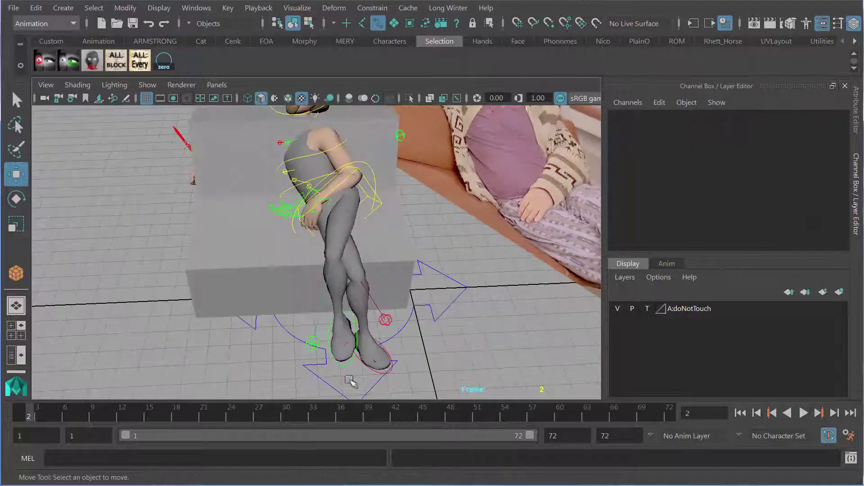
left_click(390, 352)
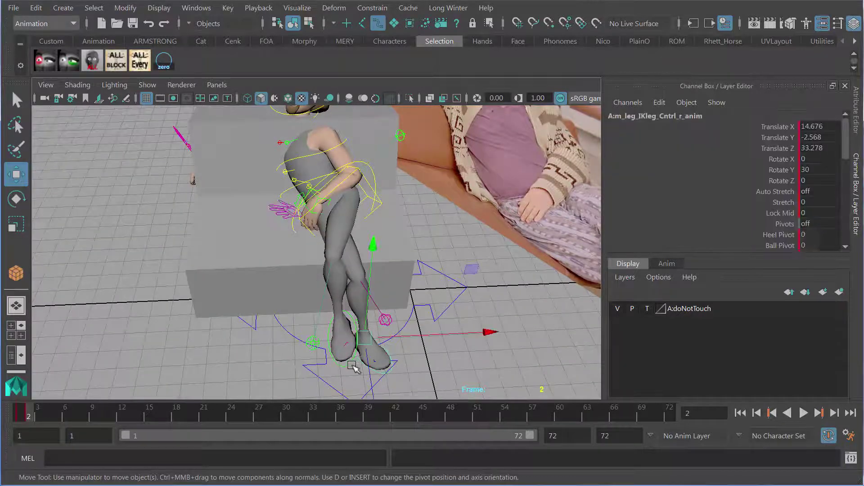
left_click(352, 361, "shift")
left_click_drag(405, 338, 440, 337, "alt")
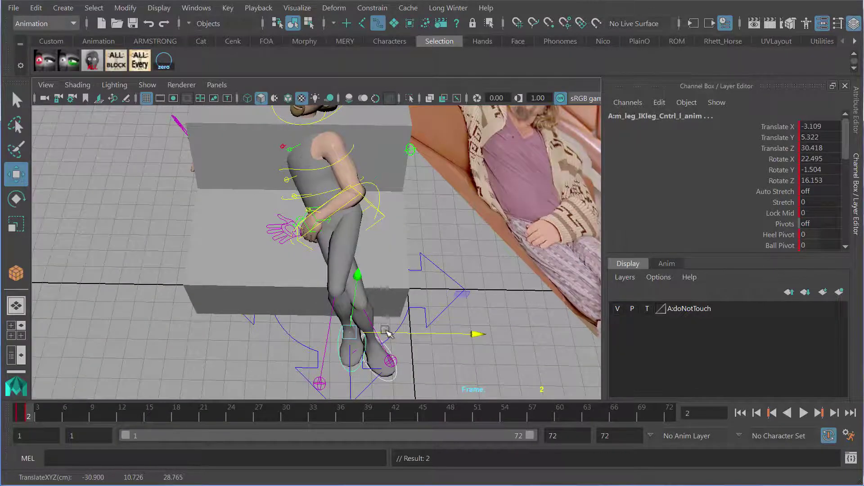
left_click_drag(327, 281, 470, 239, "alt")
left_click(413, 279)
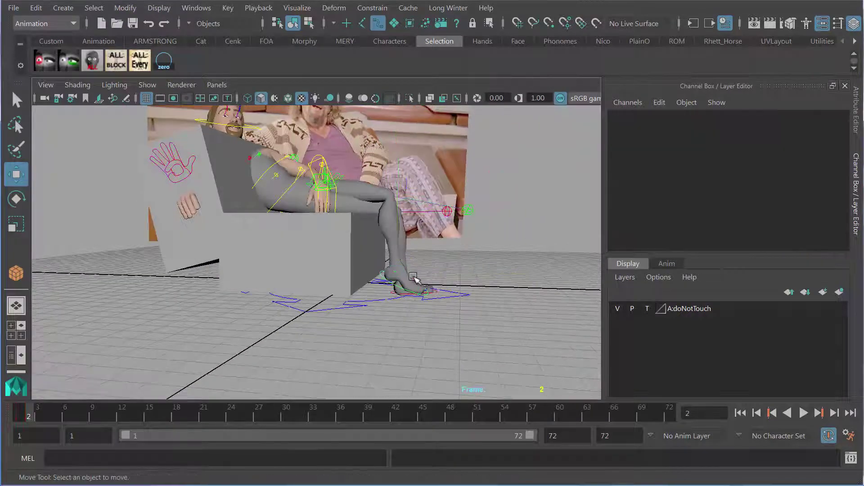
- Rotate the left foot IK control to about X 26, Y -22.1, Z 12.7 and move it to about X 0.2, Y 12.9, Z 27
left_click(382, 275)
left_click_drag(393, 274, 289, 291)
key("e")
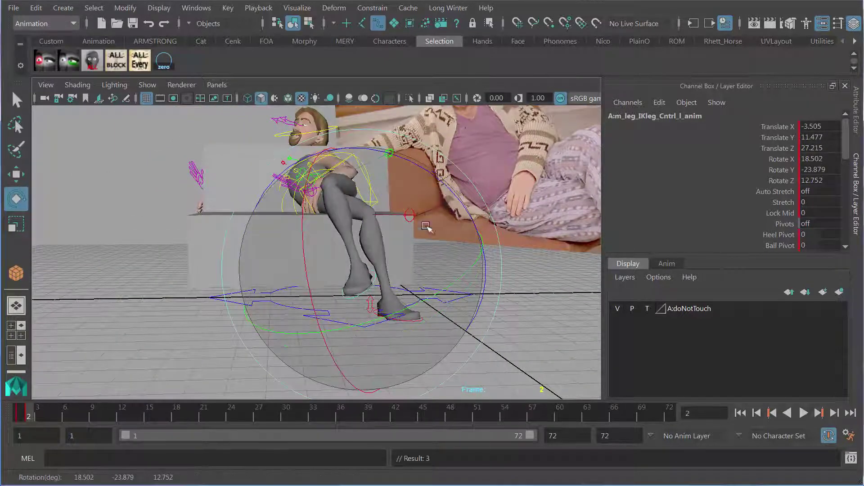
left_click_drag(423, 244, 370, 297)
left_click_drag(374, 195, 382, 294)
key("w")
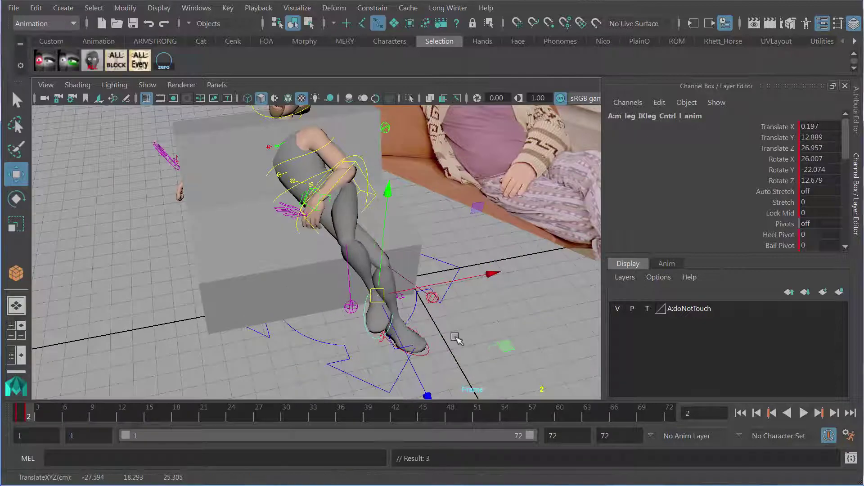
left_click(455, 339)
- Move the right foot IK control to about X 28.2, Y 0.1, Z 31.7 and rotate it to about X 5.1, Y 14.8, Z 16.7
left_click_drag(440, 328, 376, 328, "alt")
left_click_drag(400, 276, 326, 284, "alt")
left_click(289, 358)
left_click_drag(334, 366, 297, 310, "alt")
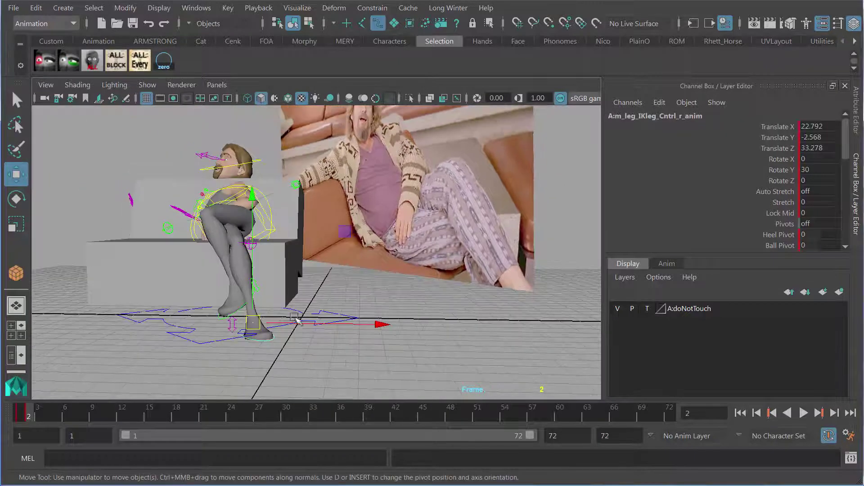
key("e")
left_click_drag(338, 242, 317, 233)
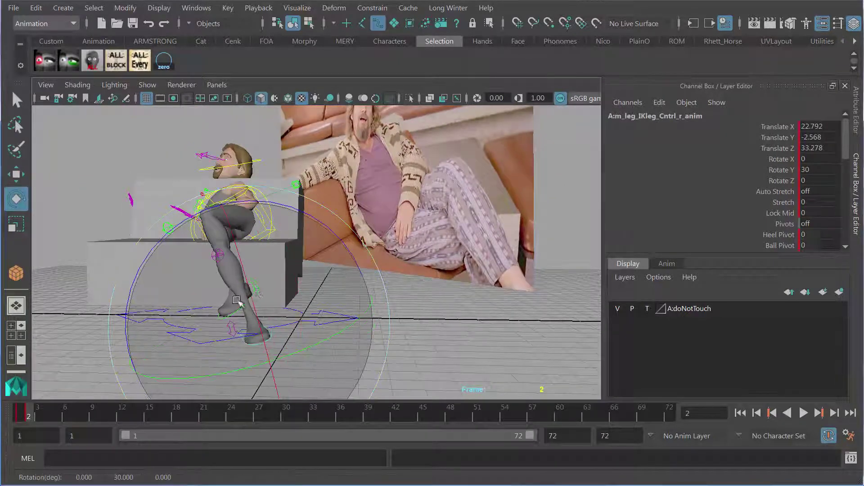
left_click_drag(238, 302, 273, 303)
key("w")
left_click_drag(260, 345, 273, 295, "alt")
key("e")
key("w")
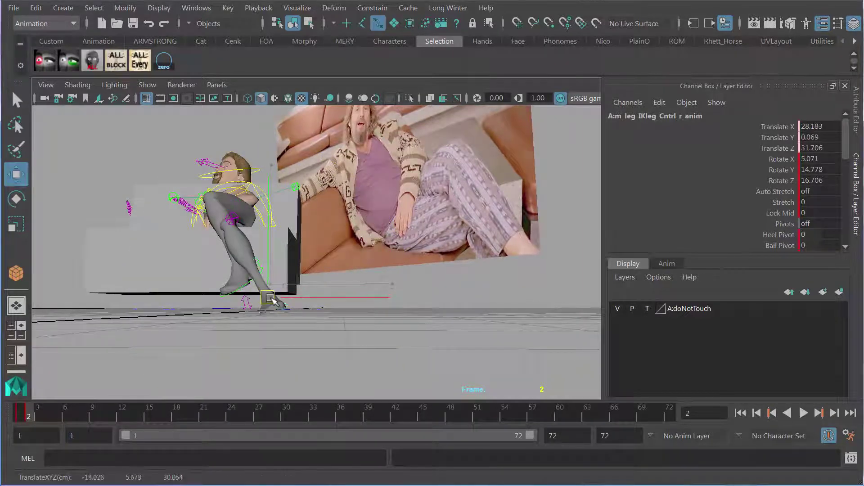
- Refine the right foot's rotation to about X 0, Y 15.7, Z 16.9 and shift it to about X 30.7, Y 1.7, Z 28.5
key("e")
left_click_drag(298, 269, 297, 263)
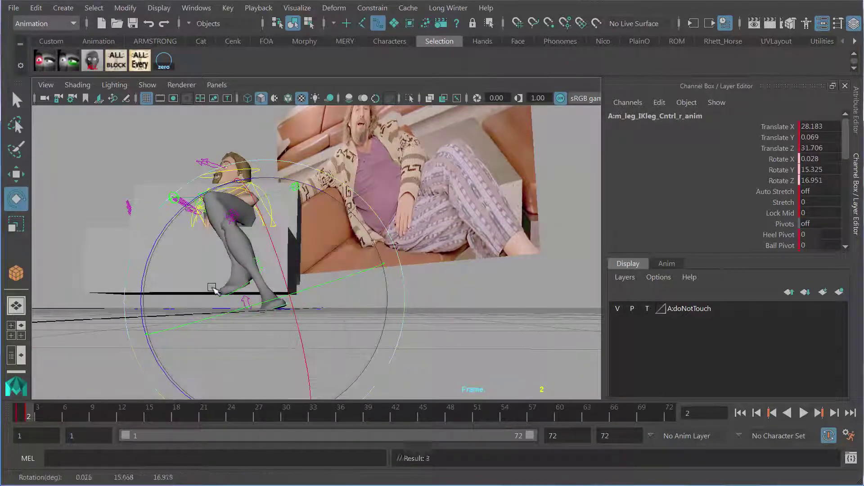
left_click_drag(213, 289, 298, 347, "alt")
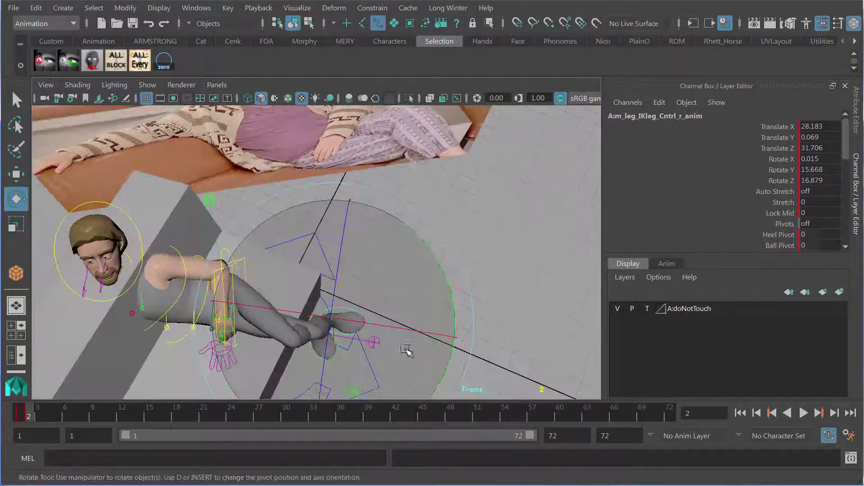
key("w")
left_click_drag(333, 323, 330, 316)
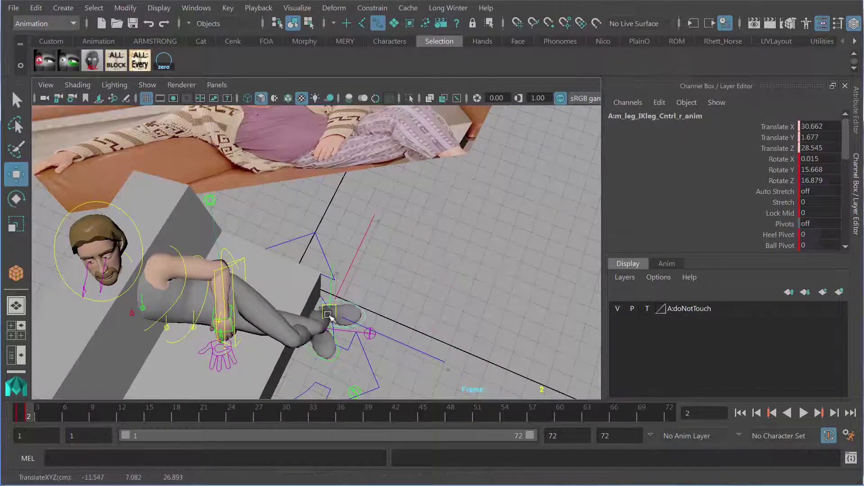
- Move the right leg's pole vector control to adjust the knee direction, and deselect it
left_click(371, 343)
left_click(370, 331)
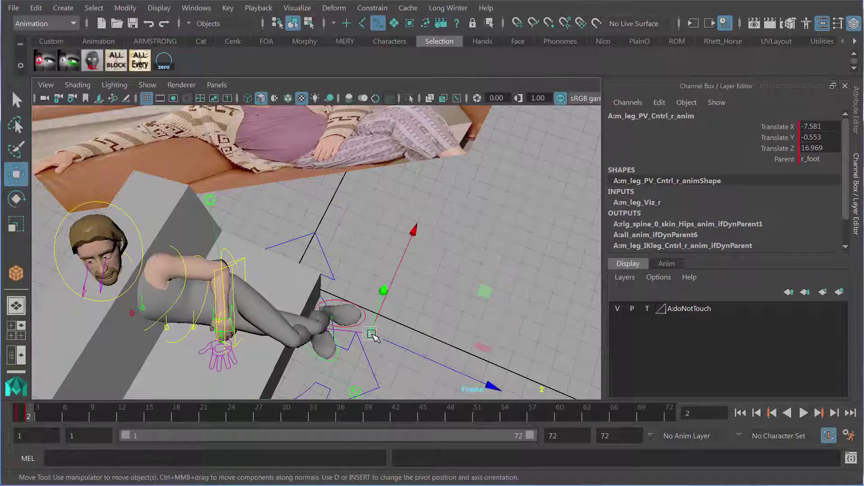
left_click_drag(371, 318, 367, 310)
left_click_drag(303, 353, 373, 334)
left_click(460, 332)
- Rotate the first spine FK control to about X 17.8, Y -12.9, Z -19.6 to bend the lower torso
left_click_drag(354, 249, 220, 241)
left_click_drag(330, 265, 237, 245)
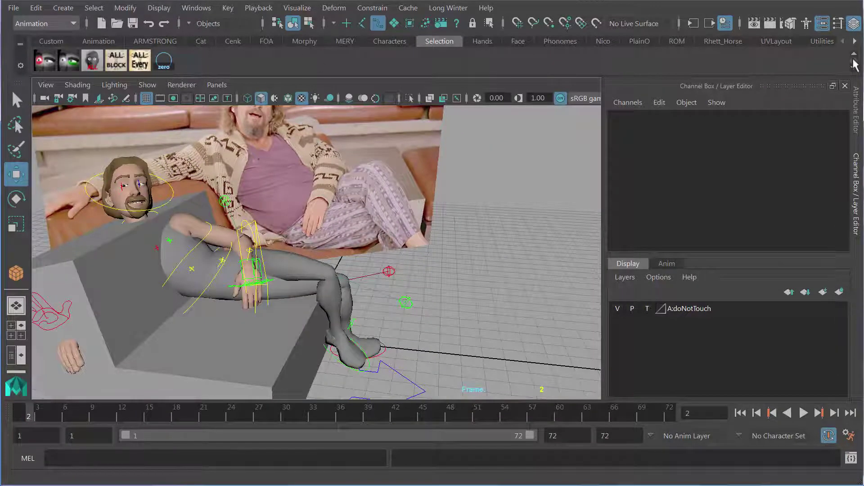
left_click(853, 55)
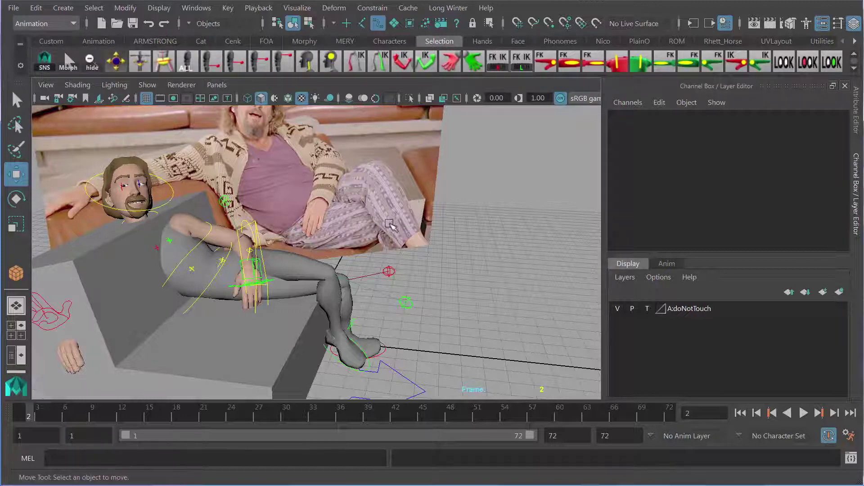
left_click_drag(391, 223, 416, 212)
left_click(210, 67)
left_click_drag(256, 215, 337, 136)
key("e")
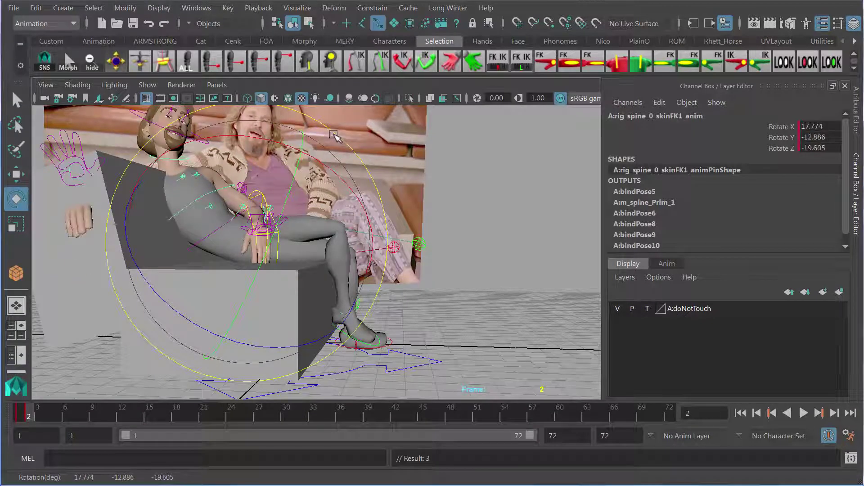
left_click(478, 232)
- Rotate the second spine FK control to about X 15.9, Y -14.8, Z -20.6 and deselect it
left_click_drag(363, 177, 388, 173)
left_click(237, 67)
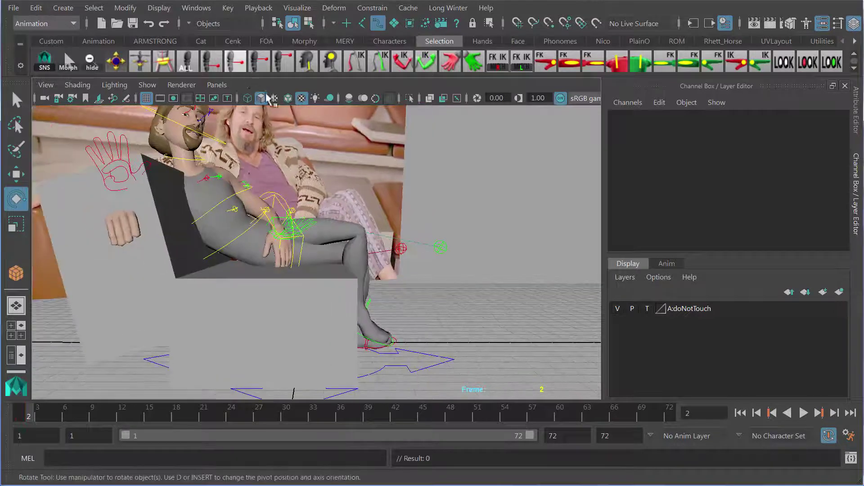
left_click(330, 133)
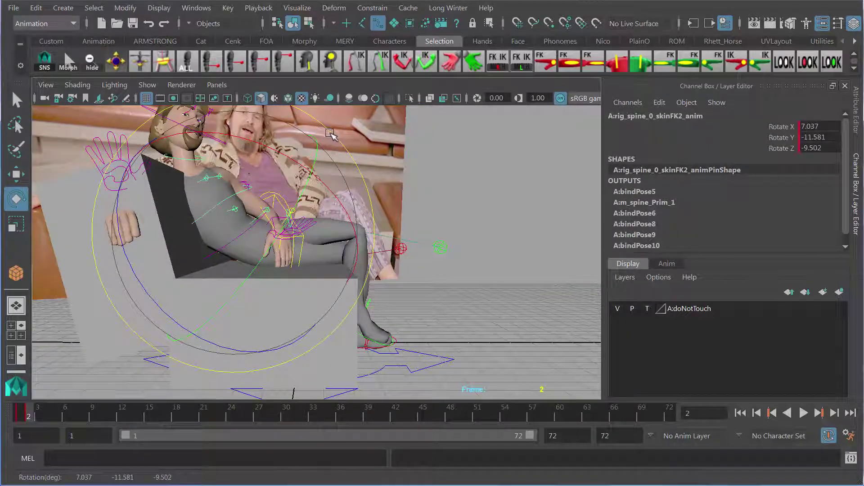
left_click_drag(330, 133, 332, 136)
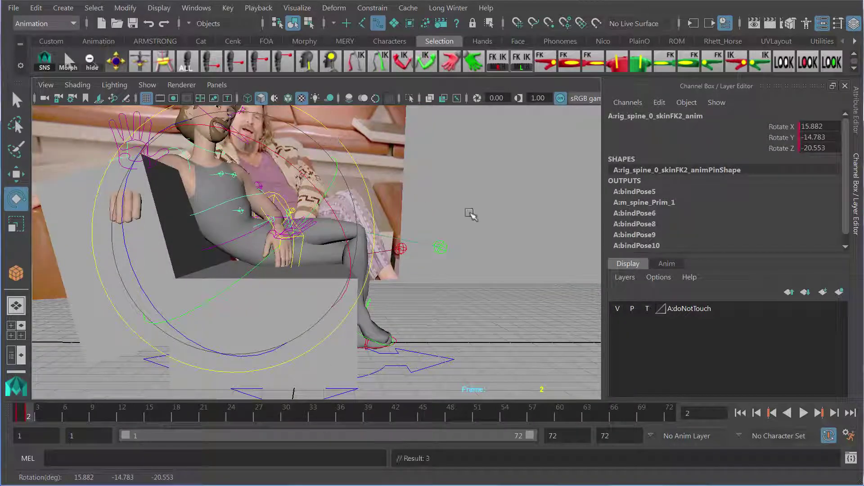
left_click(469, 214)
- Rotate the spine's shoulders control to about X -0.8, Y 4.4, Z -2.9
left_click(284, 62)
left_click_drag(232, 146, 315, 135)
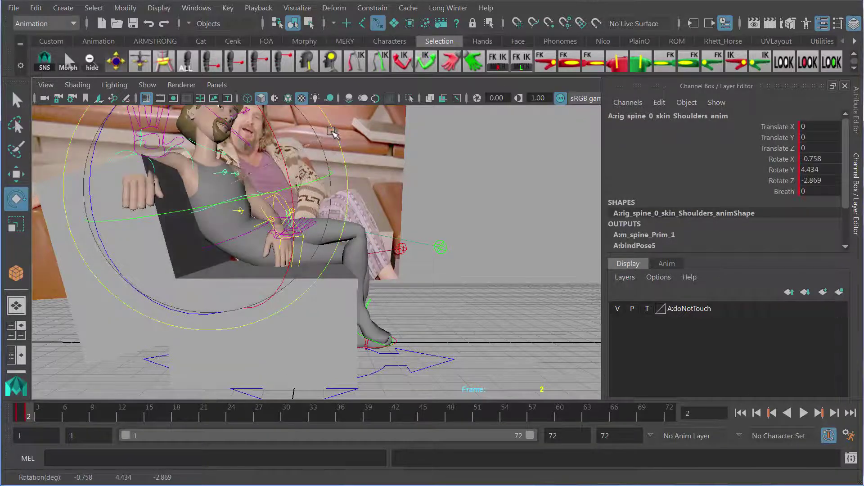
left_click_drag(488, 247, 482, 270)
left_click(484, 271)
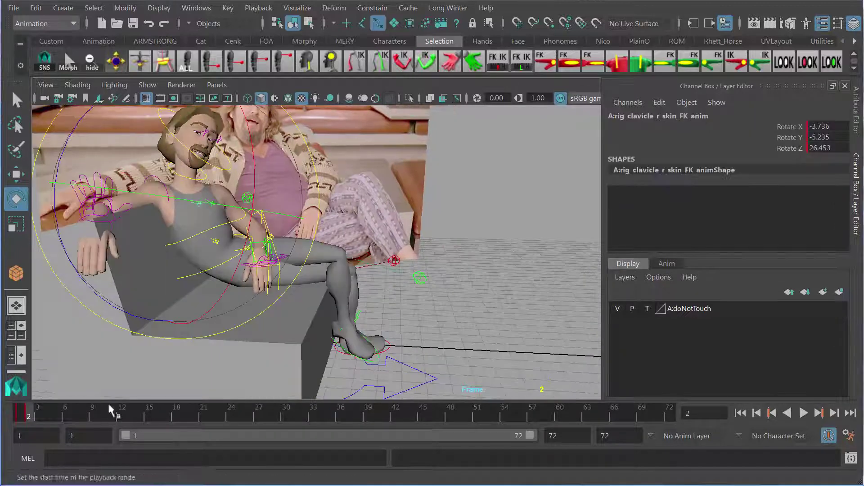
- Rotate the right clavicle FK control to about X -12.1, Y -10.2, Z 33 and clear the selection
left_click_drag(140, 225, 154, 200)
left_click_drag(85, 233, 33, 237)
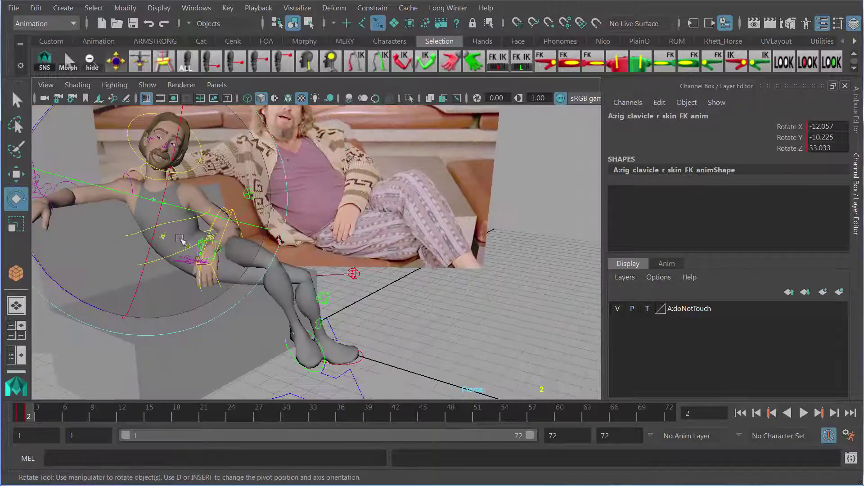
left_click(459, 296)
- Straighten the right elbow FK control to about Rotate Y -37.3 and deselect it
left_click_drag(221, 276, 351, 276)
left_click_drag(333, 239, 266, 270)
left_click(170, 228)
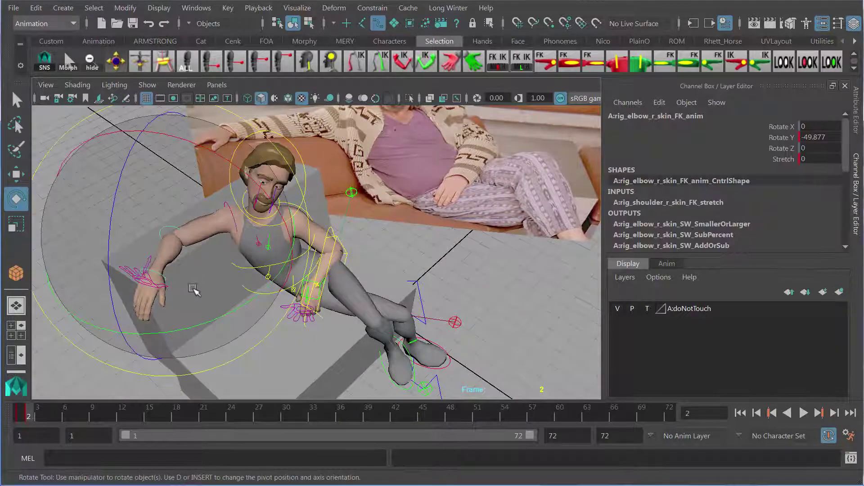
left_click_drag(190, 294, 165, 300)
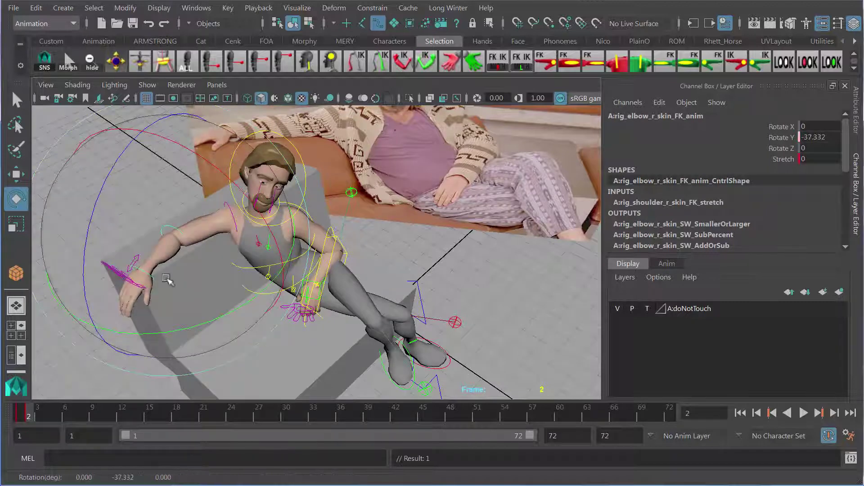
left_click(206, 215)
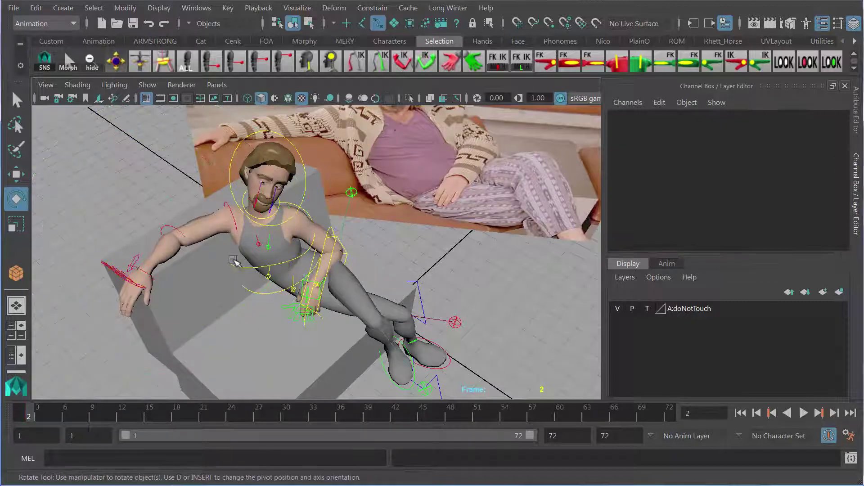
left_click(232, 261)
- Adjust the right arm's FK rotations, starting from the shoulder, to stretch the arm along the couch backrest, checking it from several angles
left_click_drag(217, 290, 257, 264)
left_click(157, 332)
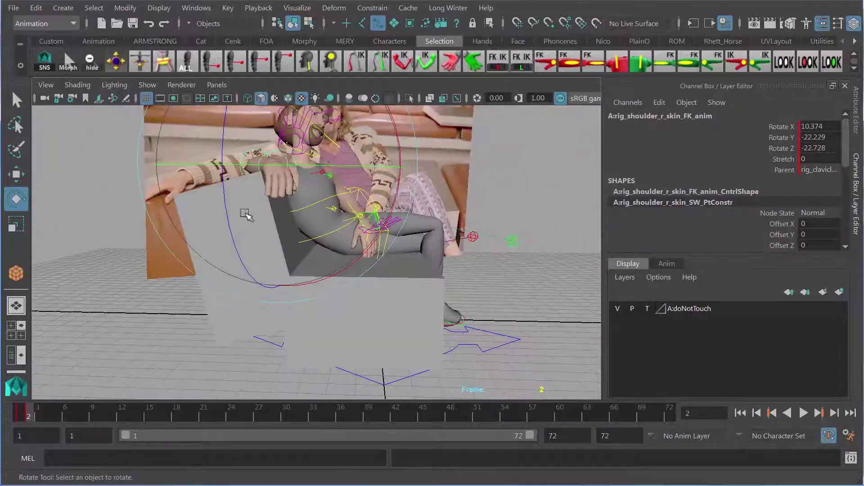
left_click(263, 156)
left_click_drag(264, 157, 400, 273)
left_click(415, 274)
left_click_drag(239, 248, 353, 264)
left_click(155, 197)
left_click_drag(155, 197, 267, 342)
left_click(349, 334)
left_click_drag(86, 376, 184, 370)
left_click(247, 272)
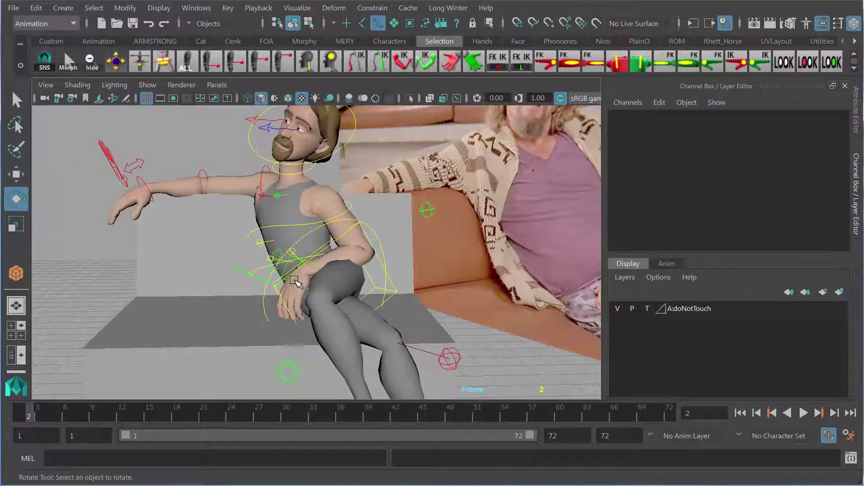
- Move the left hand IK control to about X -65.9, Y -68.5, Z -4.9 and adjust its rotation so the hand rests near the hip
left_click(296, 280)
key("w")
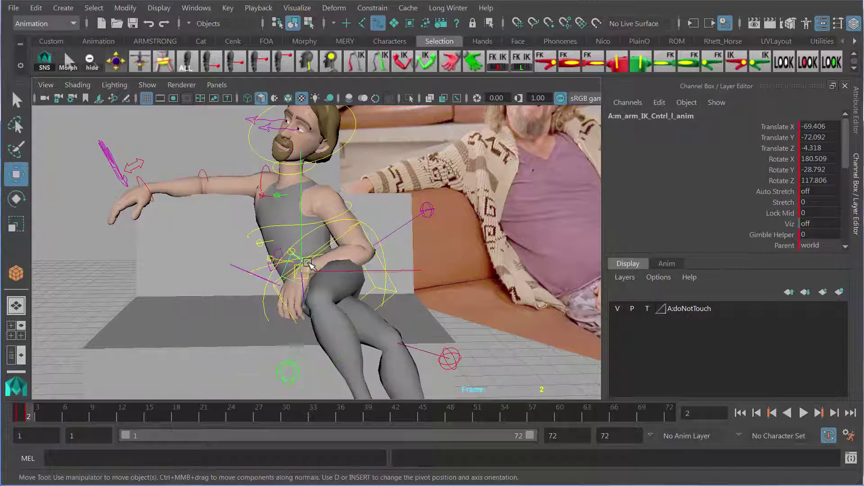
left_click_drag(309, 266, 317, 266)
key("e")
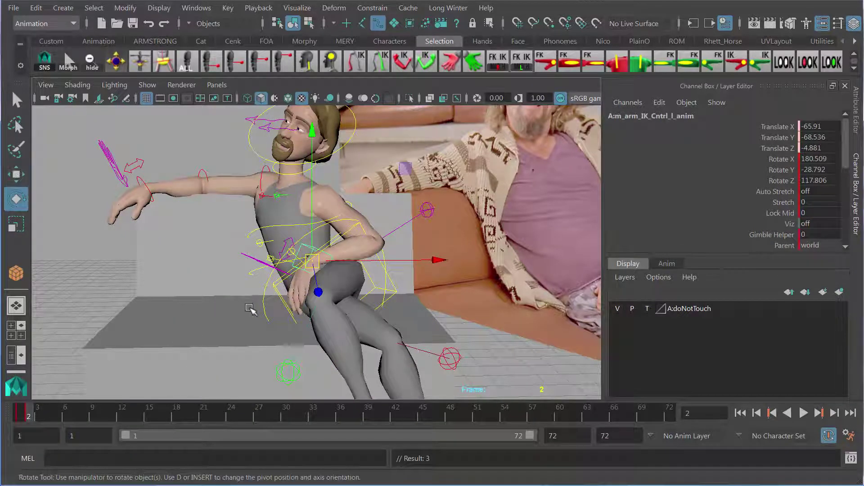
left_click_drag(185, 323, 396, 299)
left_click(463, 347)
- Move the neck IK control to about X 1, Y -1.4, Z 0.4, rotate it to about X -7.3, Y -1, Z -19.5, and key it
left_click_drag(333, 302, 274, 290, "alt")
left_click_drag(199, 228, 249, 219, "alt")
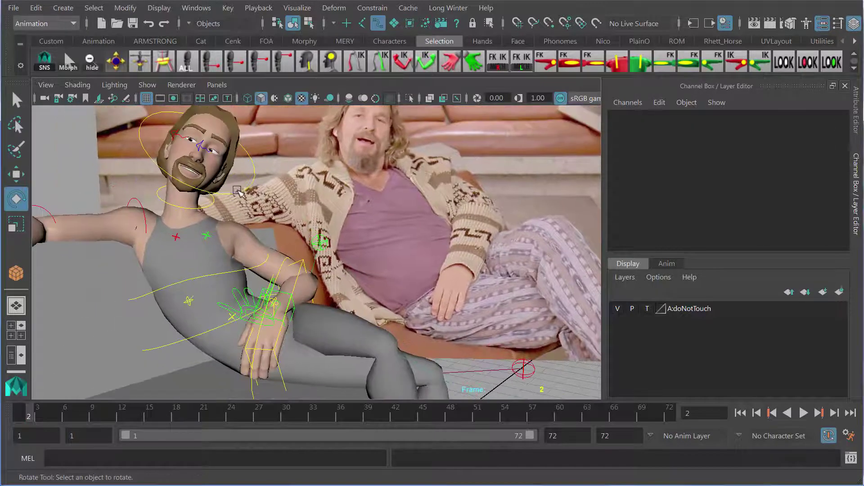
left_click(238, 191)
key("w")
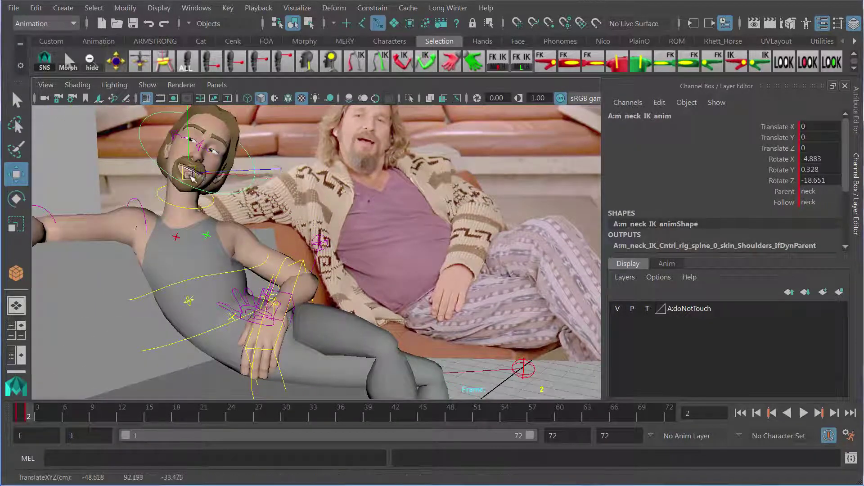
left_click_drag(190, 176, 193, 180)
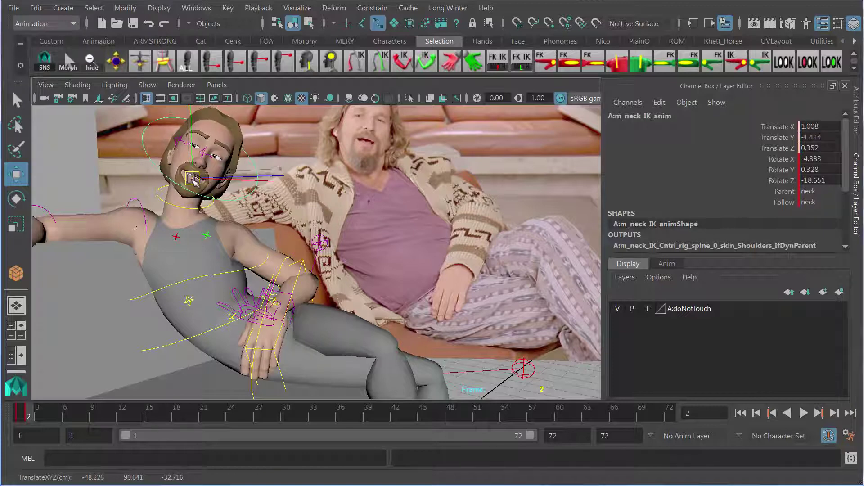
key("e")
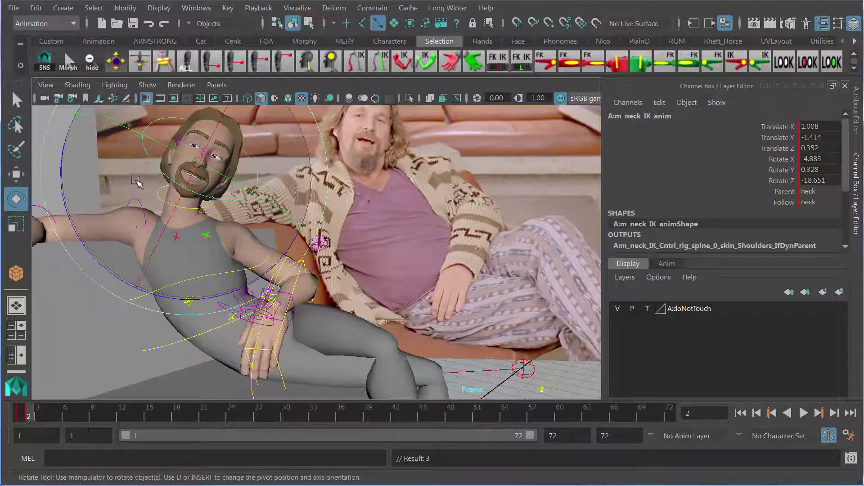
left_click_drag(135, 178, 137, 180)
key("s")
- Check the pose as a silhouette in the separate perspective window, restore textured shading, and compare the whole figure with the reference photo
left_click_drag(247, 225, 365, 278)
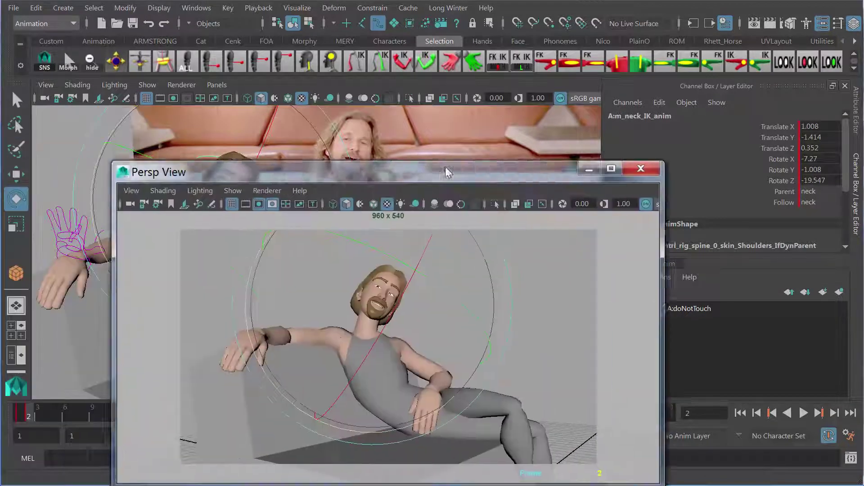
left_click_drag(444, 174, 403, 94)
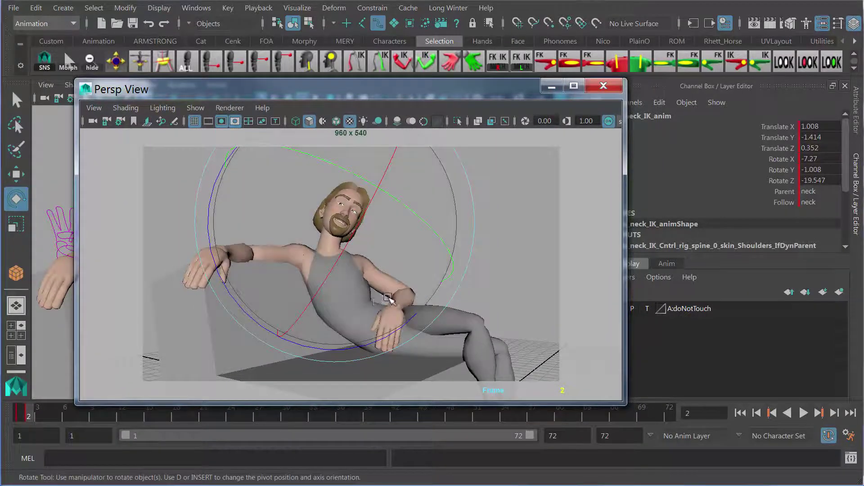
left_click(508, 255)
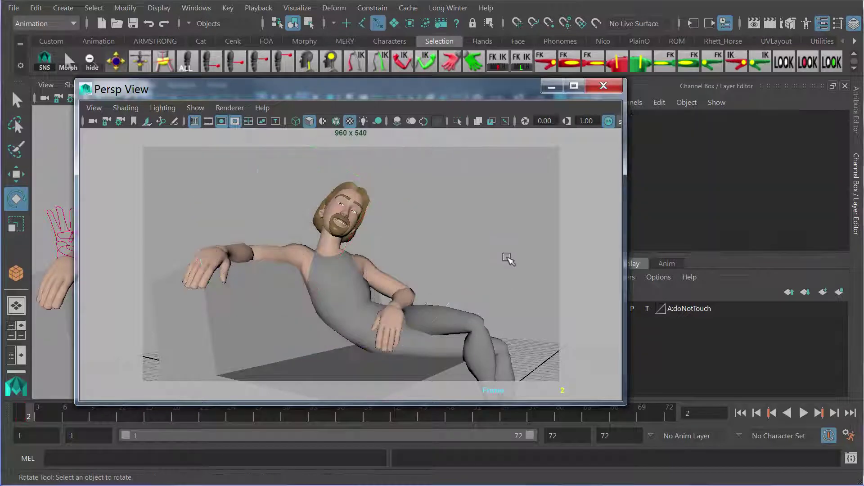
key("7")
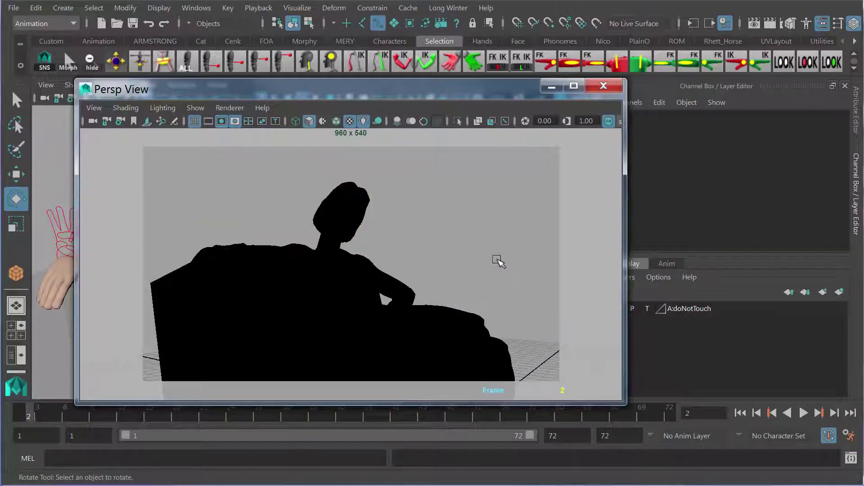
key("6")
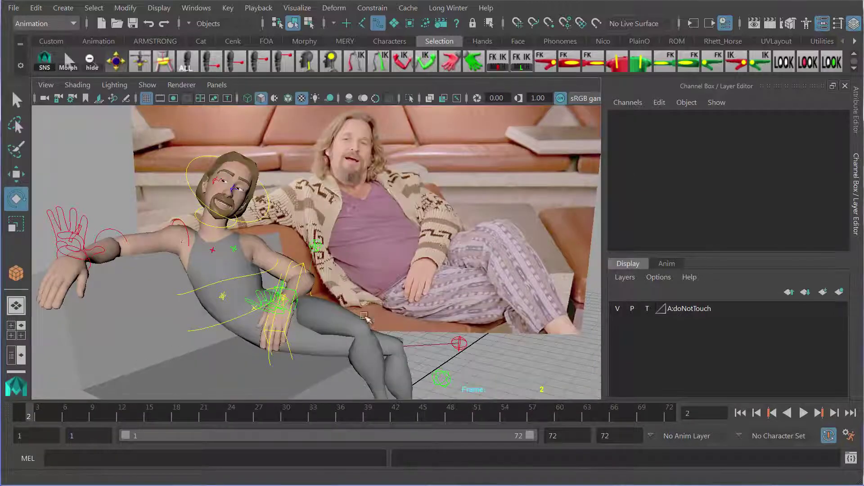
scroll(249, 306, "up", 2)
left_click_drag(249, 307, 205, 319)
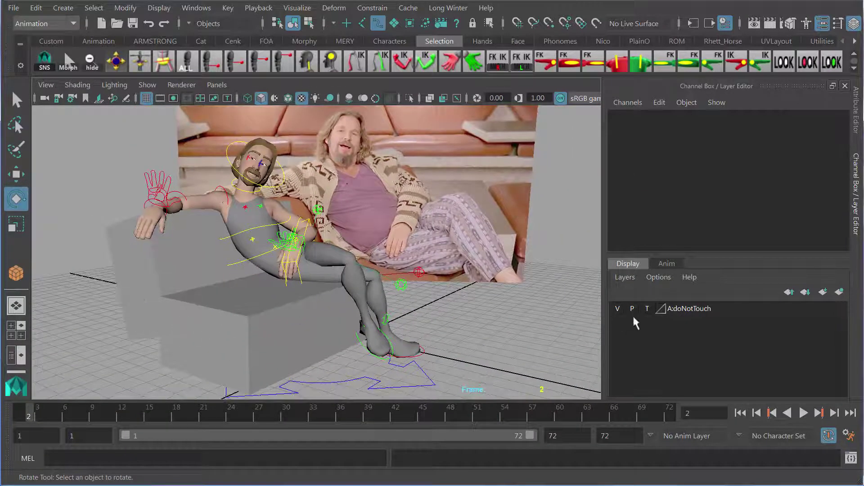
- Put both couch cubes into a new display layer, toggle its visibility to test it, and rename it couch
left_click_drag(214, 391, 201, 387)
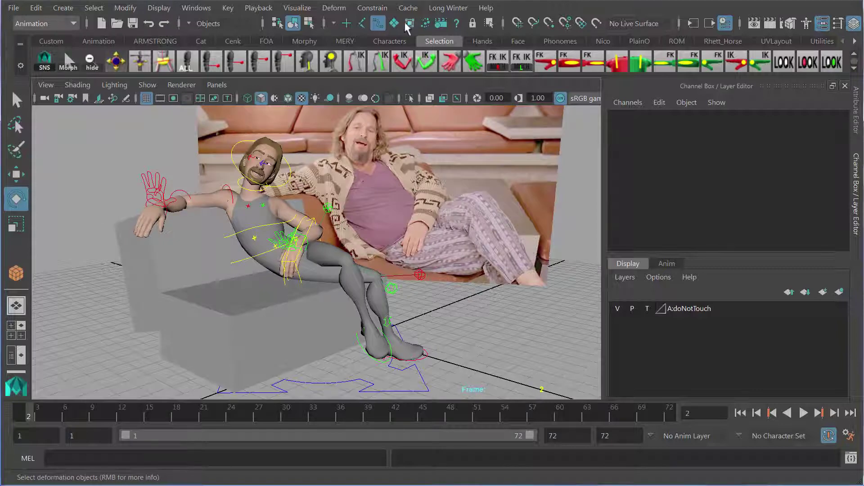
left_click_drag(141, 330, 169, 350)
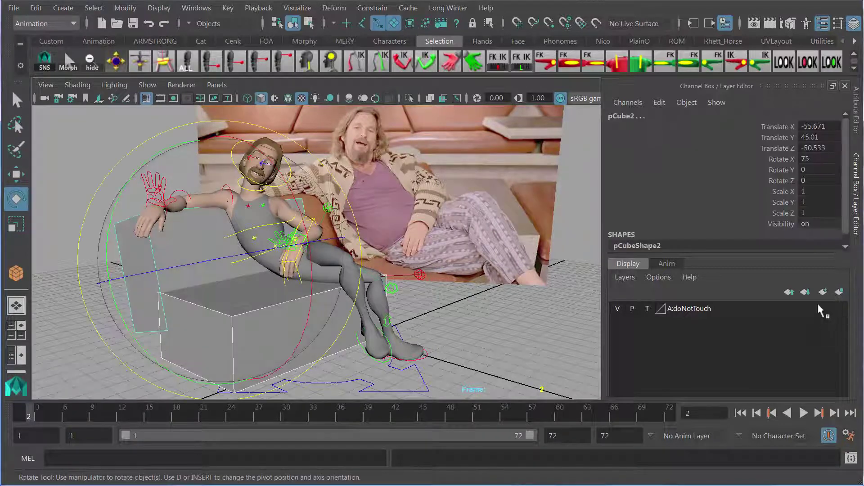
left_click(618, 322)
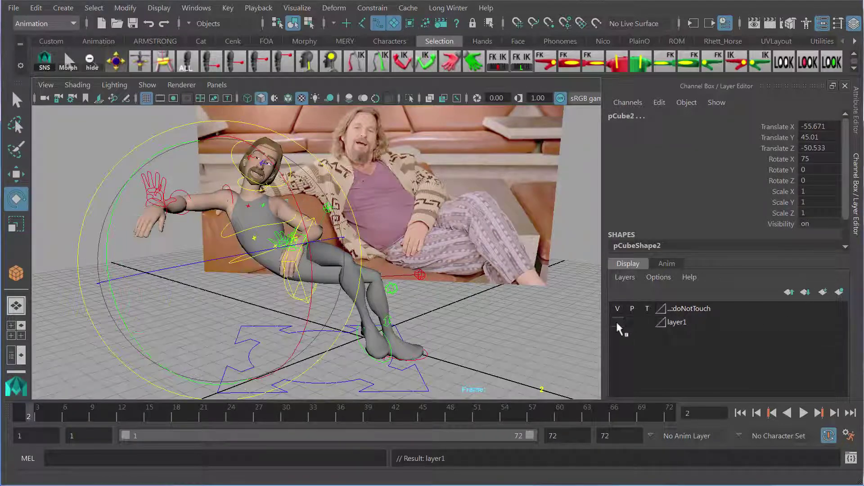
left_click(617, 323)
double_click(678, 323)
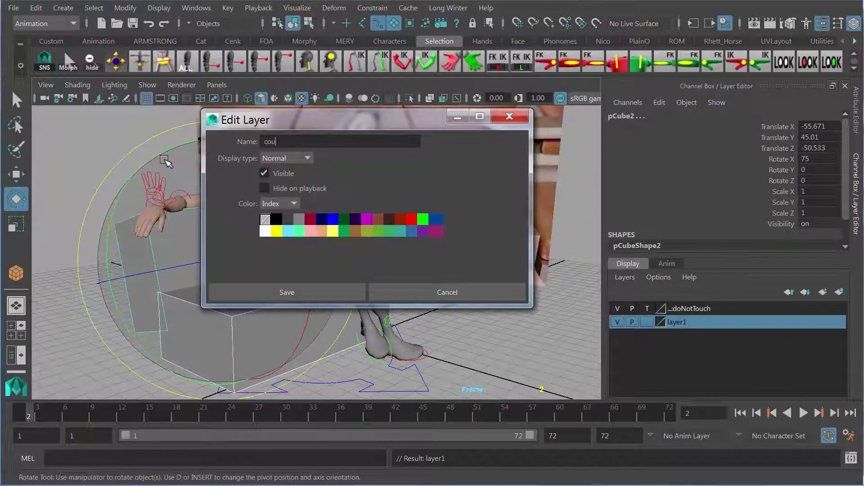
left_click(301, 293)
- Hide the couch layer, check the unobstructed silhouette in the separate perspective window, and restore textured shading there
left_click_drag(0, 72, 339, 38)
left_click(615, 323)
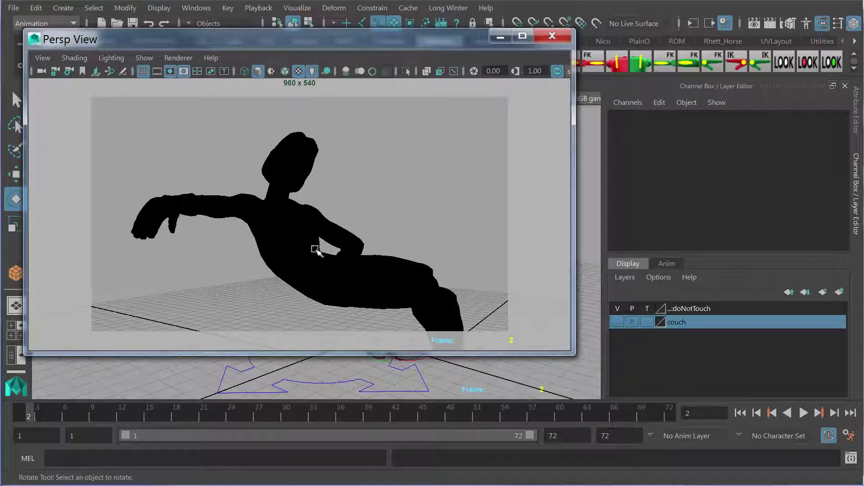
key("6")
left_click(501, 37)
- Move the left arm's pole vector control to about X -0.5, Y -31.3, Z -34.9 to reposition the elbow
mouse_move(266, 242)
left_mouse_down()
mouse_move(337, 236)
mouse_move(325, 255)
mouse_move(294, 258)
mouse_move(381, 194)
mouse_move(422, 245)
left_mouse_up()
left_click(335, 193)
key("w")
left_click_drag(293, 260, 339, 257)
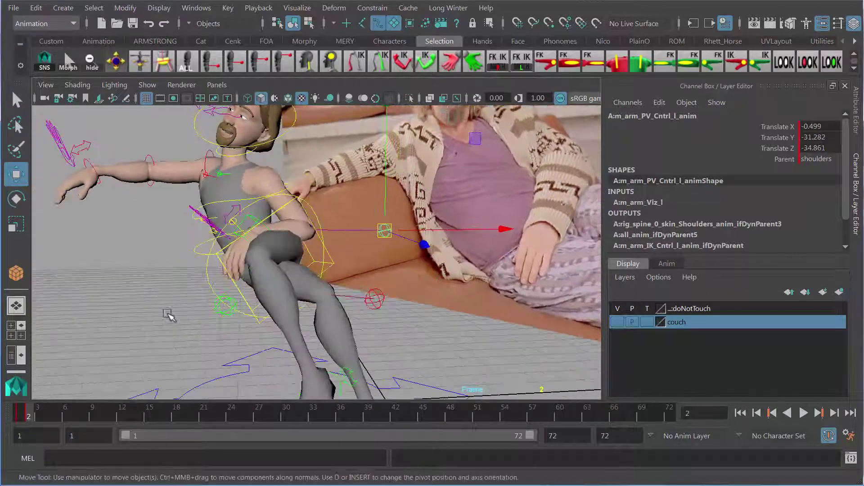
left_click(168, 315)
- Move the left hand IK control to about X -64.2, Y -65.2, Z -7.2 and rotate it to about X 165.4, Y -33.7, Z 133.7
left_click(251, 216)
left_click_drag(281, 227, 250, 225)
left_click_drag(199, 263, 289, 235, "alt")
key("e")
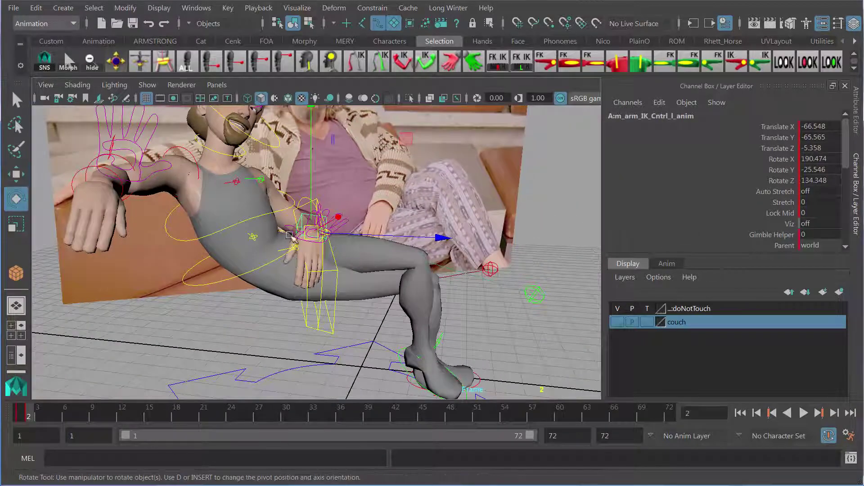
left_click_drag(251, 359, 266, 363)
left_click_drag(350, 241, 348, 243)
left_click_drag(348, 243, 361, 279, "alt")
left_click_drag(310, 210, 324, 281)
key("w")
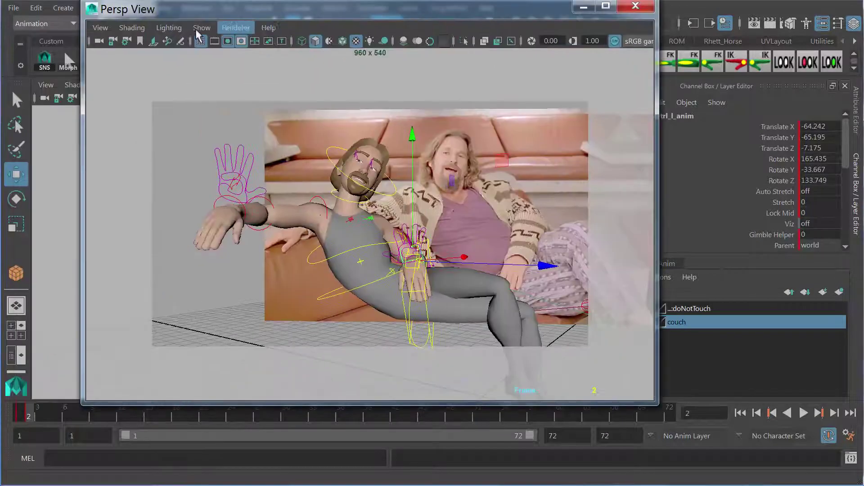
- Limit the separate perspective window's display to polygons only, and check the pose there as a lit silhouette
left_click(201, 28)
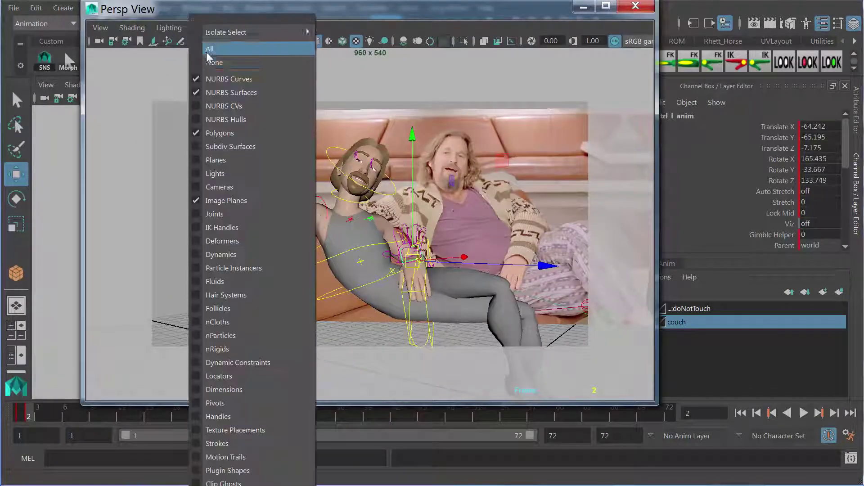
left_click(214, 62)
left_click(201, 28)
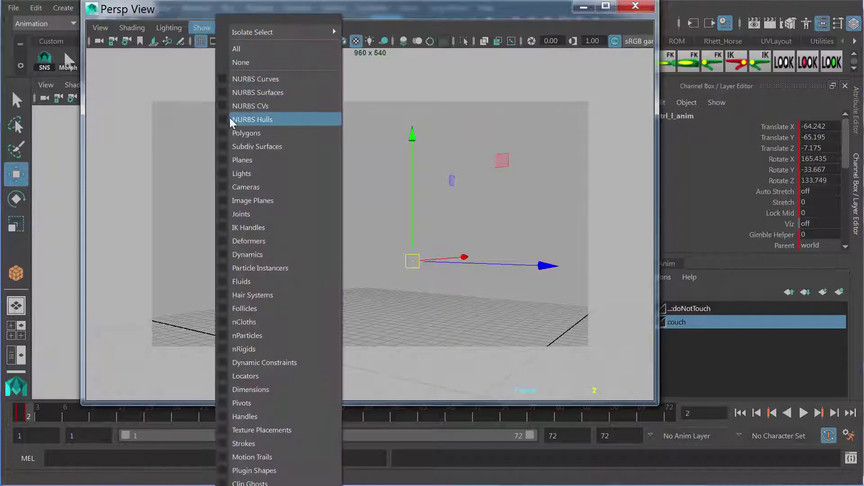
left_click(232, 133)
left_click(290, 156)
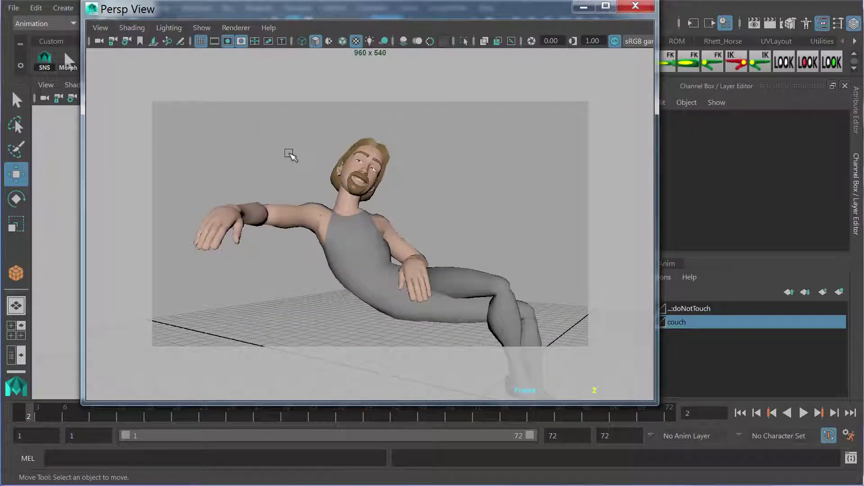
key("7")
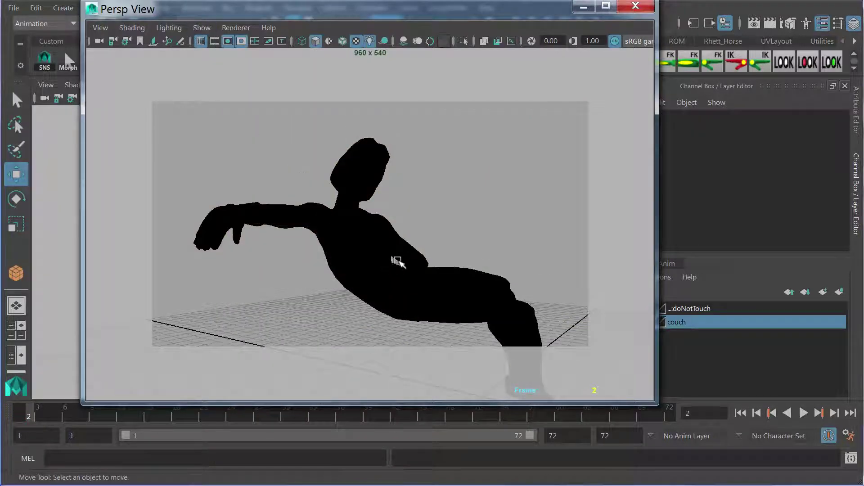
left_click_drag(532, 14, 0, 14)
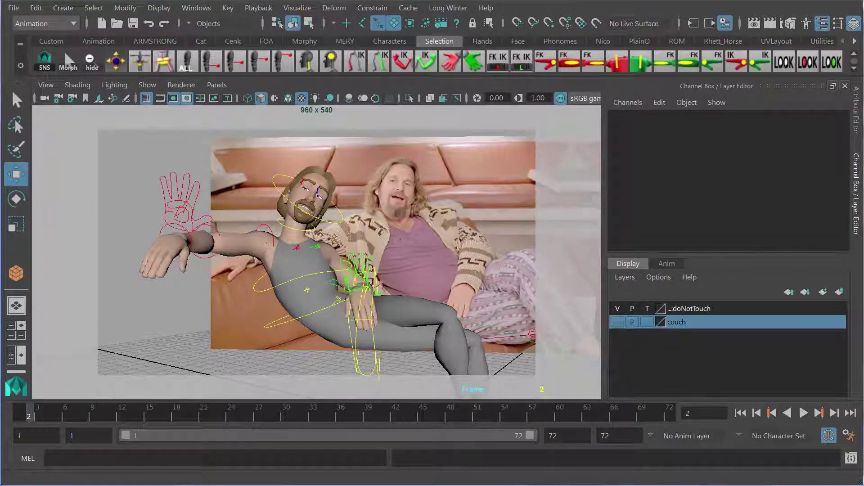
- Select all of the character's blocking controls and key the pose on frame 2
left_click(856, 68)
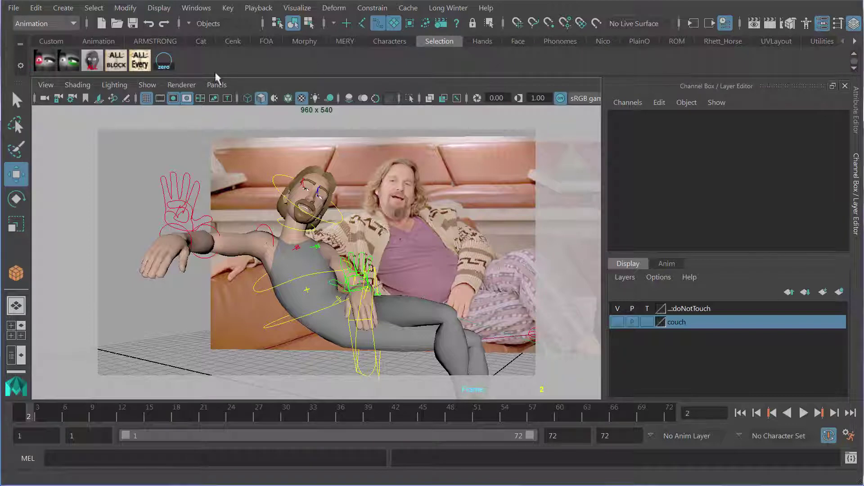
left_click(119, 64)
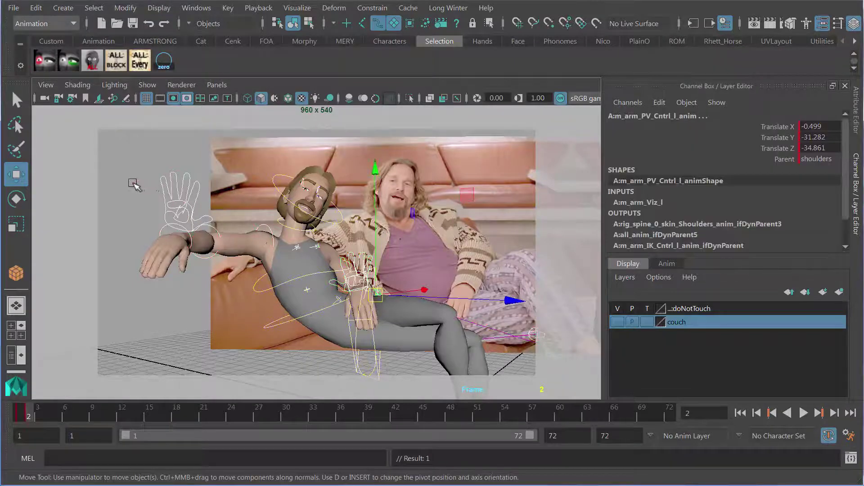
left_click(45, 60)
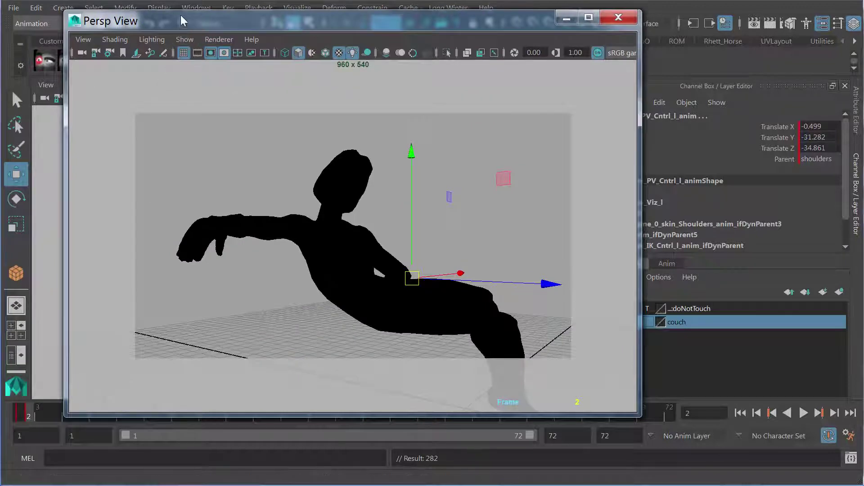
- Flip between frames 1 and 2 in the separate perspective window to compare the two poses' silhouettes
left_click_drag(180, 15, 187, 0)
left_click(18, 410)
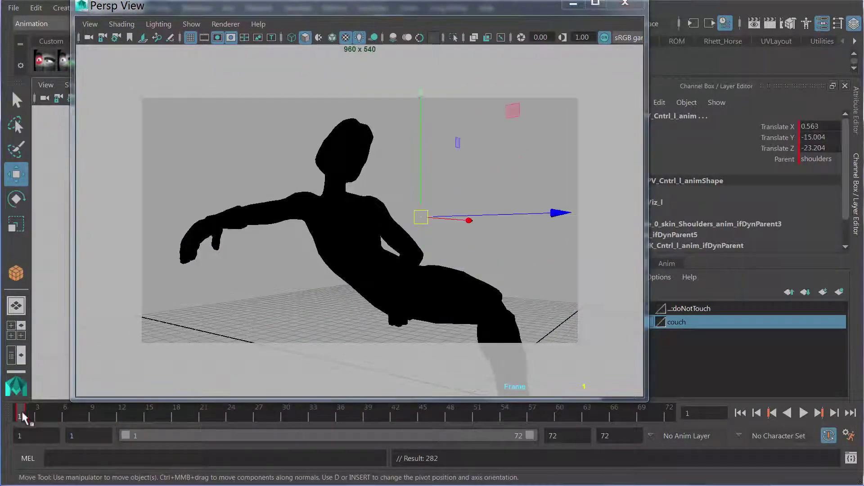
left_click(28, 413)
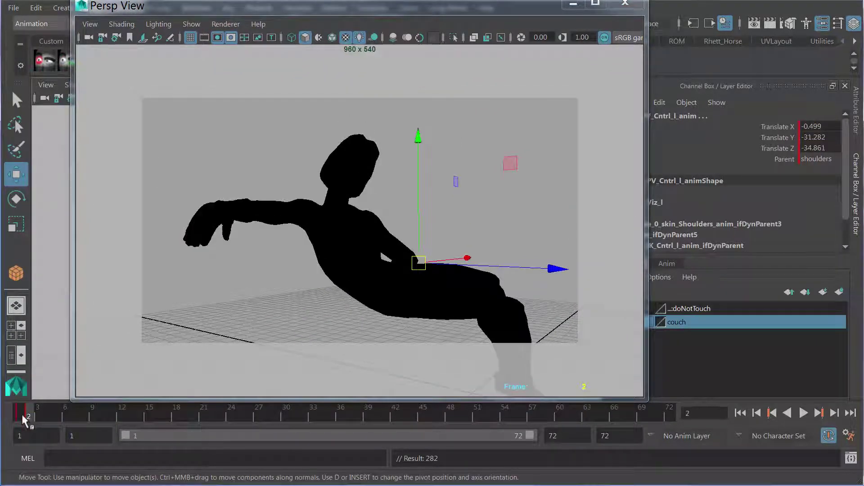
left_click(22, 415)
left_click(28, 416)
left_click(17, 416)
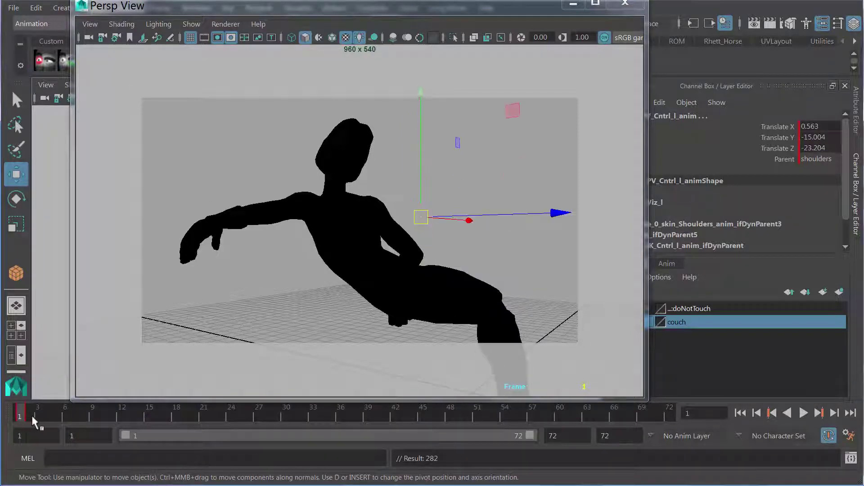
left_click(32, 416)
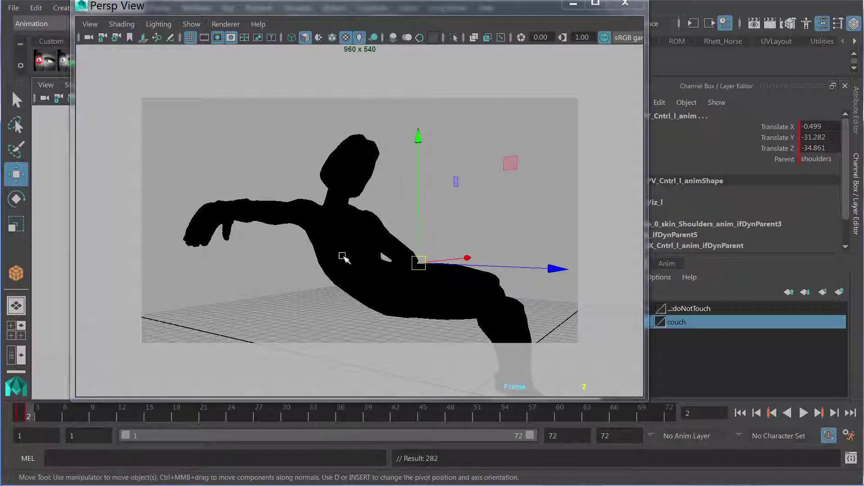
left_click(492, 199)
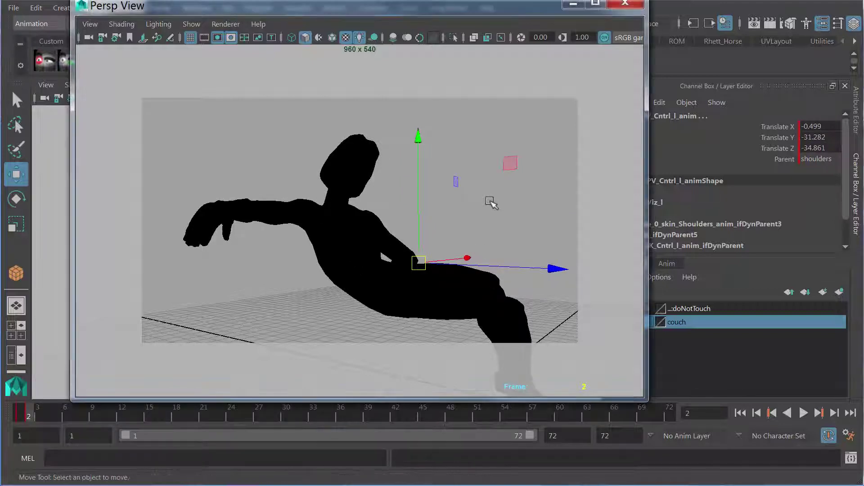
- On frame 3, rotate the neck IK control to about X -15, Y 5.4, Z -15.4 to tilt the head back
left_click_drag(20, 404, 33, 412)
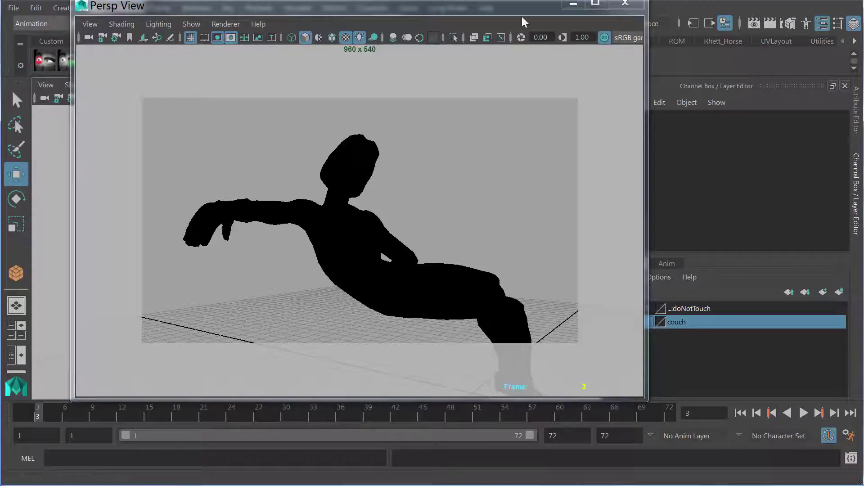
left_click_drag(342, 9, 0, 20)
left_click(15, 12)
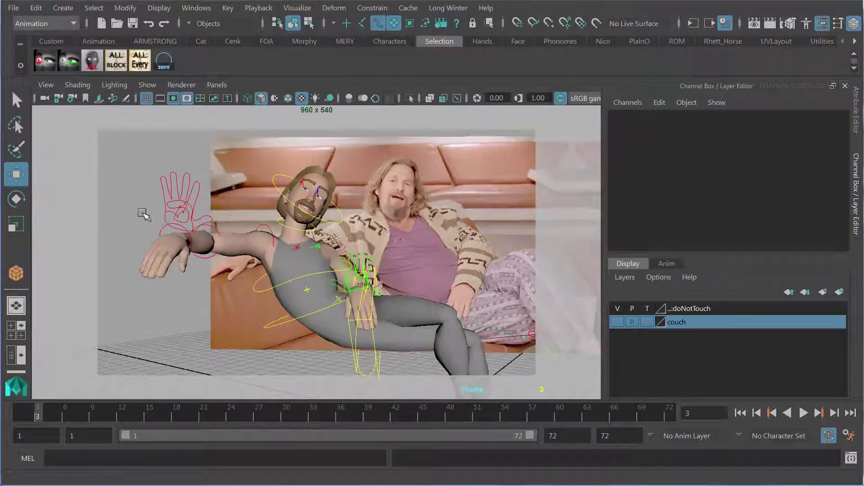
left_click(283, 216)
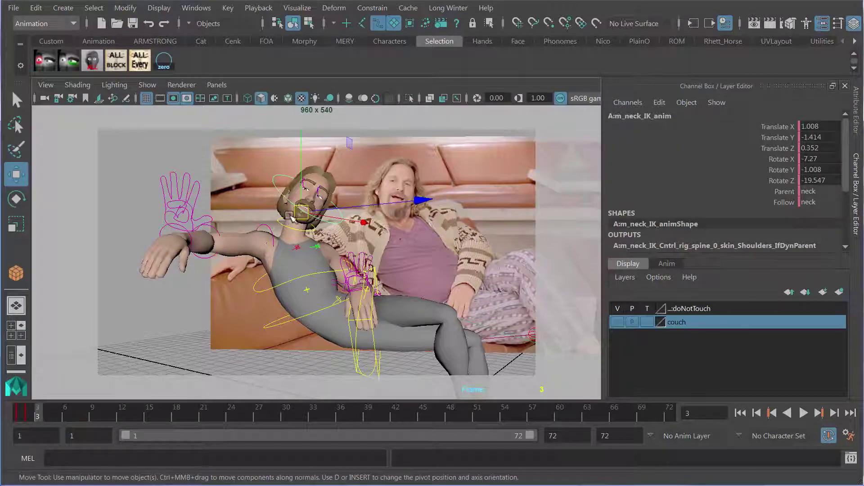
key("e")
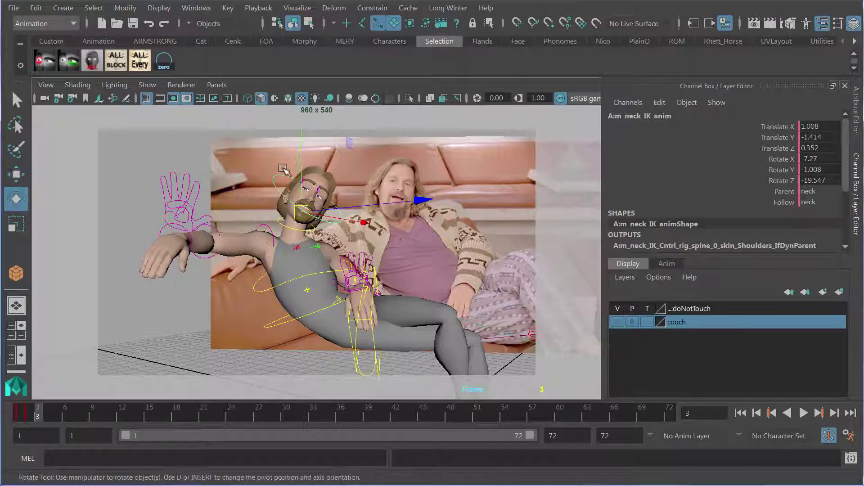
left_click_drag(431, 156, 426, 161)
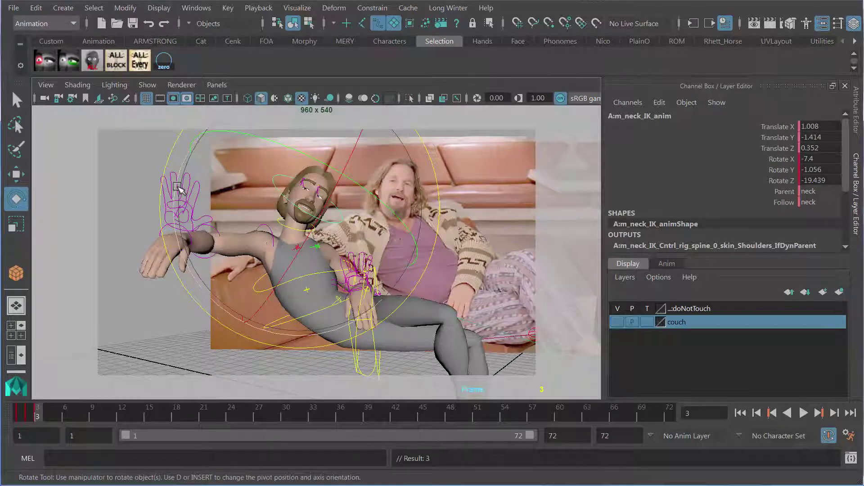
left_click_drag(180, 189, 177, 189)
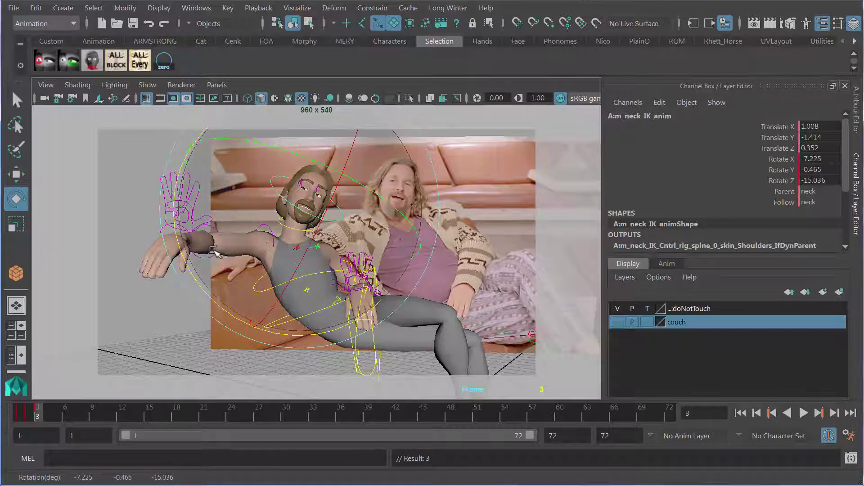
left_click_drag(270, 200, 207, 275)
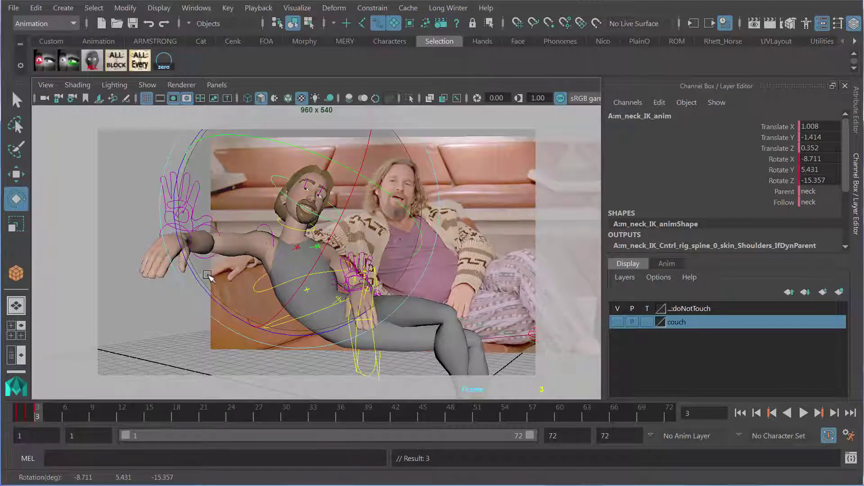
left_click(135, 176)
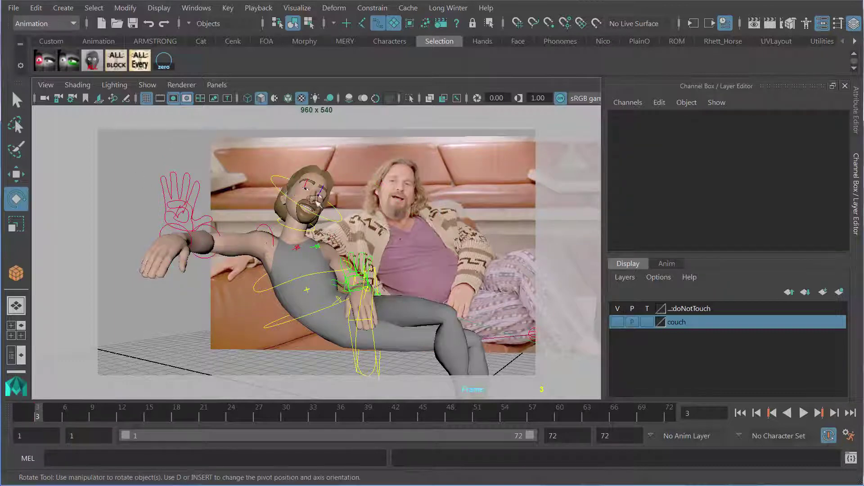
left_click(279, 183)
left_click_drag(322, 201, 342, 213)
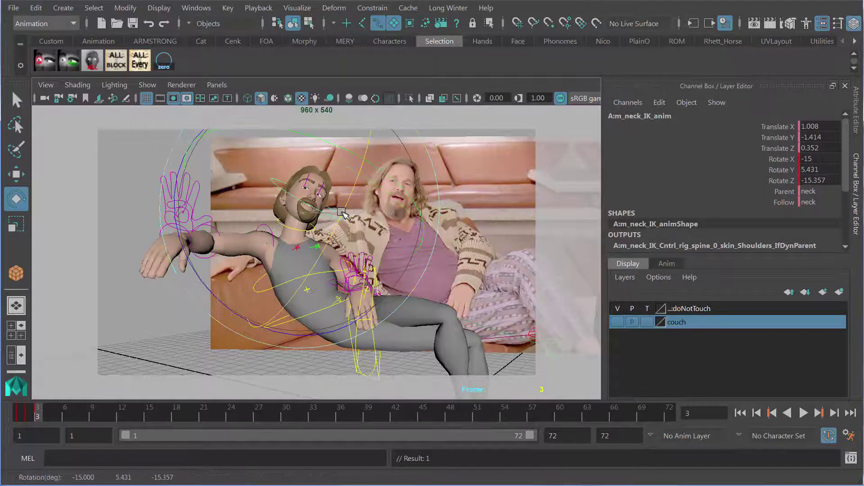
- Bring back the separate perspective window with textured shading, shrink it, and place it clear of most of the main viewport
mouse_move(0, 72)
left_mouse_down()
mouse_move(377, 64)
mouse_move(358, 29)
left_mouse_up()
left_click(513, 233)
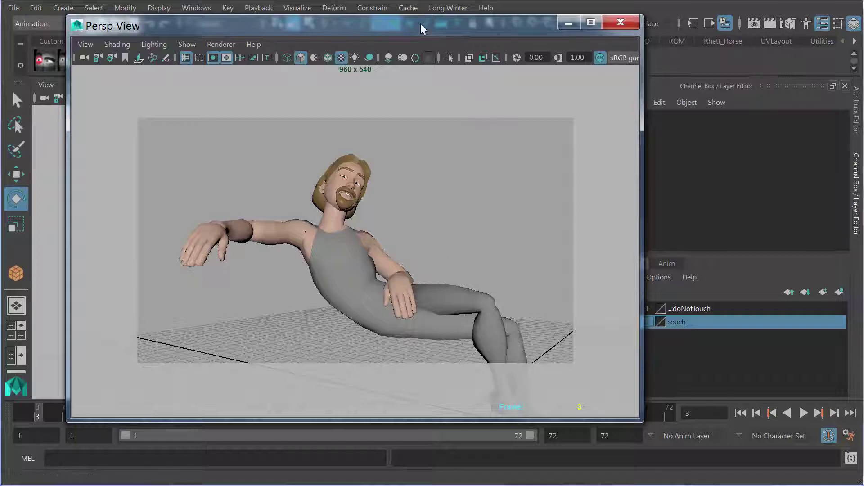
left_click_drag(421, 23, 245, 5)
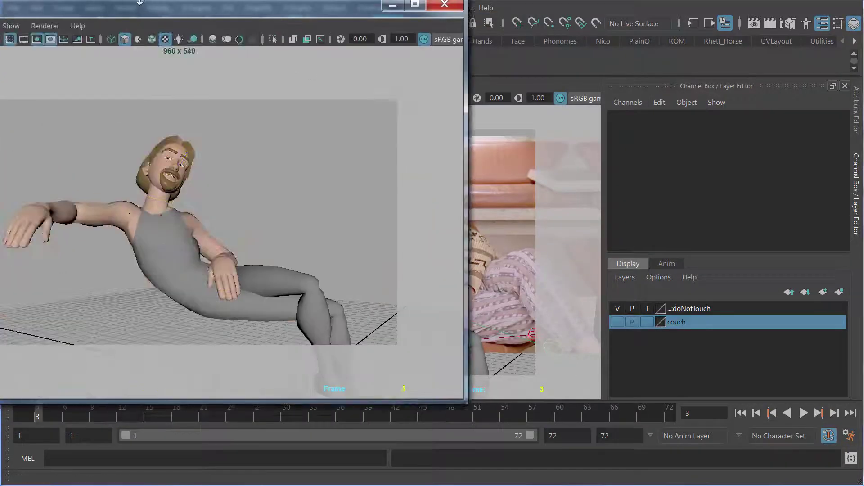
left_click_drag(1, 2, 296, 45)
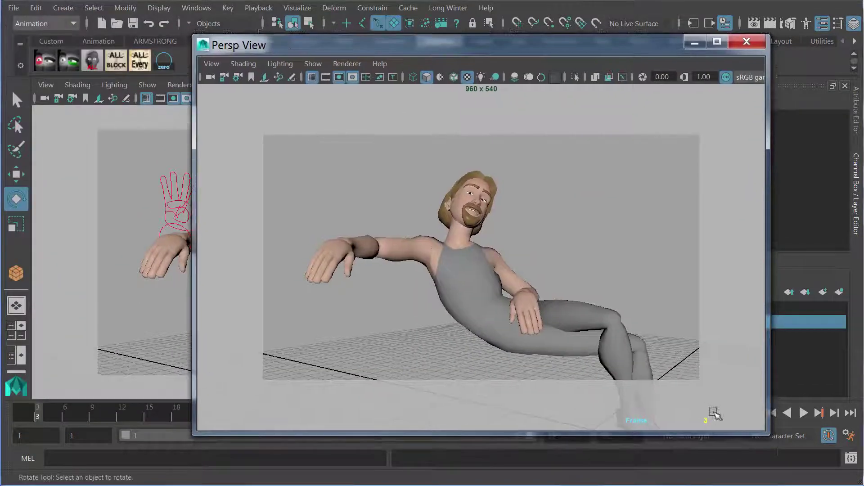
left_click_drag(770, 443, 569, 306)
left_click_drag(462, 44, 574, 15)
- Switch the main viewport to the persp camera while the separate window keeps the shot view
left_click(217, 85)
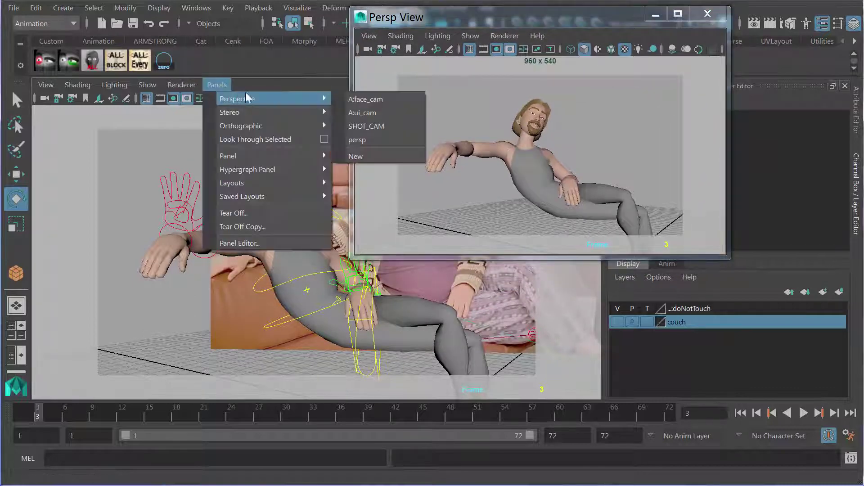
mouse_move(288, 112)
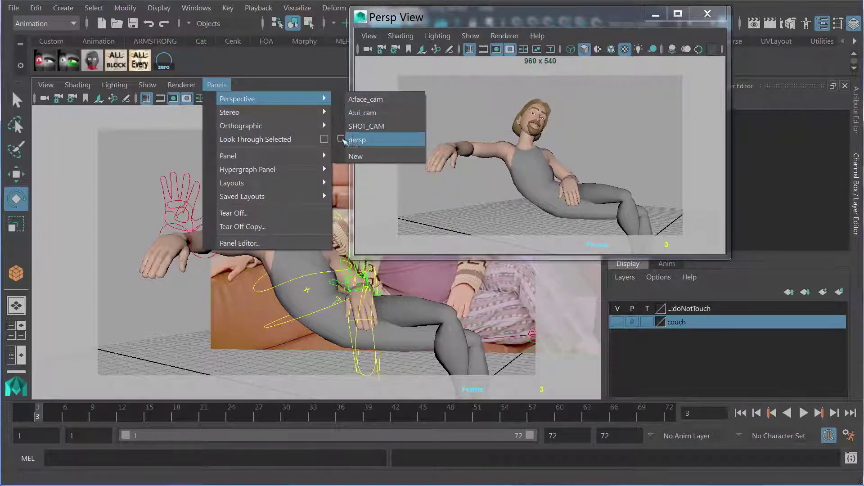
left_click(366, 139)
- On frame 3, place the lap arm's elbow control at about X 5, Y -33.8, Z -24.8 and key it
left_click_drag(265, 252, 373, 303, "alt")
left_click(292, 282)
key("w")
left_click(392, 310)
left_click(407, 286)
key("s")
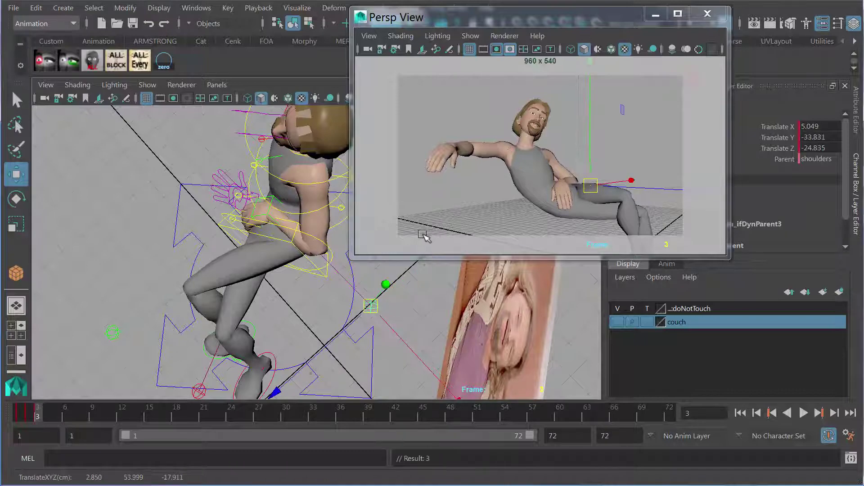
- Rotate the lap hand's wrist control to about X 183, Y -23, Z 141 and reposition it slightly on the lap
left_click_drag(258, 266, 343, 244, "alt")
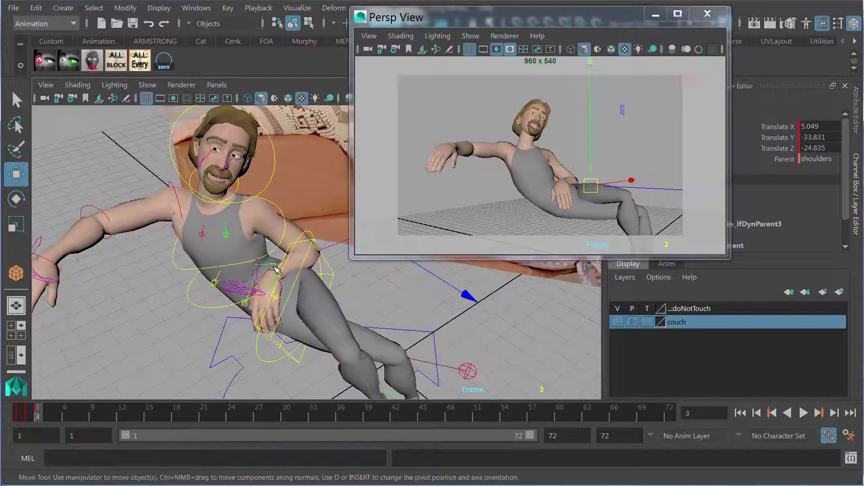
left_click(268, 292)
key("e")
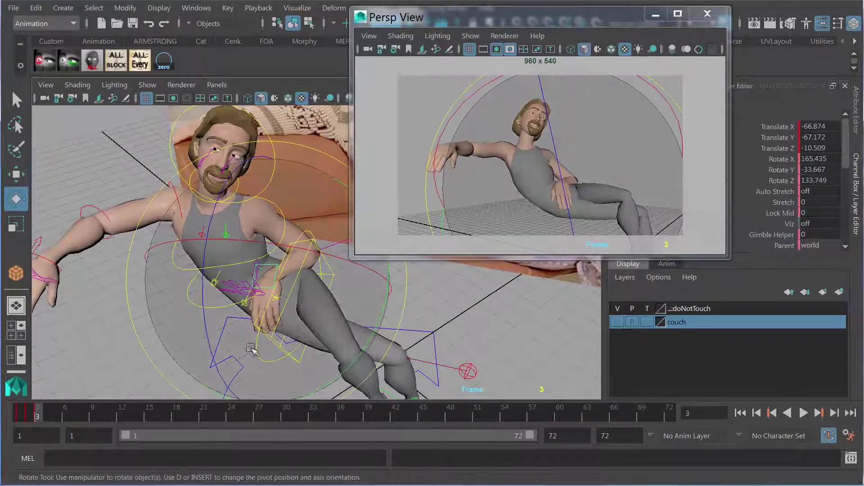
left_click_drag(251, 349, 317, 300)
key("w")
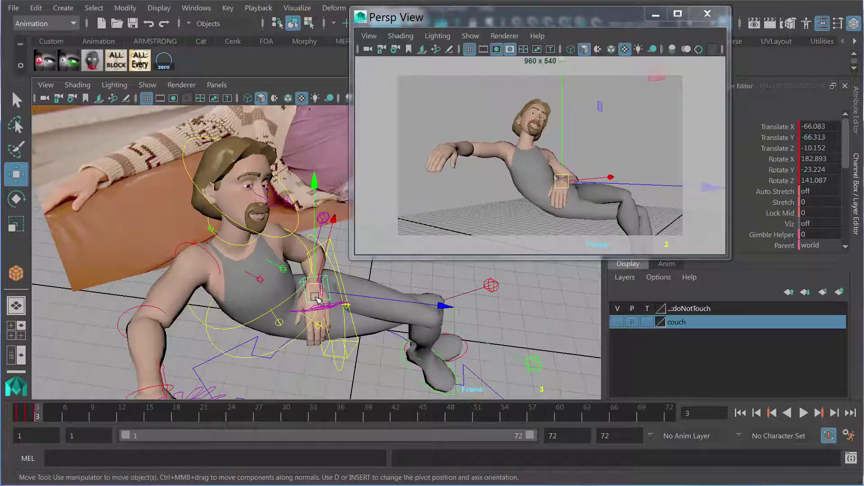
left_click(522, 300)
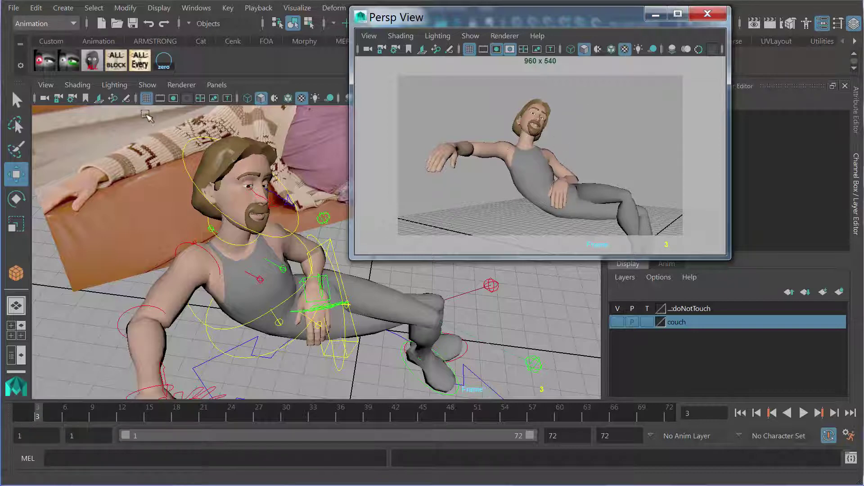
- Select all blocking controls, copy the frame 3 pose onto frame 2, and delete the keys on frame 3
left_click(116, 60)
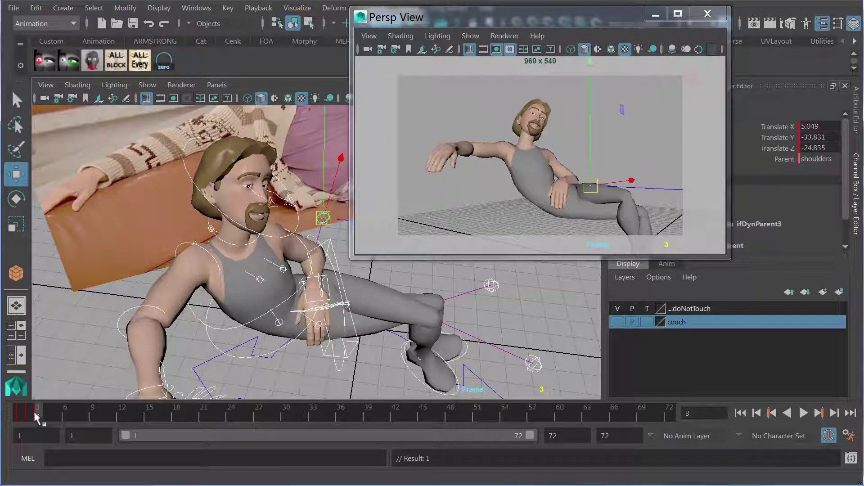
left_click_drag(36, 417, 28, 418)
right_click(35, 411)
left_click(61, 258)
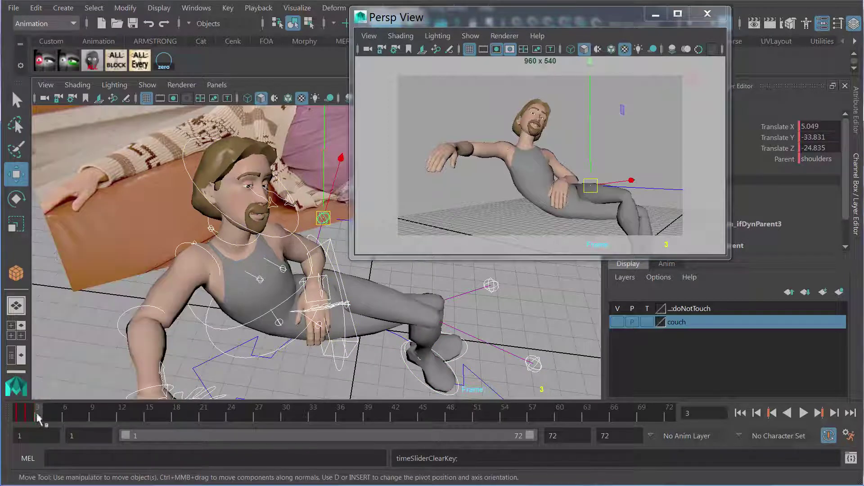
left_click(18, 410)
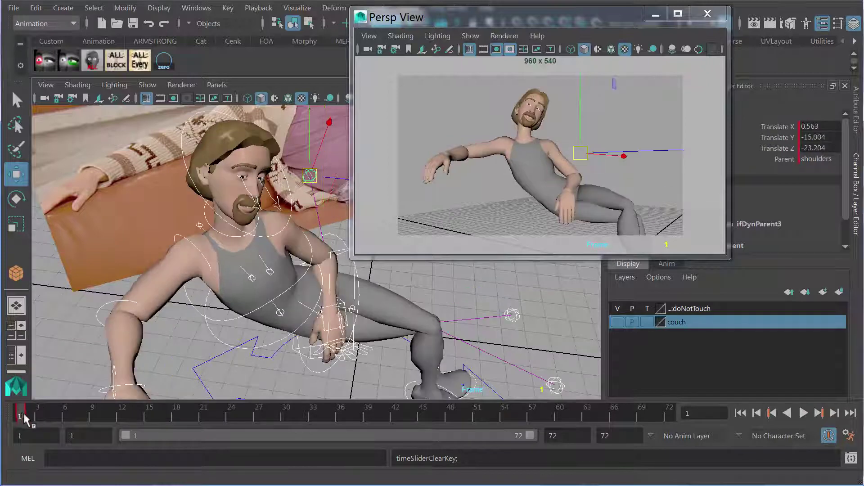
left_click(28, 412)
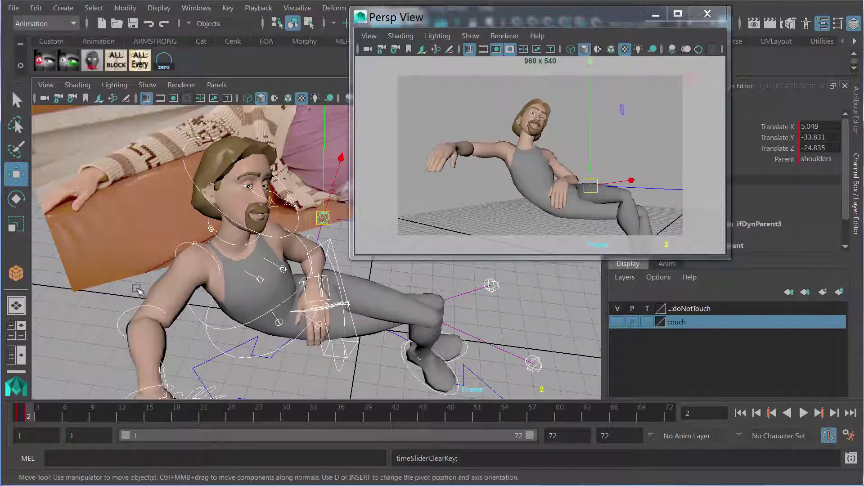
- Select the face control between the character's eyes on frame 2 and try to move it
left_click(85, 303)
left_click(275, 205)
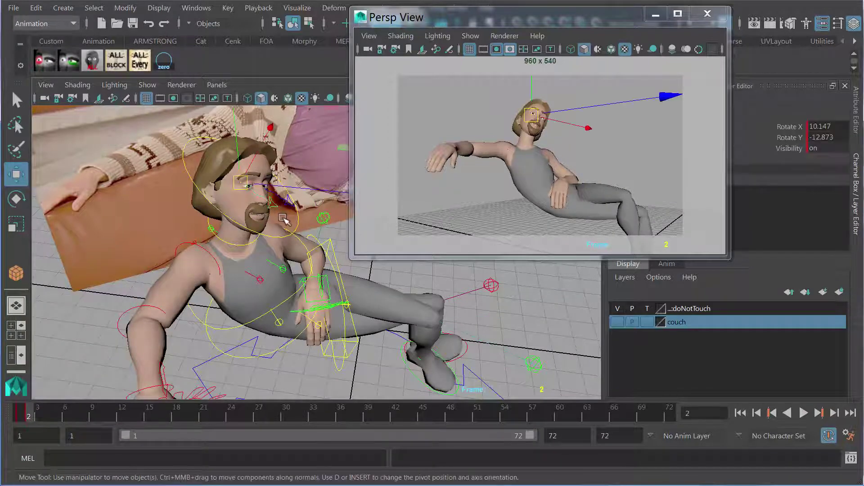
key("q")
left_click(284, 218)
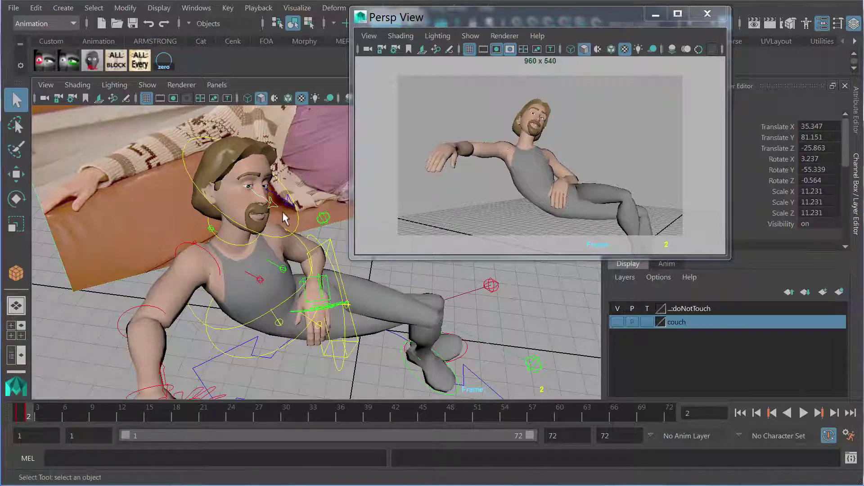
left_click_drag(246, 270, 141, 185, "alt")
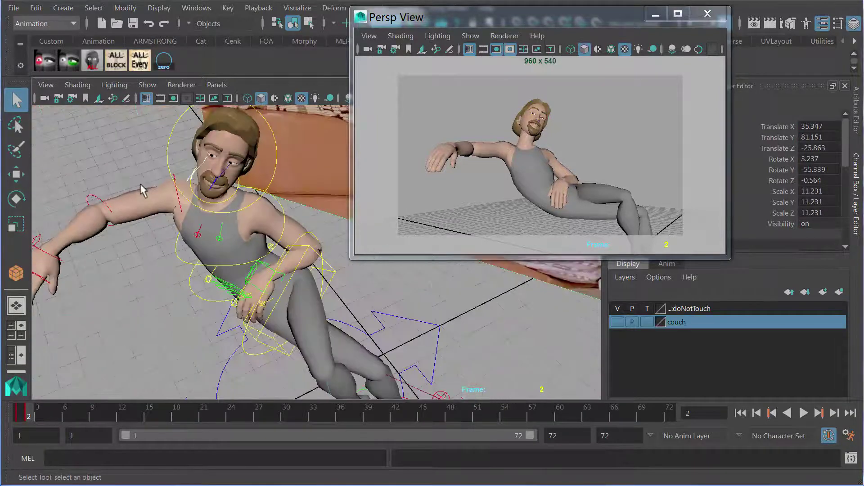
left_click(152, 185)
left_click(215, 190)
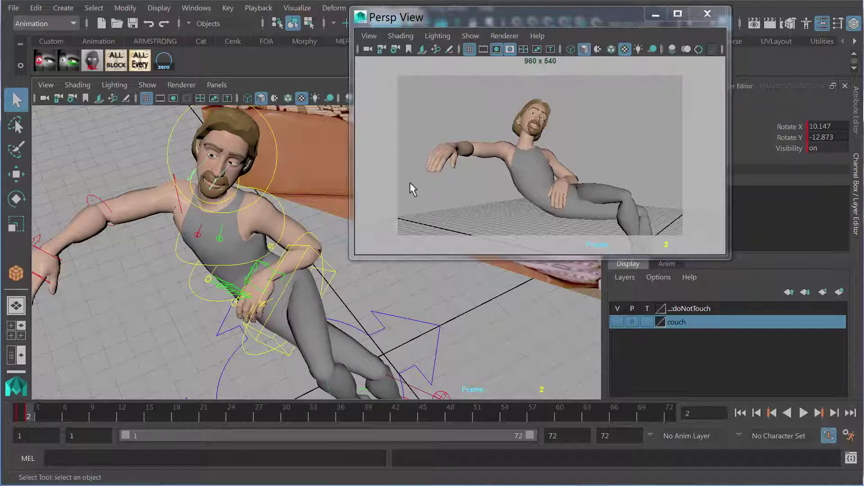
key("w")
left_click_drag(533, 117, 528, 117)
left_click_drag(225, 241, 242, 213)
left_click_drag(202, 252, 146, 328)
left_click(41, 208)
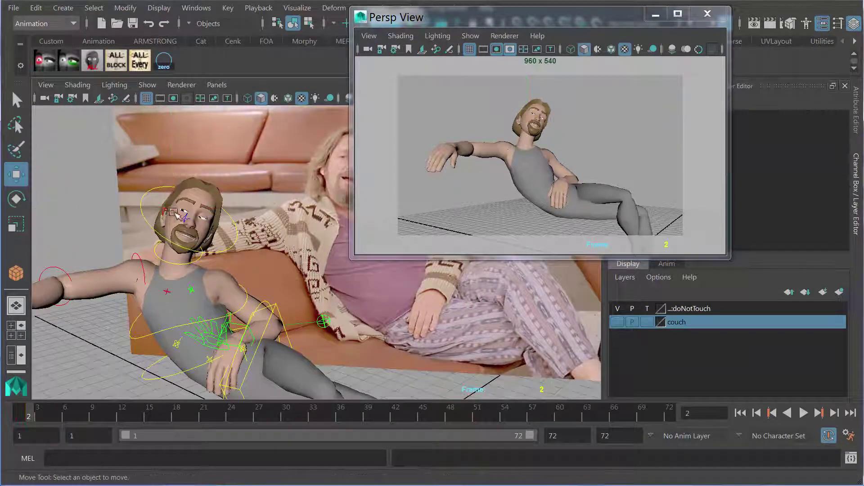
- Rotate the face control between the character's eyes to adjust his gaze on frame 2
left_click(185, 218)
key("e")
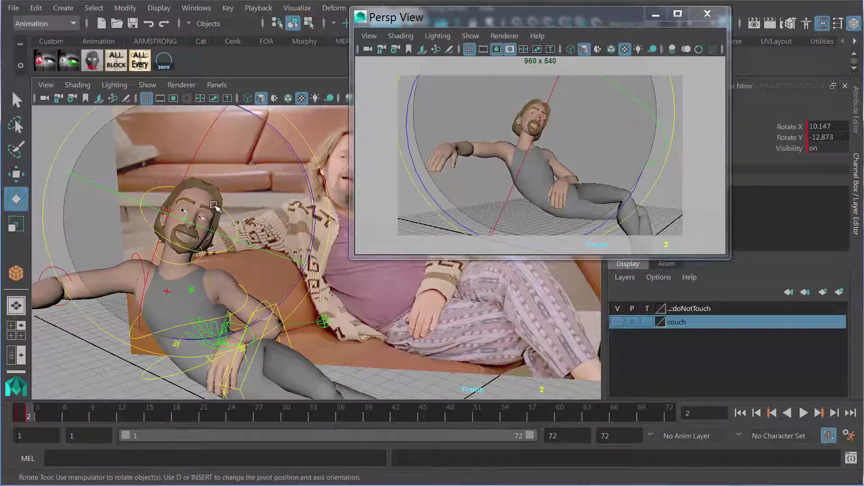
left_click_drag(229, 194, 73, 166)
left_click(418, 103)
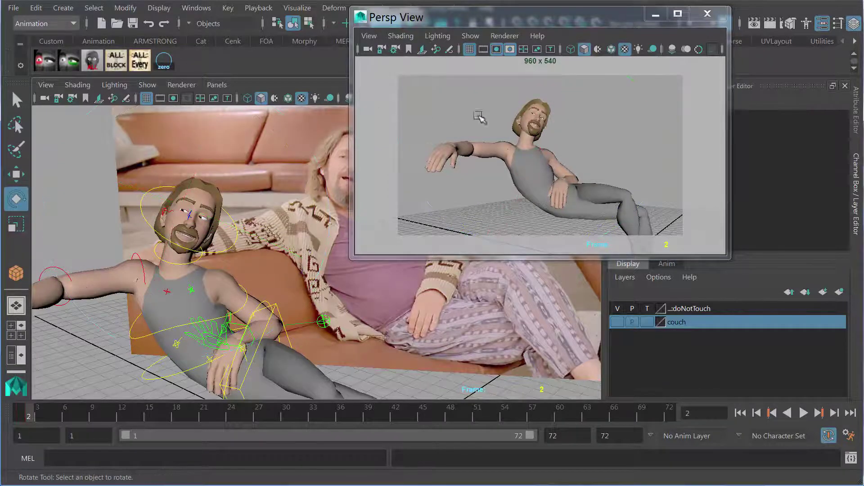
- Show the couch layer and flip between frames 1 and 2 to compare the two poses
left_click(15, 415)
left_click(27, 414)
left_click(617, 322)
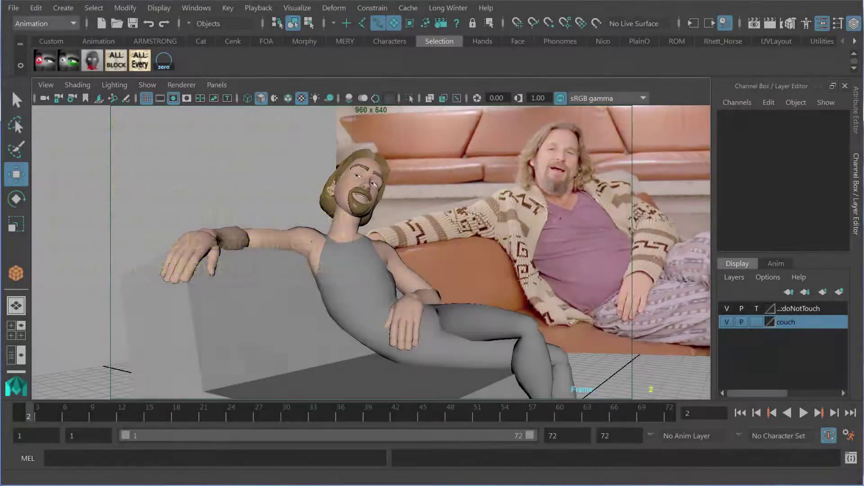
left_click(20, 412)
left_click(32, 413)
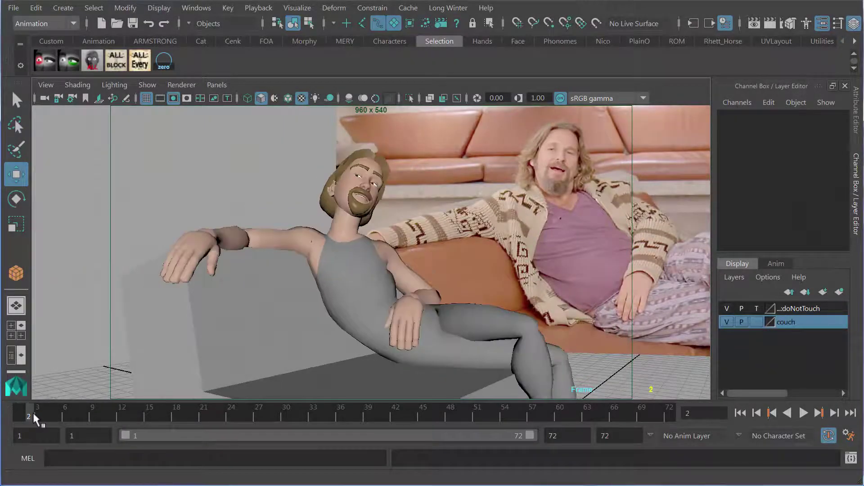